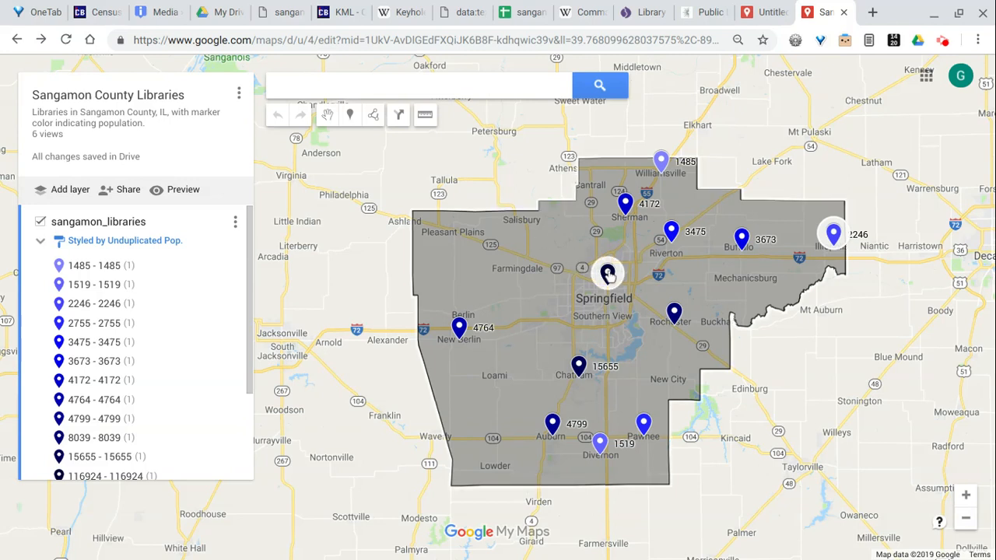
Step: View the details of the Springfield library marker on the Sangamon County Libraries map, then close that finished map
click(608, 274)
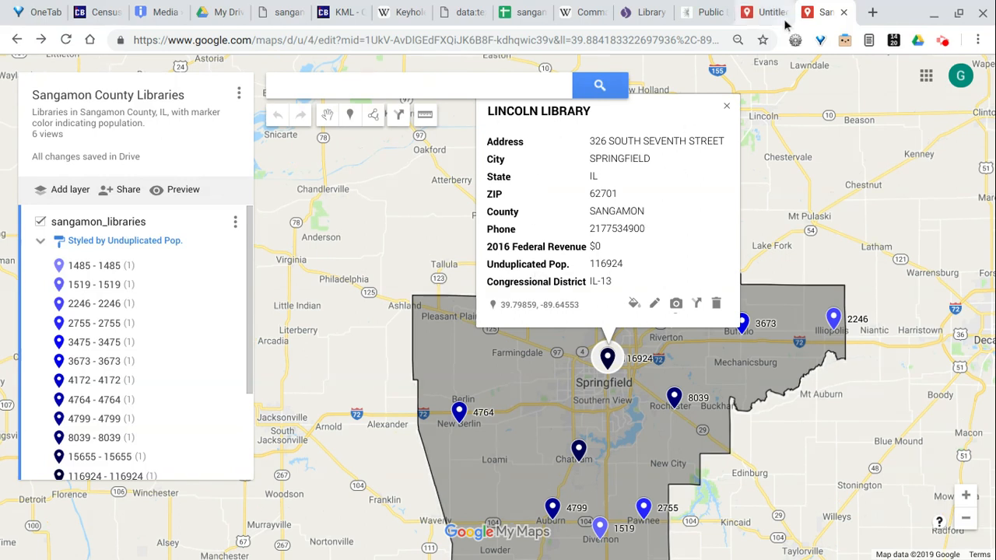
click(728, 107)
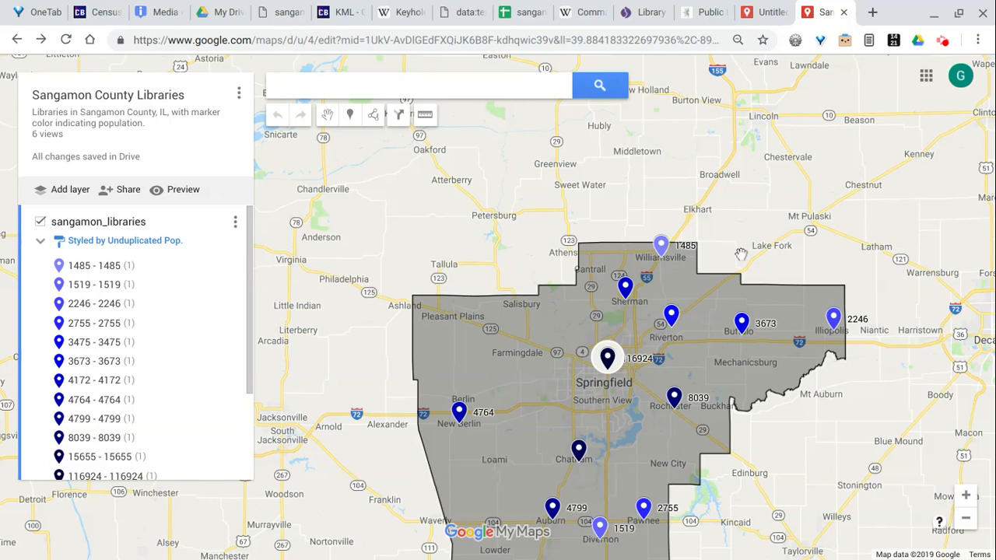
click(844, 13)
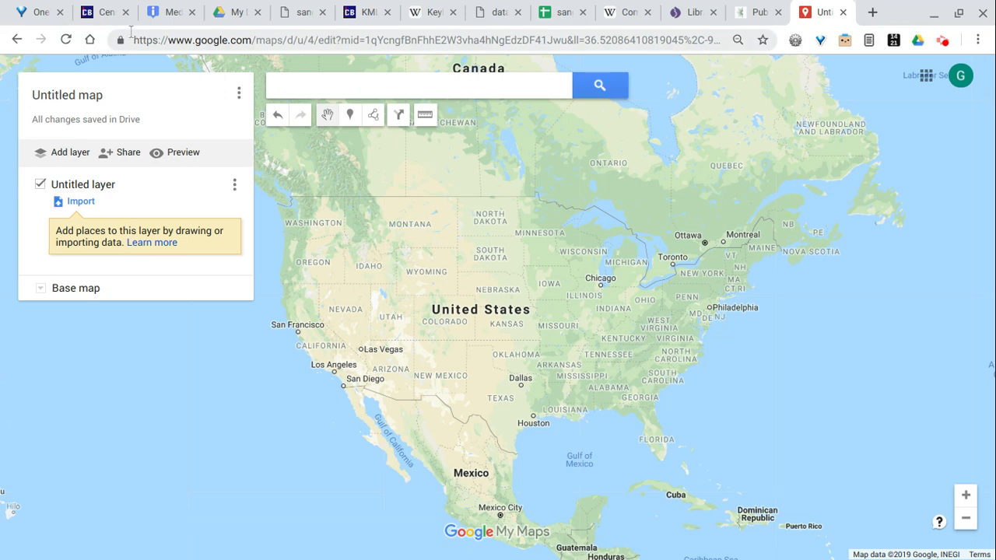
Step: Title the untitled map "County Libraries" and save it without a description
click(67, 100)
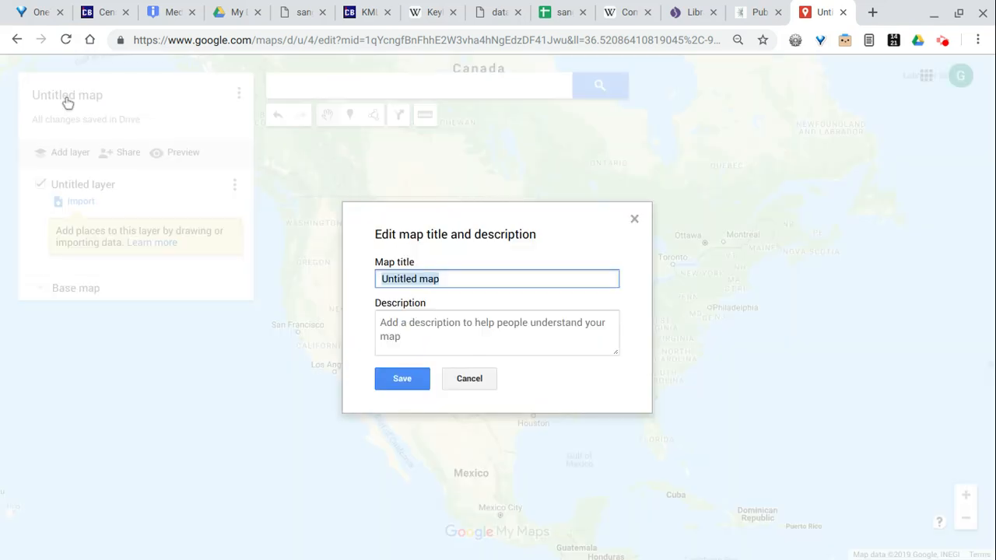
text(Cou)
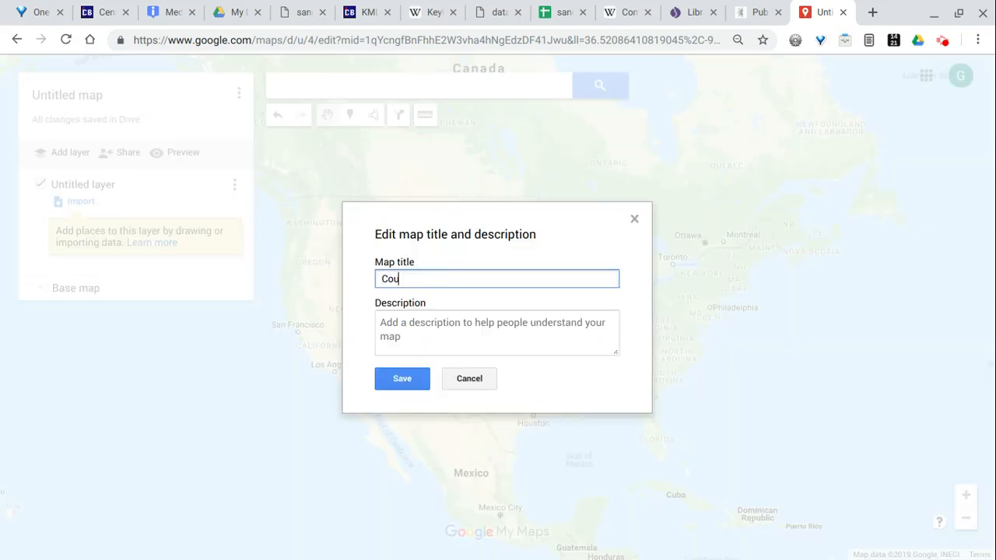
text(nty Libraries)
key(Tab)
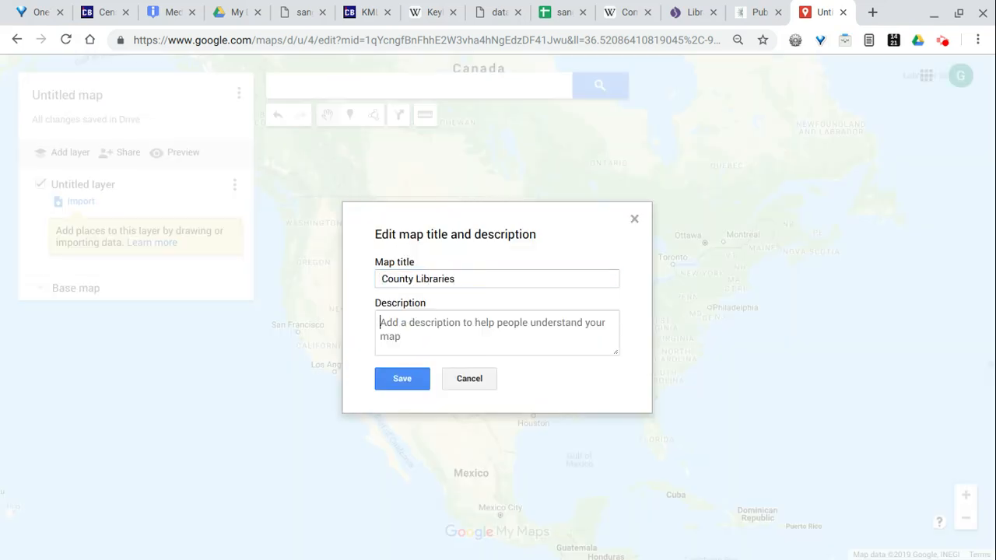
click(388, 381)
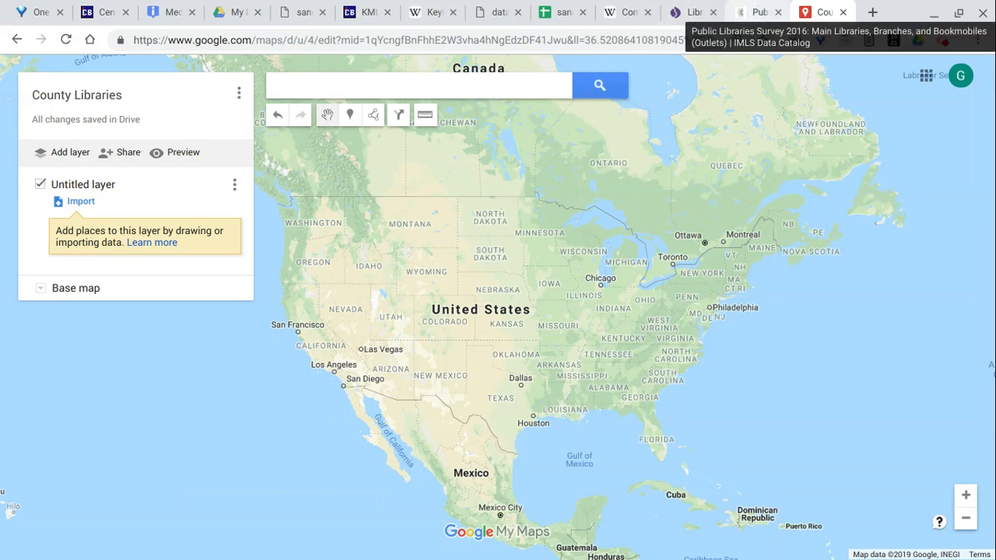
Step: Switch to the IMLS Data Catalog page for the Public Libraries Survey 2016 outlets and check its web domain
click(747, 13)
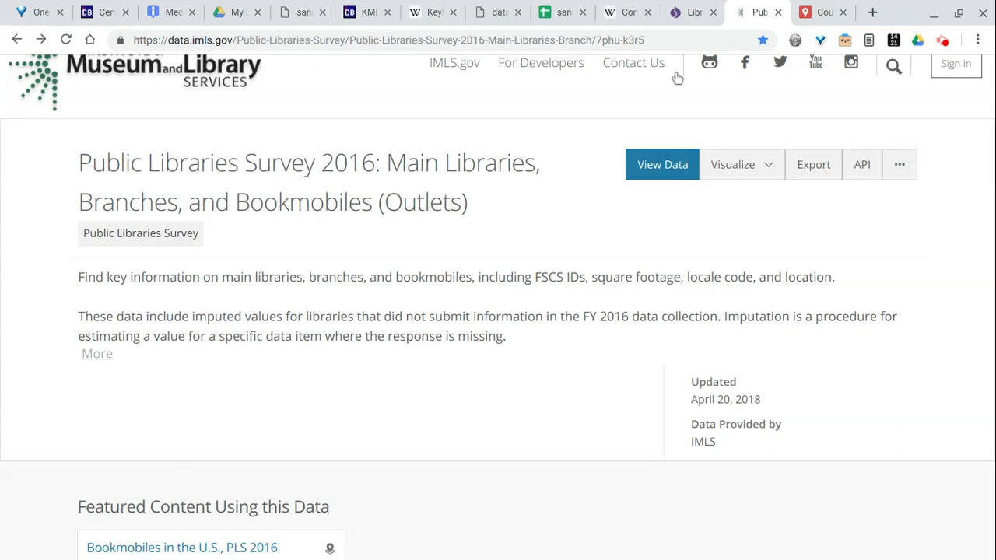
scroll(547, 164, up, 1)
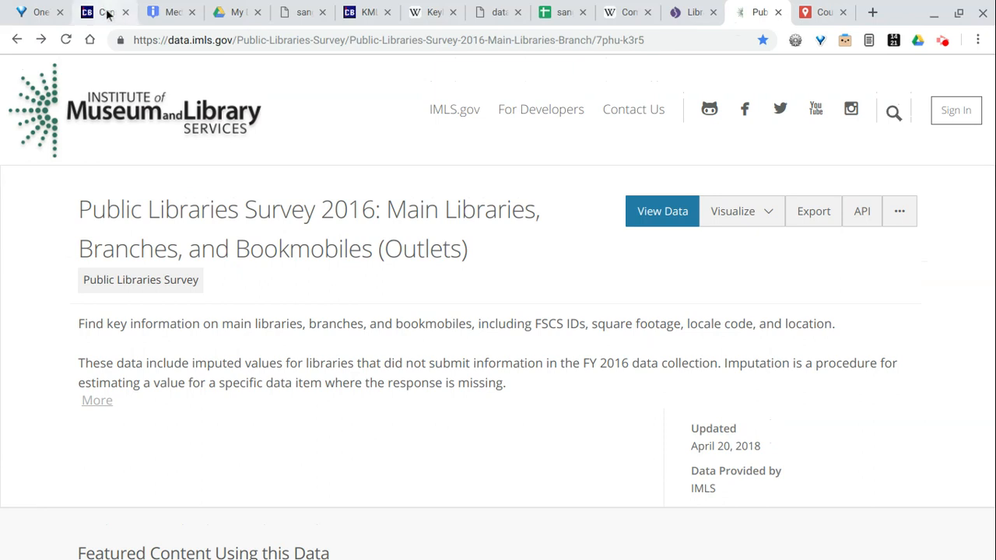
click(192, 39)
double_click(195, 40)
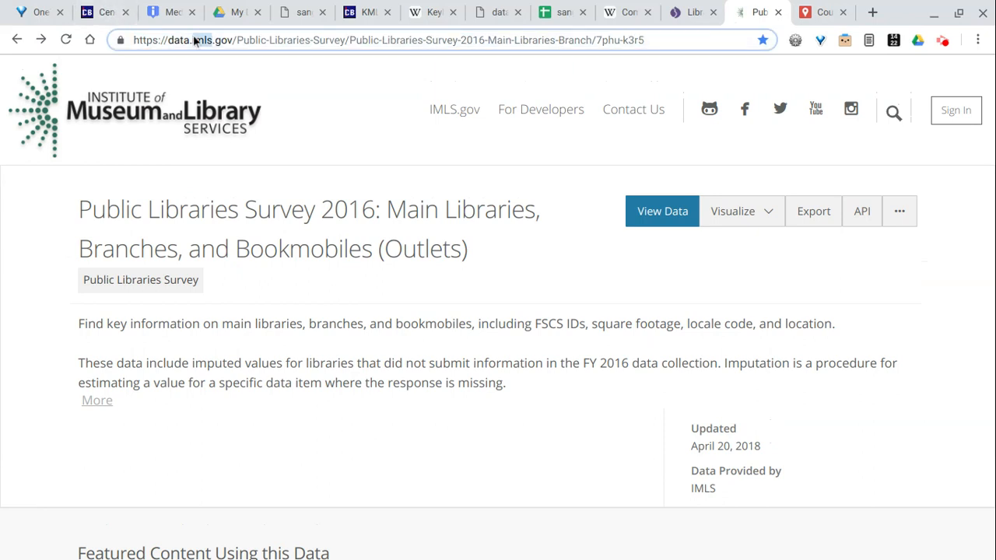
click(303, 325)
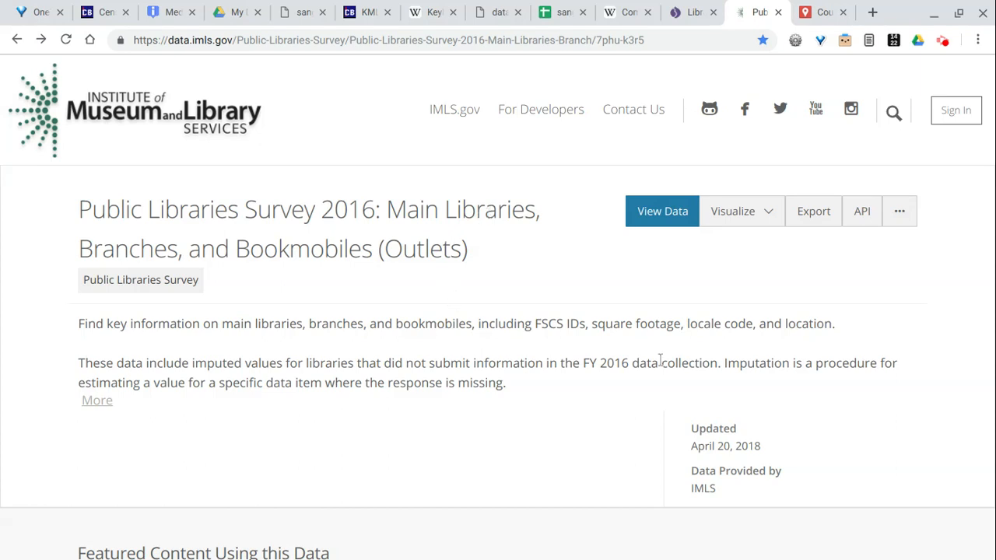
Step: Examine the dataset's metadata, column list and table preview, widening the preview's LIBRARY NAME column
scroll(649, 427, down, 5)
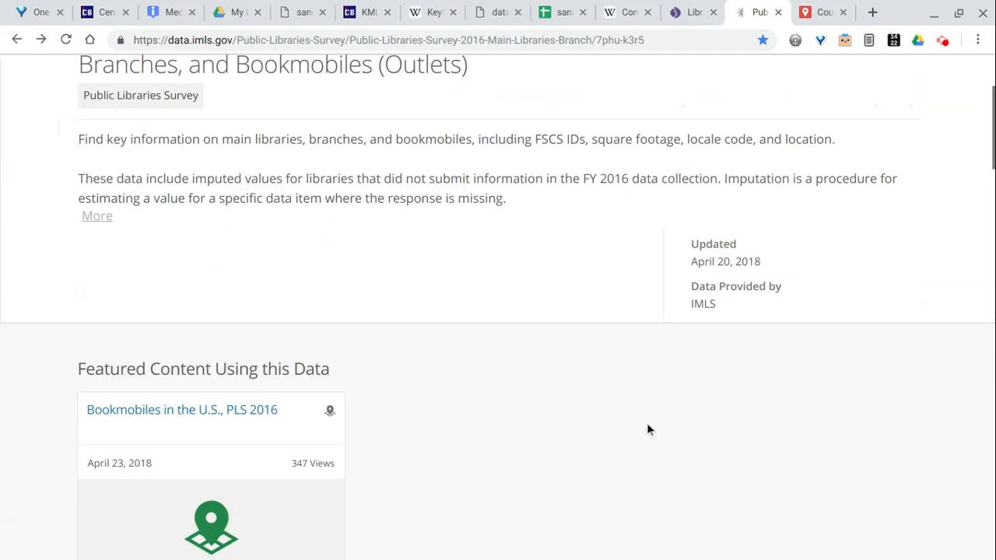
scroll(647, 423, down, 4)
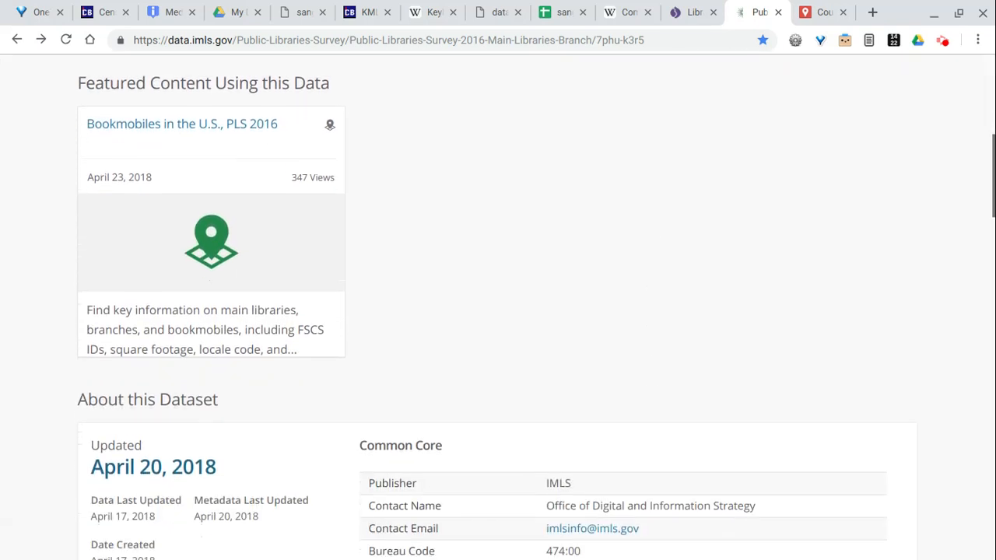
scroll(536, 306, down, 2)
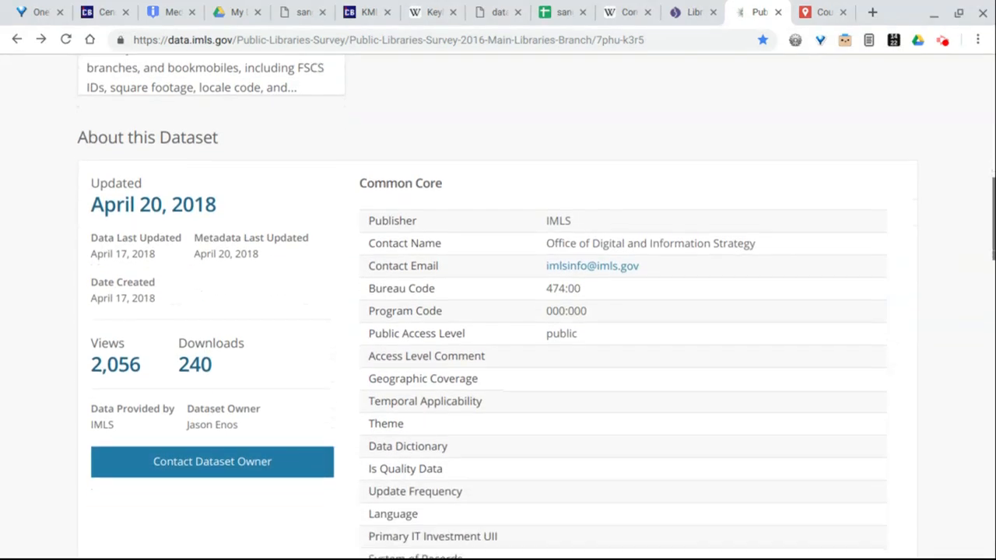
scroll(498, 306, down, 5)
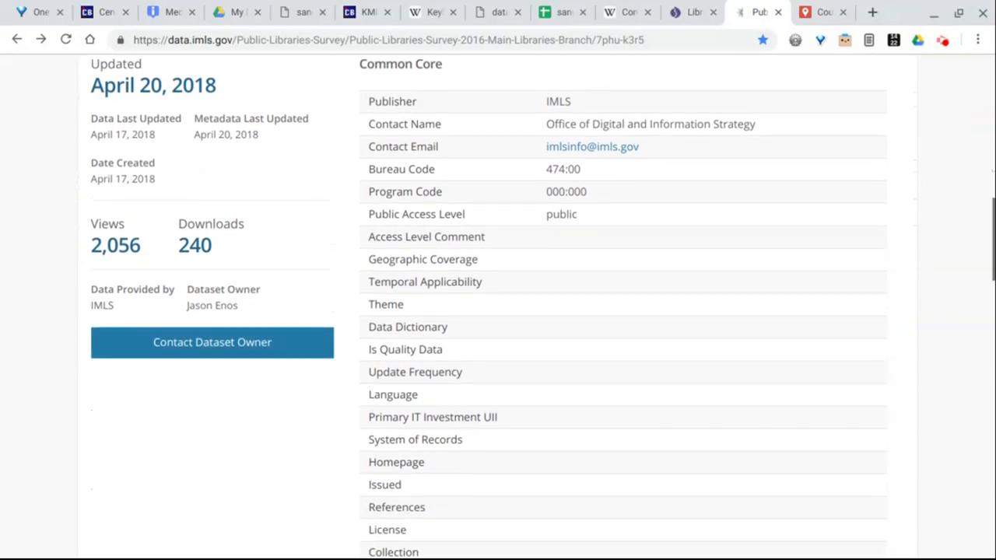
scroll(498, 307, down, 3)
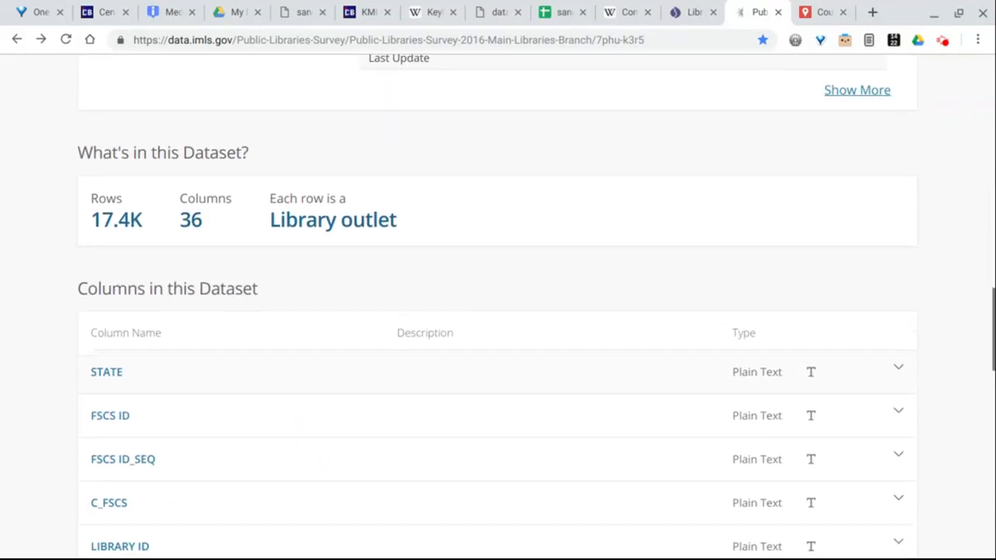
scroll(617, 425, down, 1)
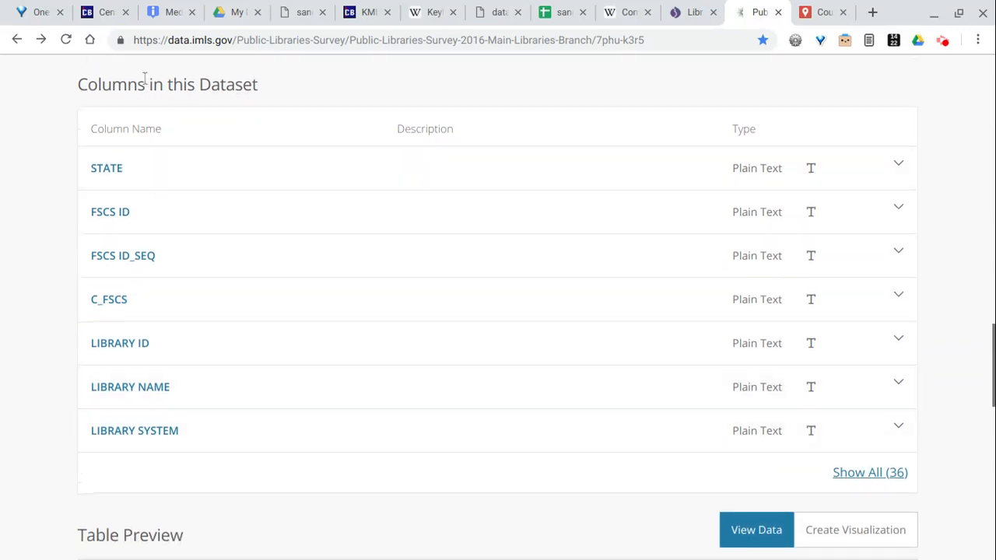
scroll(131, 302, down, 1)
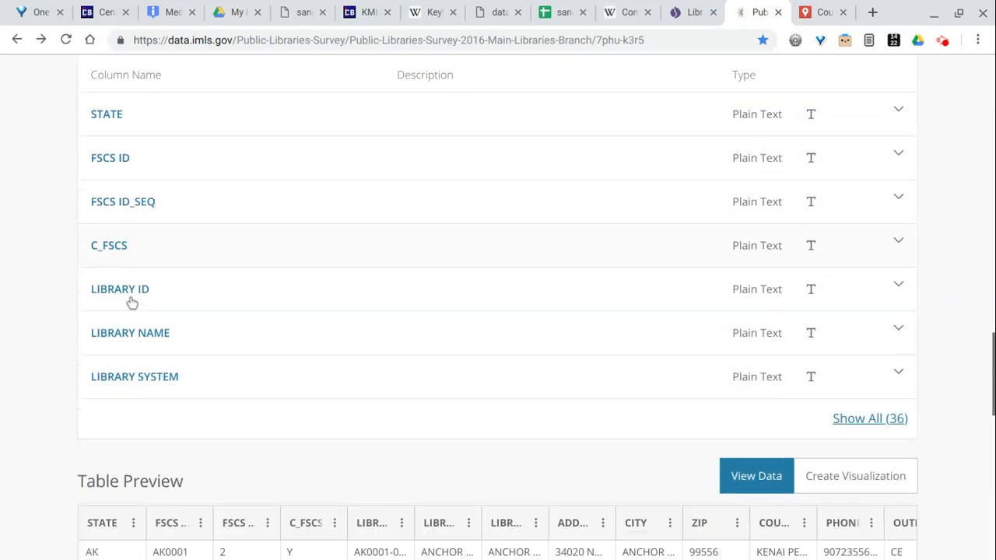
scroll(131, 302, up, 1)
scroll(130, 302, down, 2)
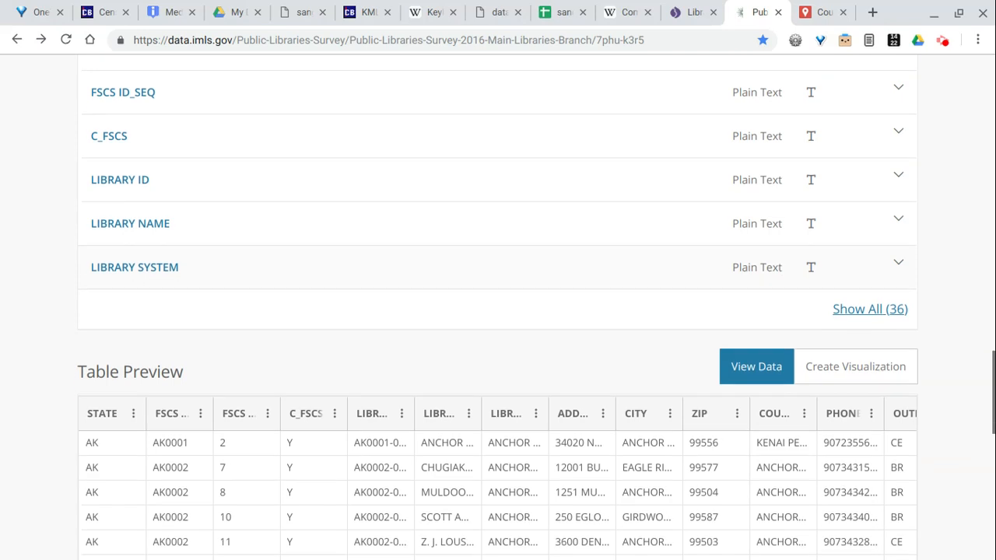
scroll(131, 302, down, 3)
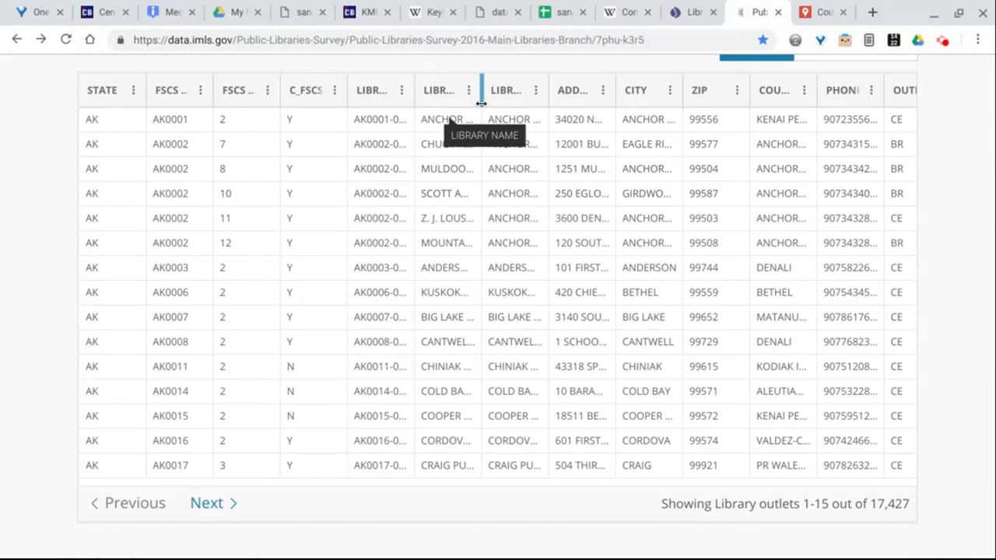
drag(482, 94, 583, 103)
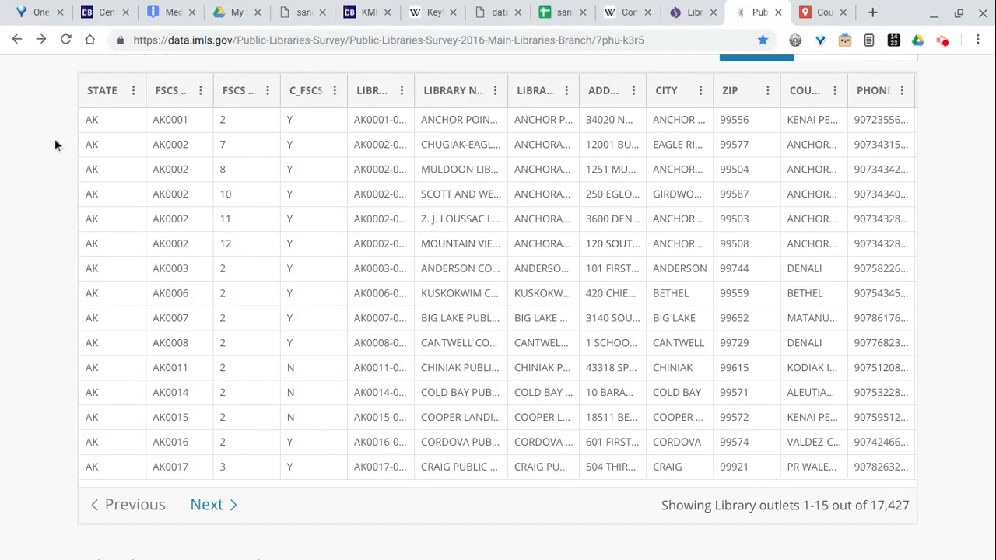
Step: Return to the dataset's heading and view the visualization options offered for it without choosing one
scroll(54, 140, up, 2)
scroll(54, 144, up, 1)
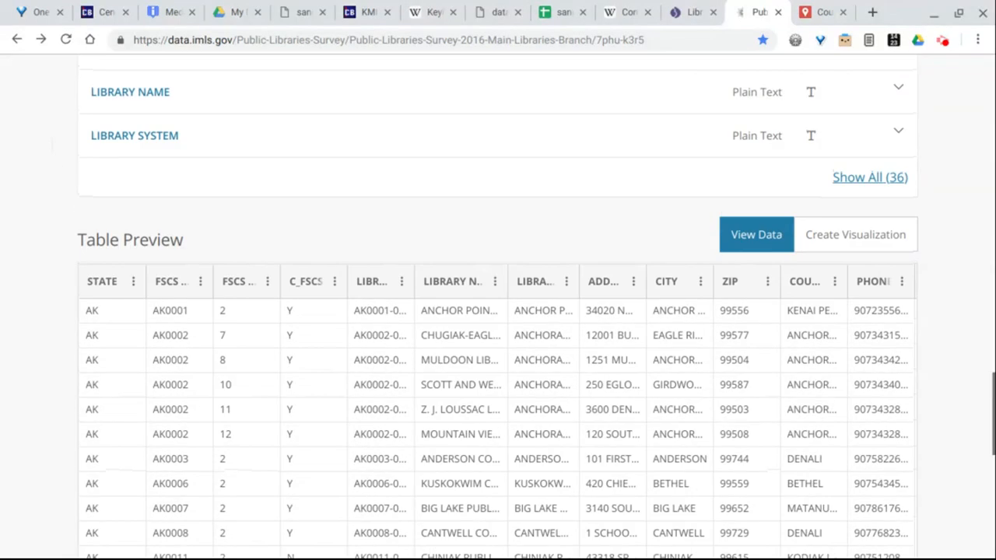
scroll(54, 144, up, 4)
scroll(52, 144, up, 2)
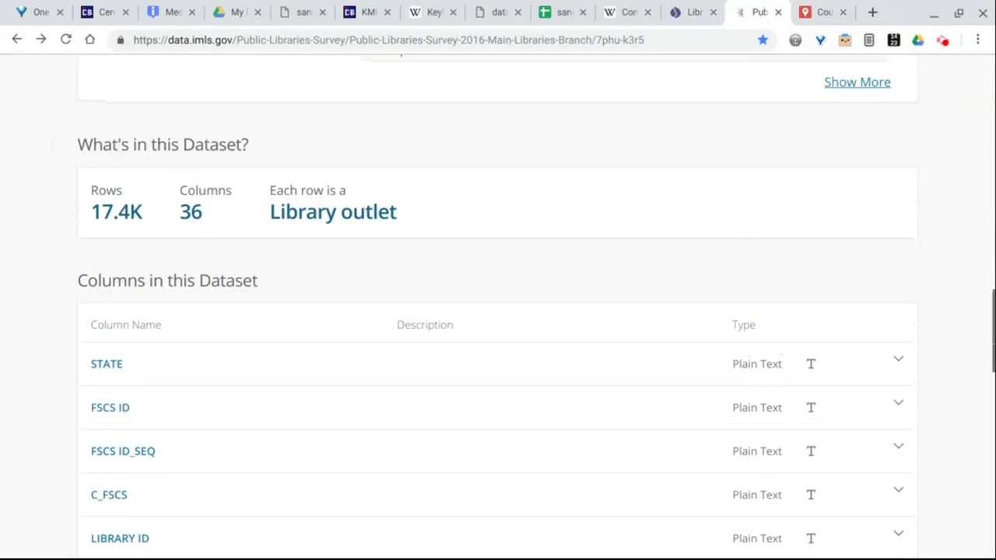
scroll(52, 144, up, 7)
scroll(52, 144, up, 10)
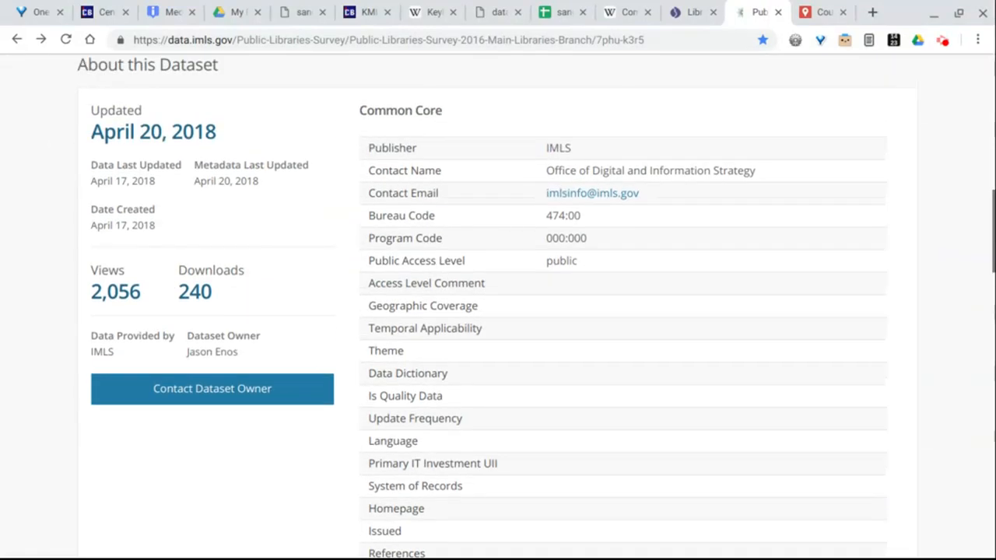
scroll(52, 144, up, 1)
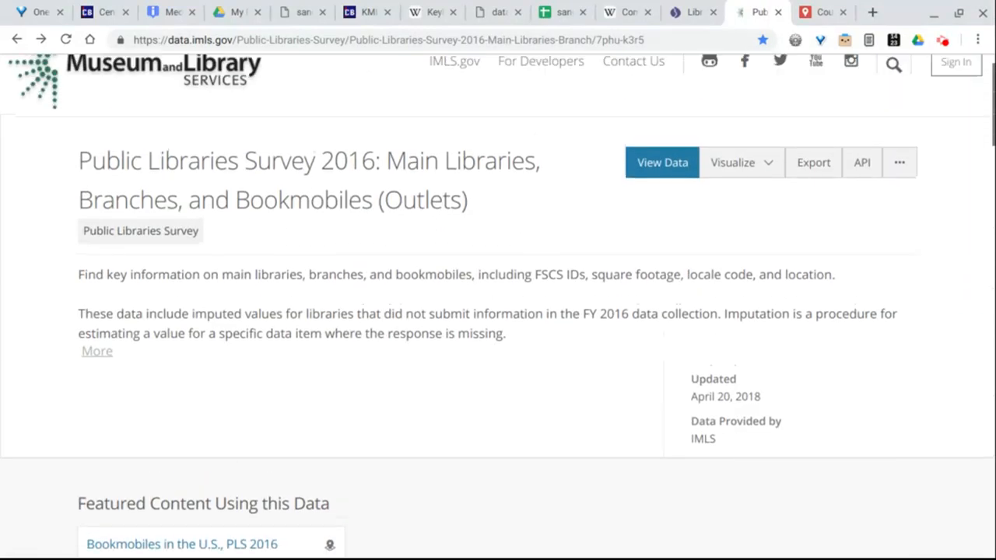
click(774, 168)
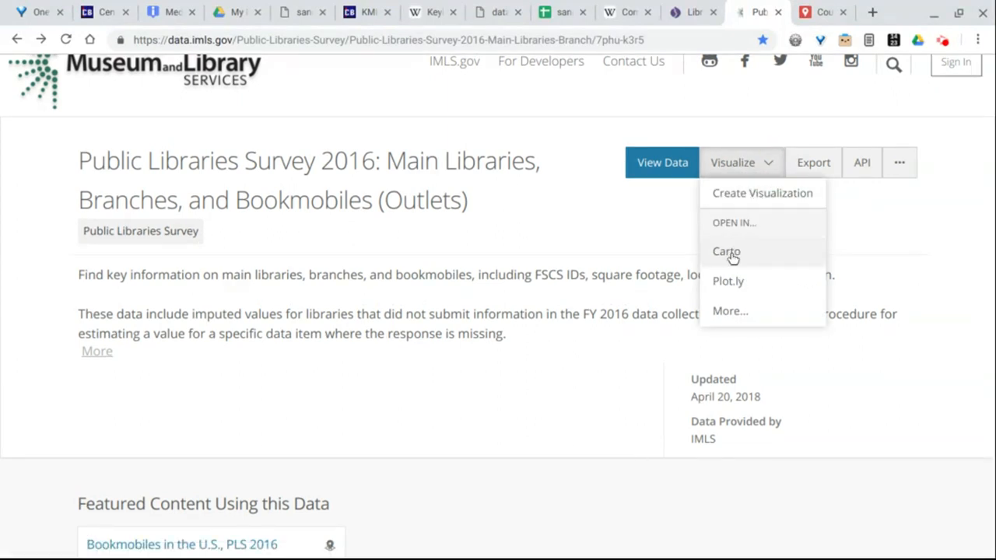
click(841, 122)
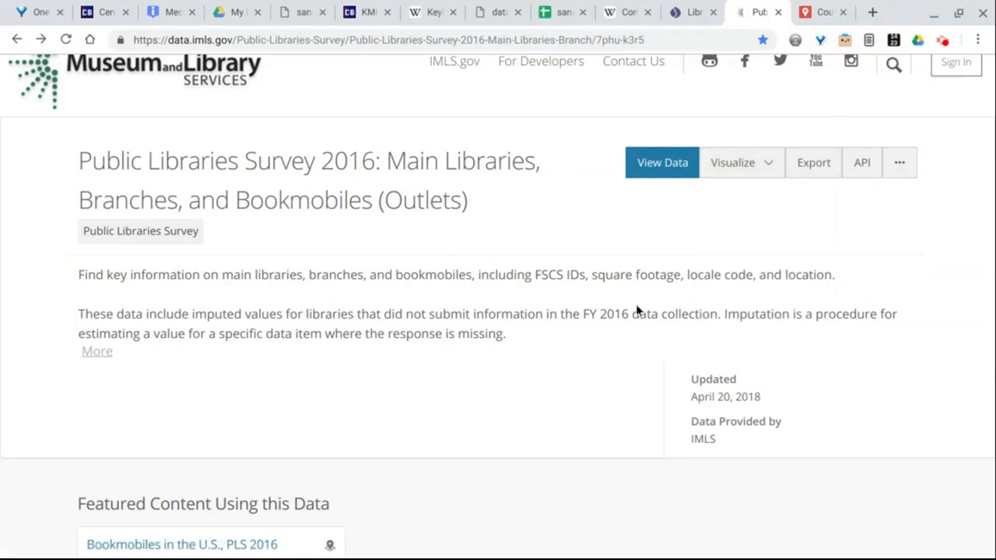
Step: Review the dataset's row and column counts, highlight the row count, and look over the table preview again
scroll(636, 305, down, 5)
scroll(637, 305, down, 9)
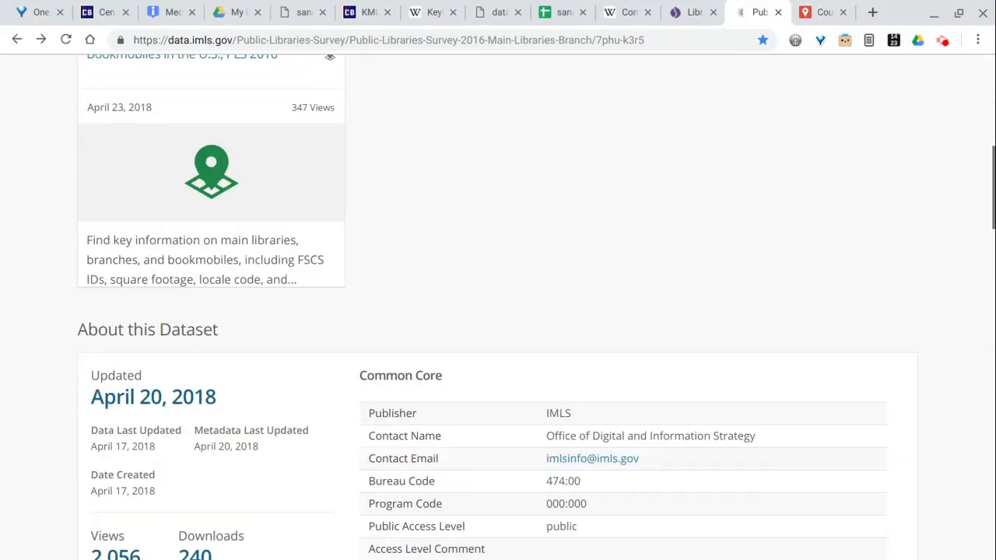
scroll(498, 311, down, 2)
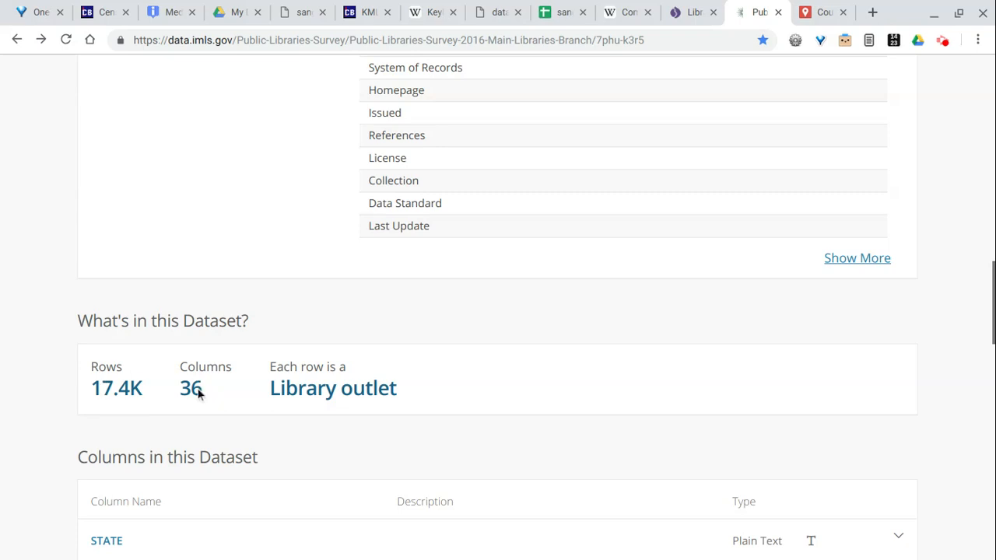
double_click(137, 384)
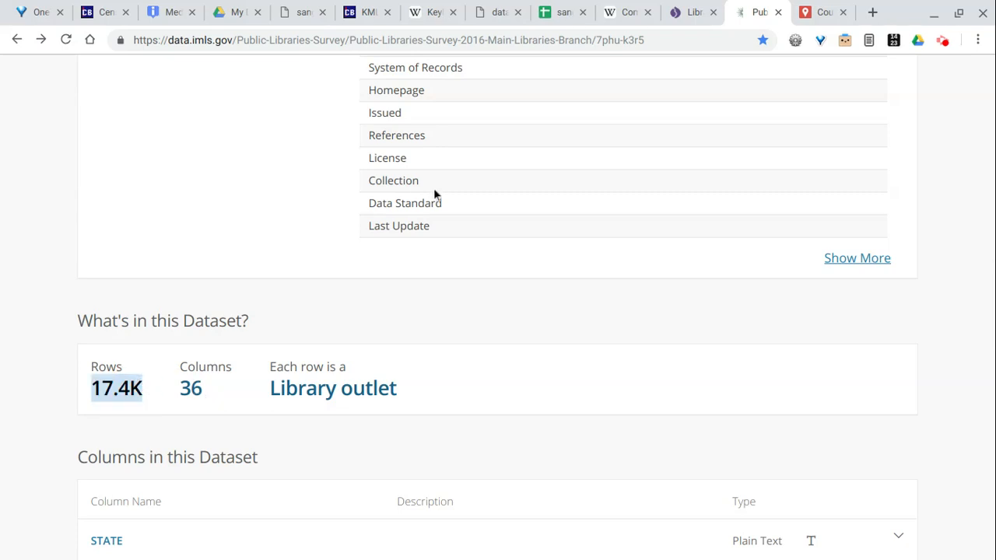
scroll(433, 189, up, 10)
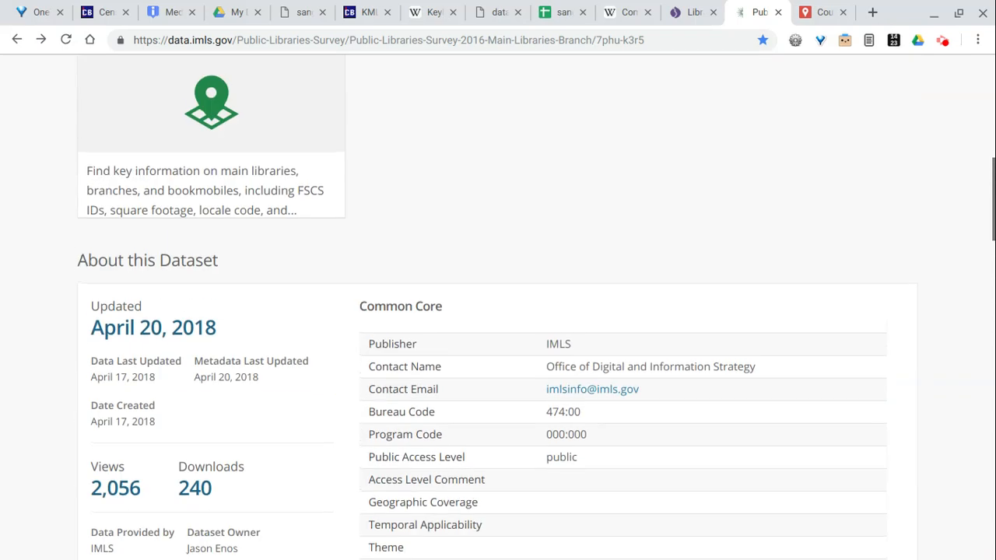
scroll(498, 311, up, 3)
scroll(498, 312, down, 15)
scroll(309, 317, down, 3)
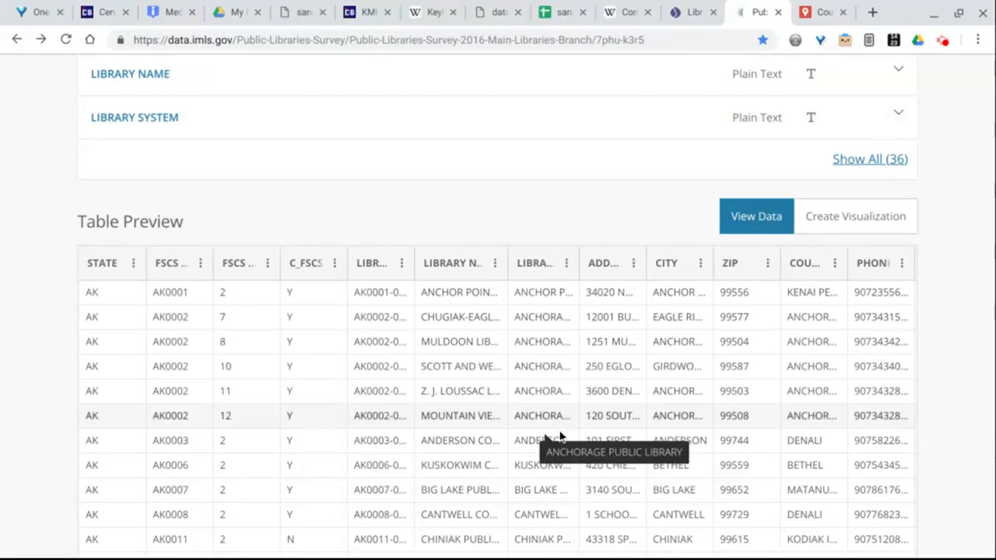
scroll(565, 489, up, 10)
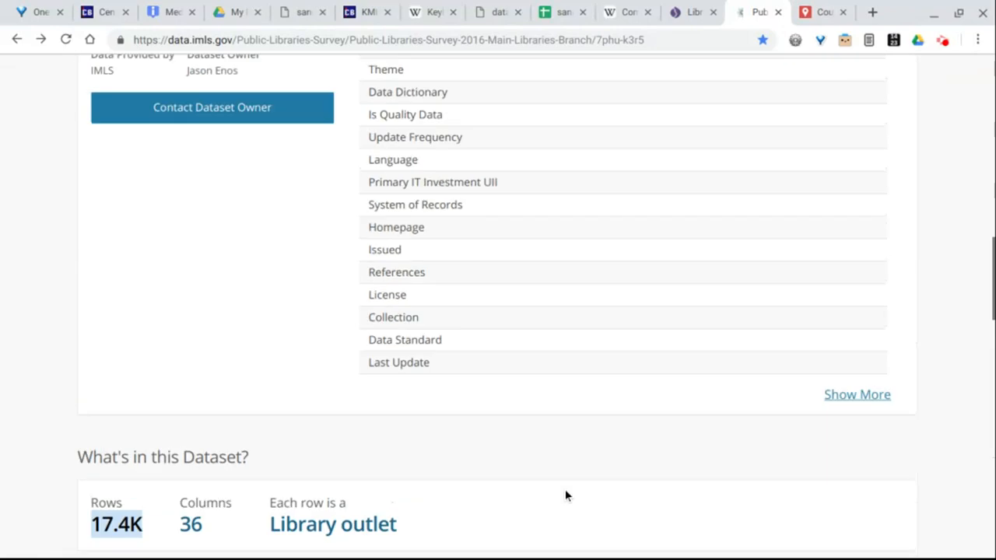
scroll(498, 312, up, 8)
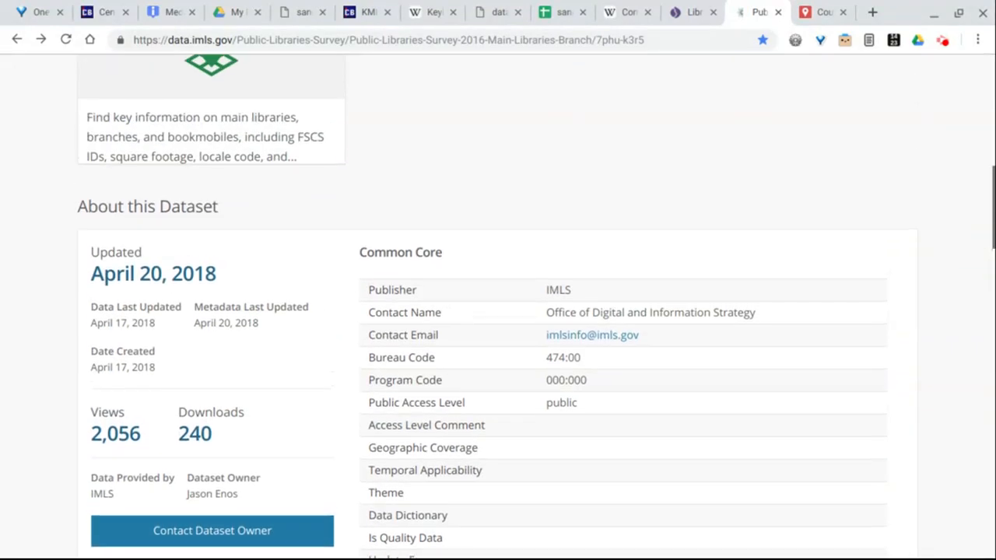
scroll(498, 312, up, 5)
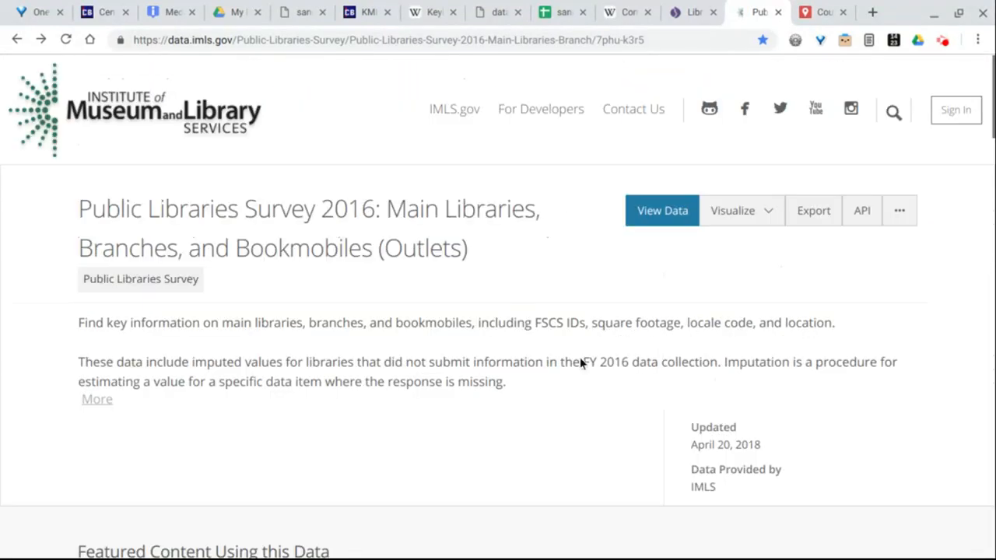
Step: Close the IMLS dataset page and review the Galecia Library Finder's instructions, search fields and first results for SANGAMON county
click(777, 13)
click(684, 10)
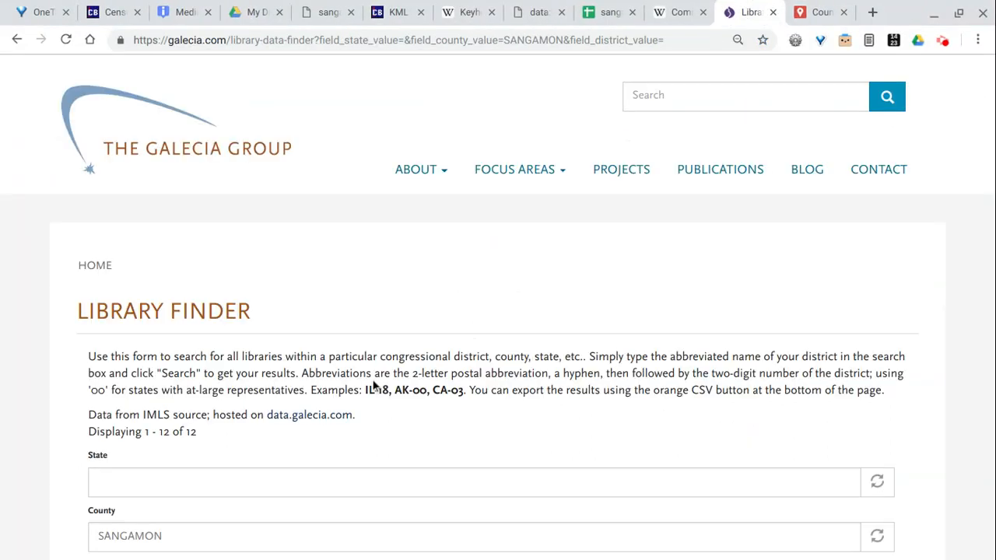
scroll(374, 387, down, 2)
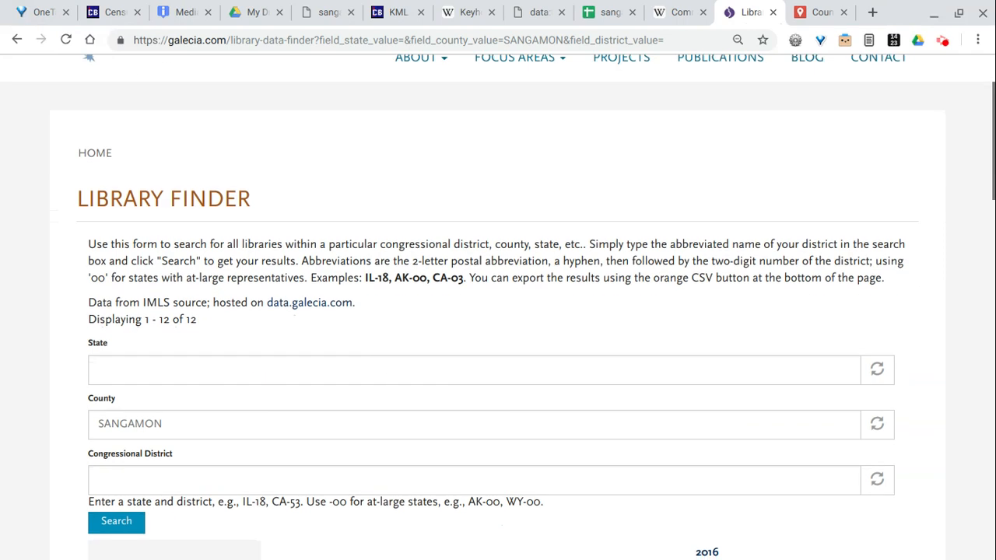
scroll(498, 311, down, 3)
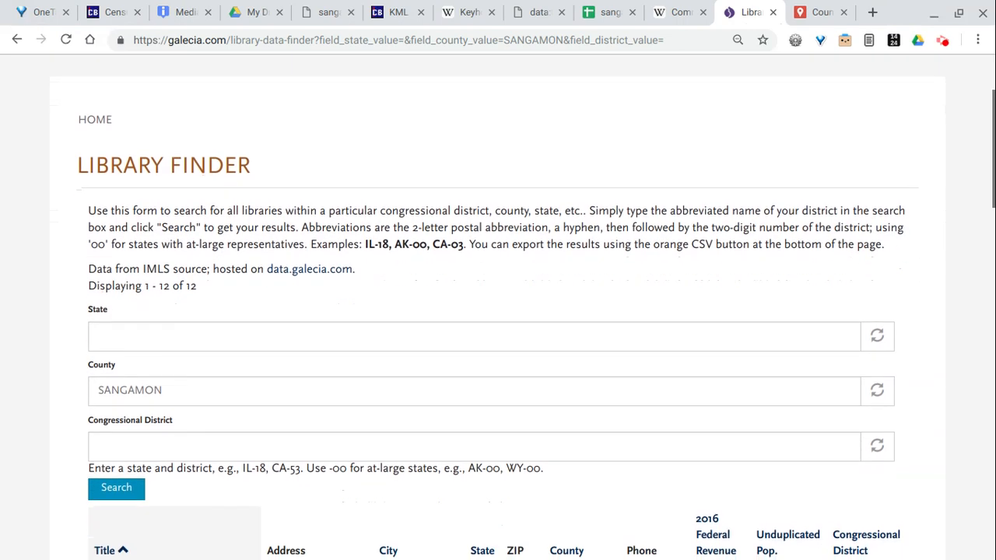
scroll(498, 311, up, 2)
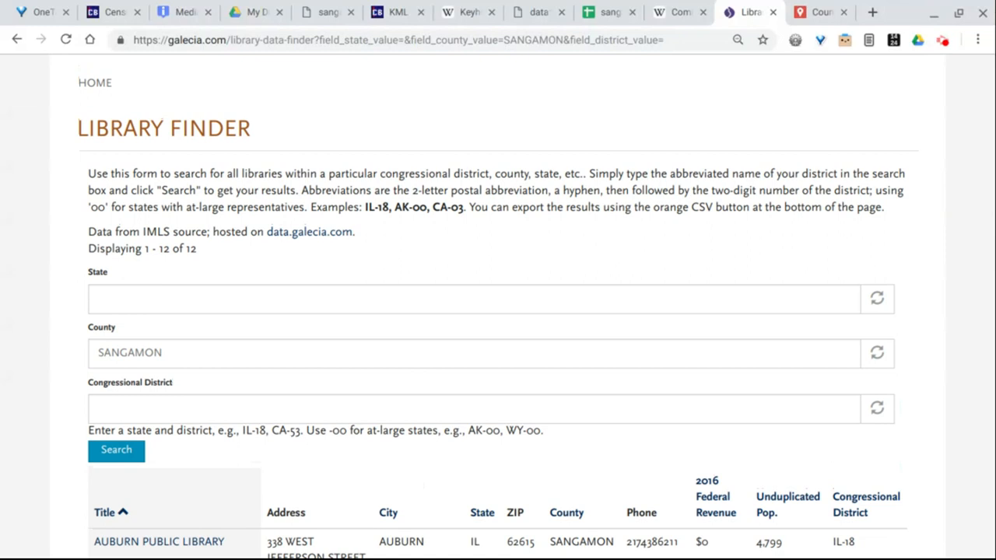
scroll(256, 240, down, 3)
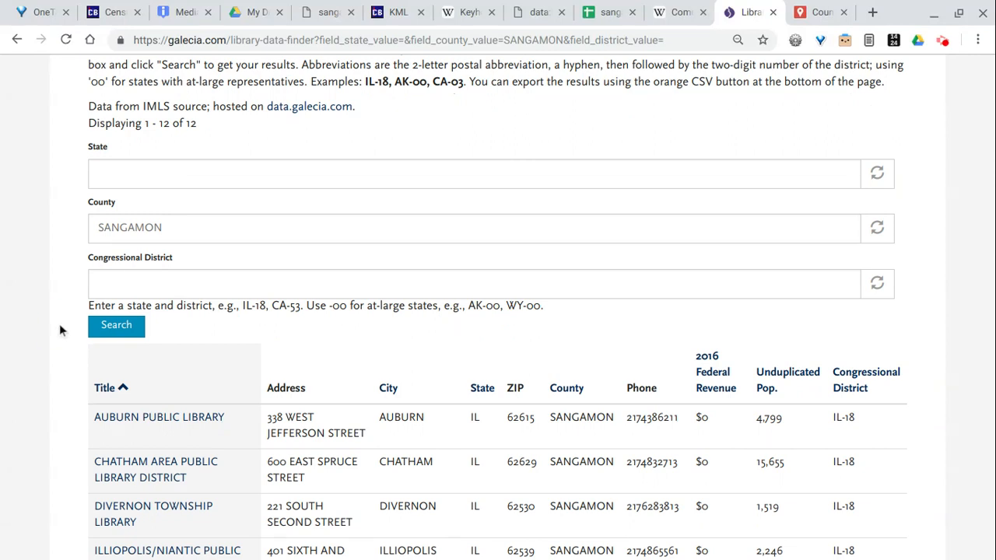
scroll(498, 311, down, 4)
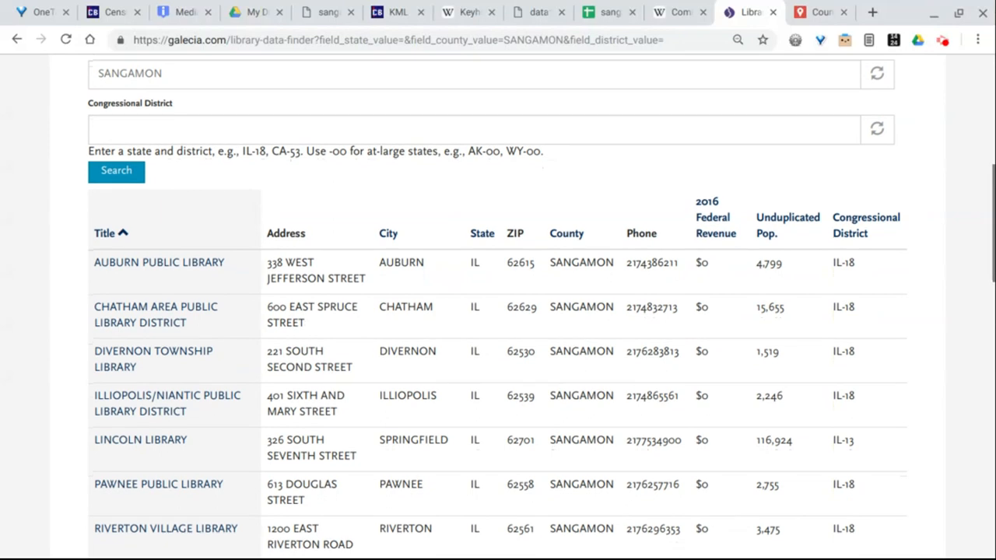
scroll(69, 265, up, 3)
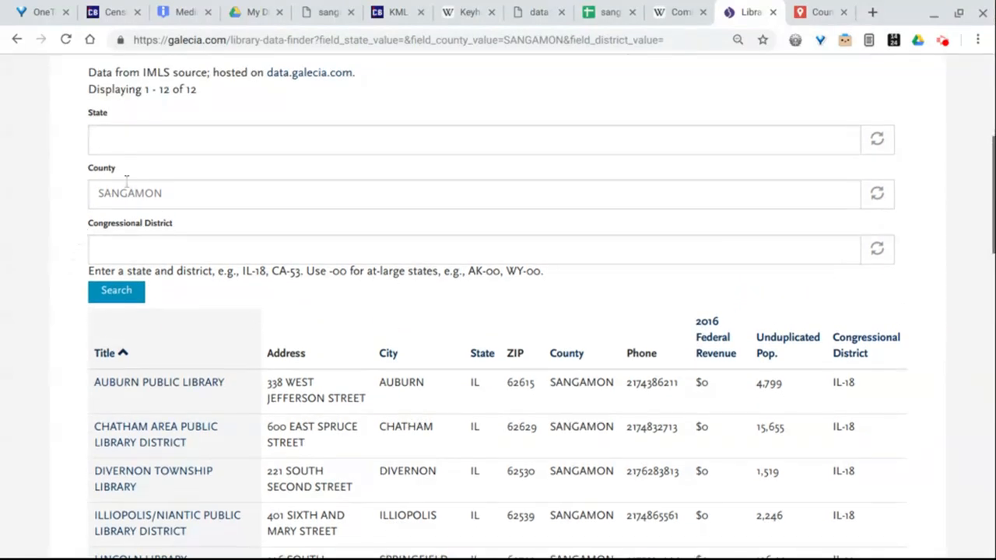
scroll(71, 411, down, 1)
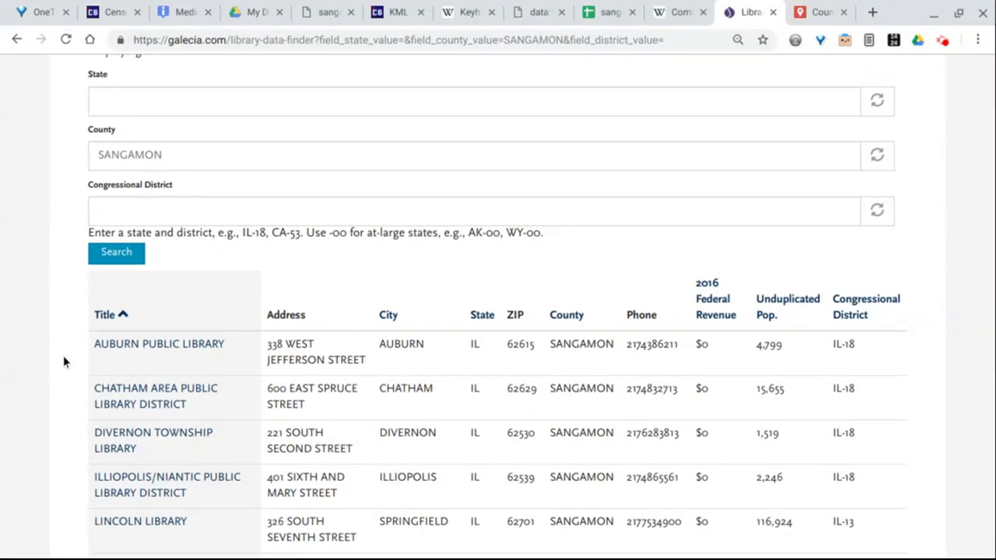
Step: Examine the Sangamon library results down to the CSV export, highlighting the unduplicated population of Auburn Public Library
scroll(63, 355, down, 3)
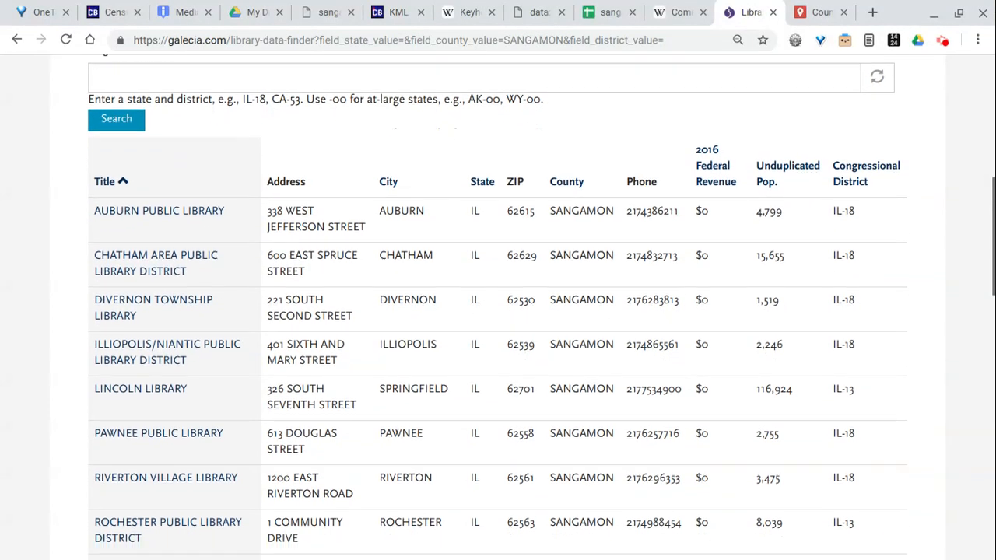
scroll(498, 311, down, 3)
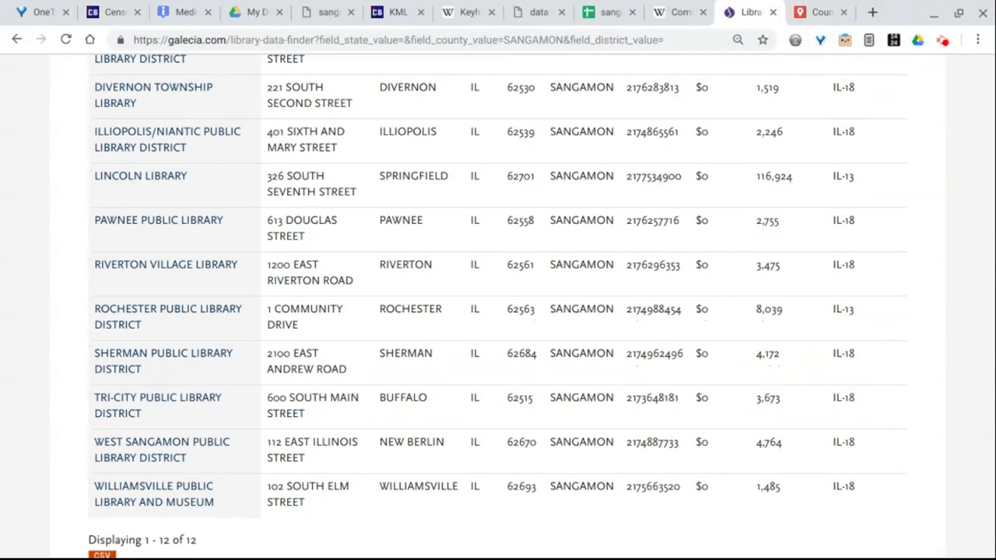
scroll(498, 312, up, 1)
scroll(82, 325, up, 3)
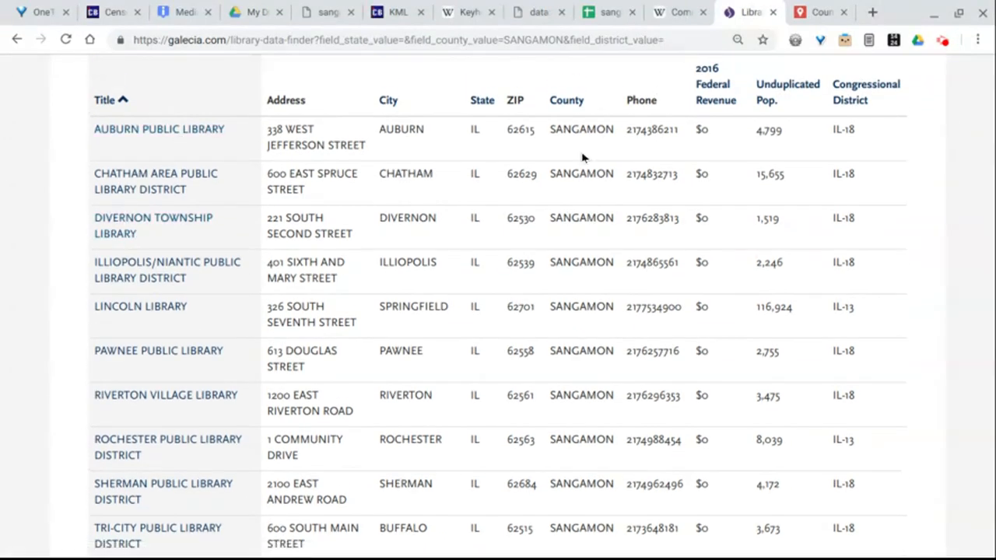
double_click(771, 130)
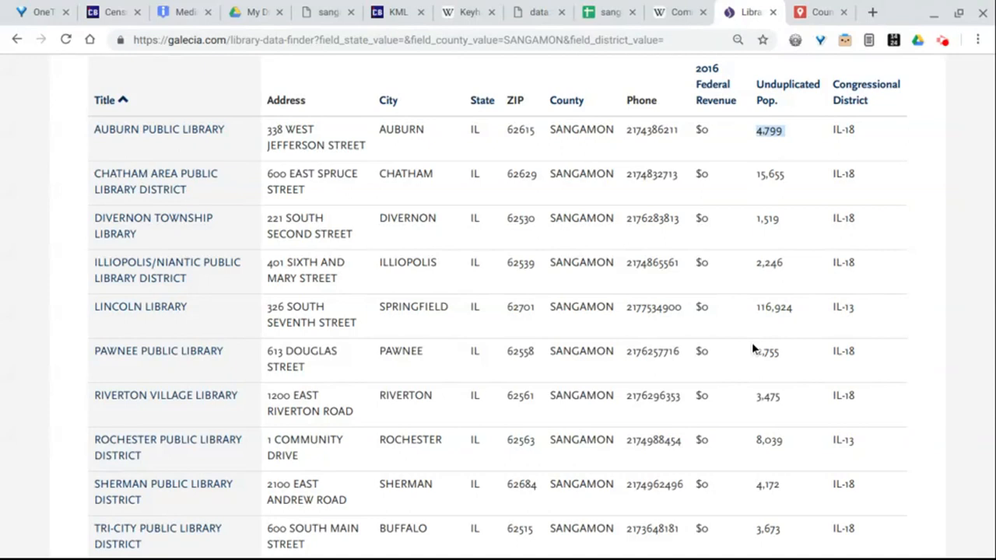
scroll(751, 351, down, 4)
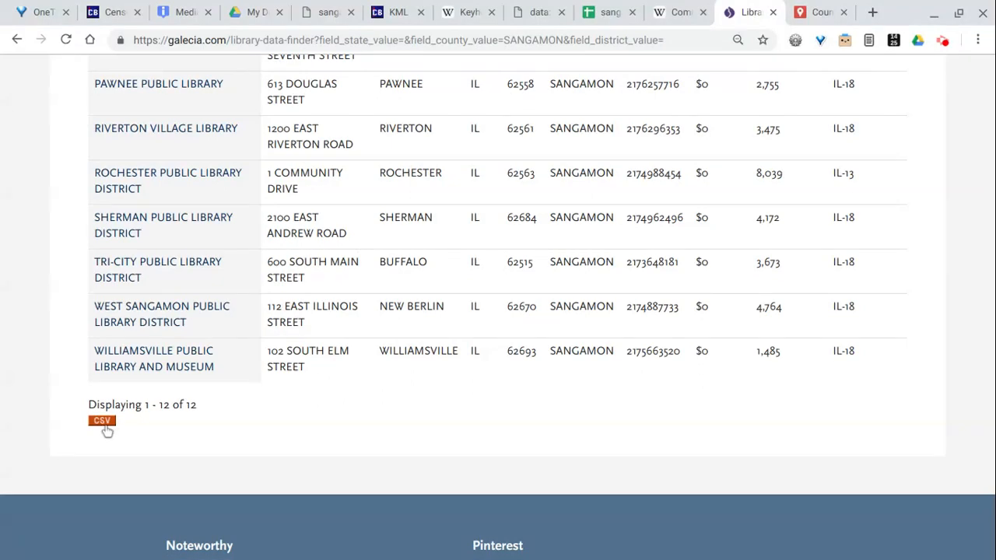
Step: View the Wikipedia article on comma-separated values, close it, and switch to the page with the raw CSV text
click(674, 13)
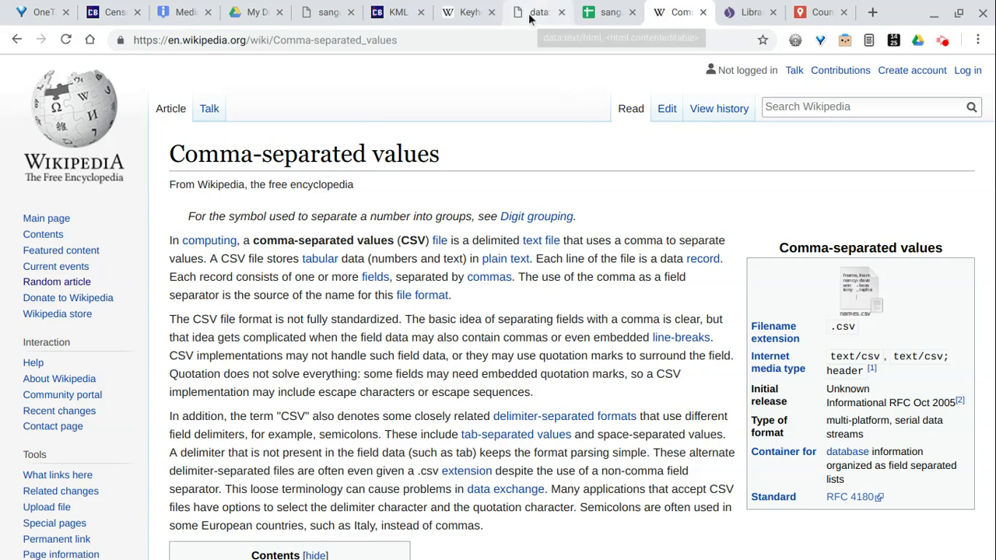
click(703, 13)
click(524, 14)
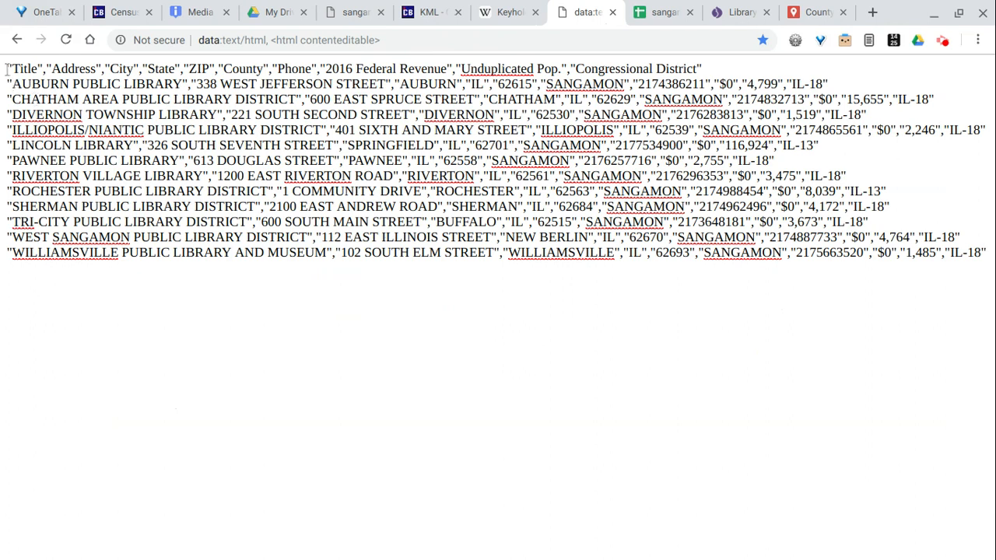
Step: Inspect the raw CSV text by highlighting its rows and the Title header field, and close that page
drag(6, 68, 359, 221)
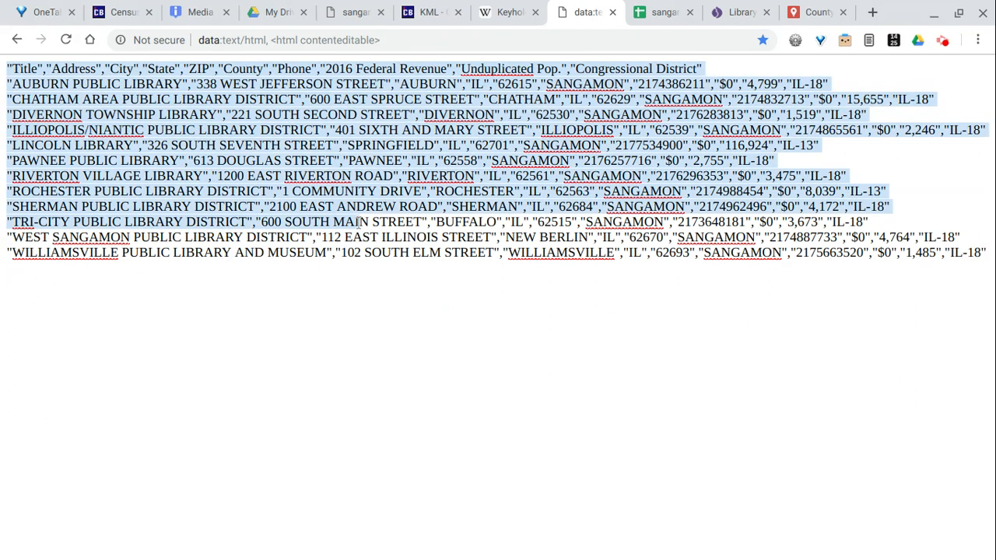
click(371, 145)
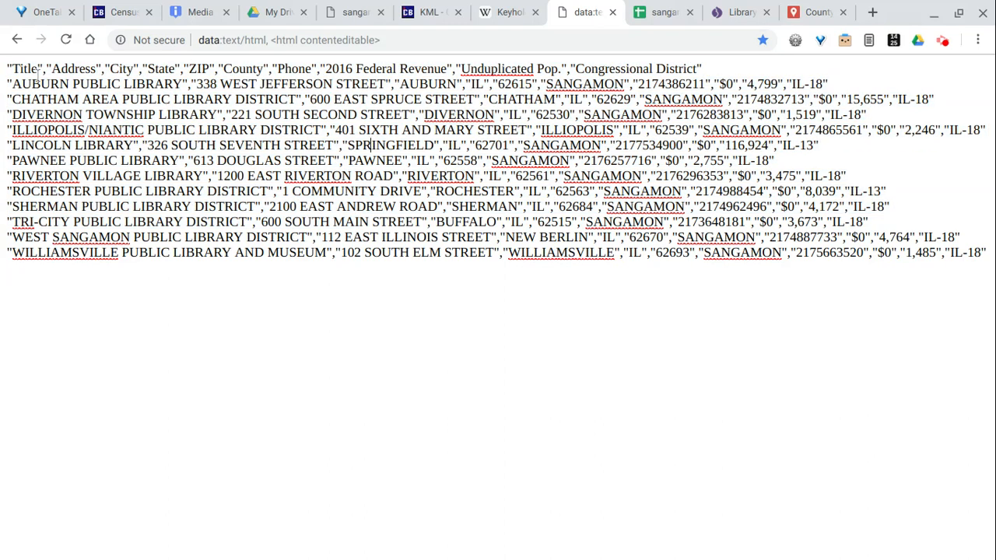
double_click(26, 70)
click(46, 70)
click(613, 12)
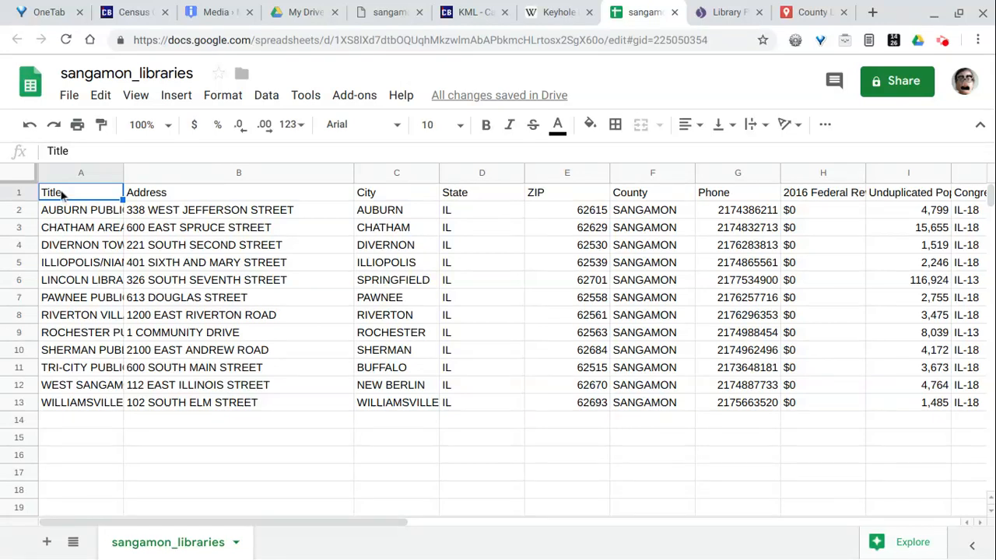
Step: Review all columns of the sangamon_libraries spreadsheet, highlight the Unduplicated Pop. values in I2:I12, and close the spreadsheet
scroll(654, 305, right, 5)
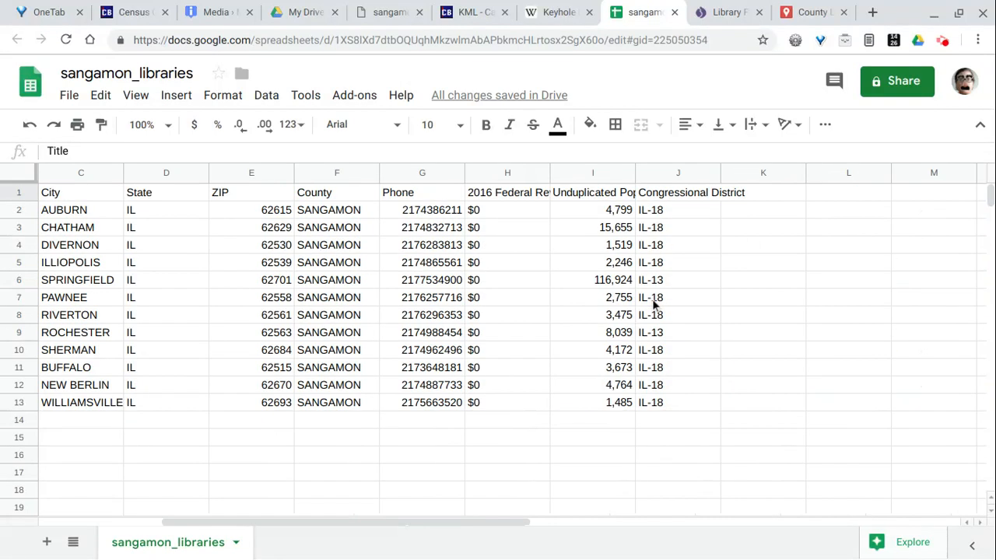
scroll(652, 299, left, 5)
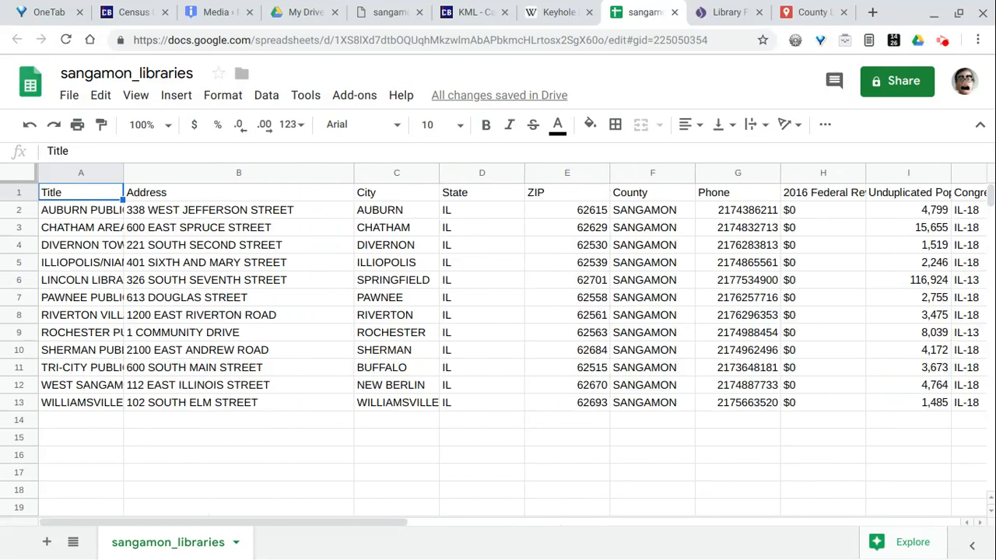
scroll(498, 343, right, 1)
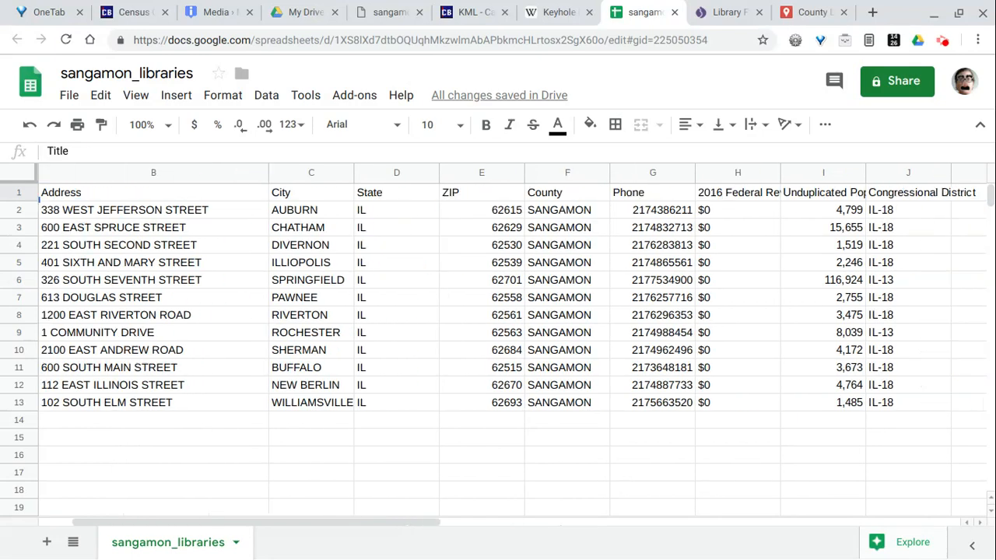
drag(816, 204, 816, 392)
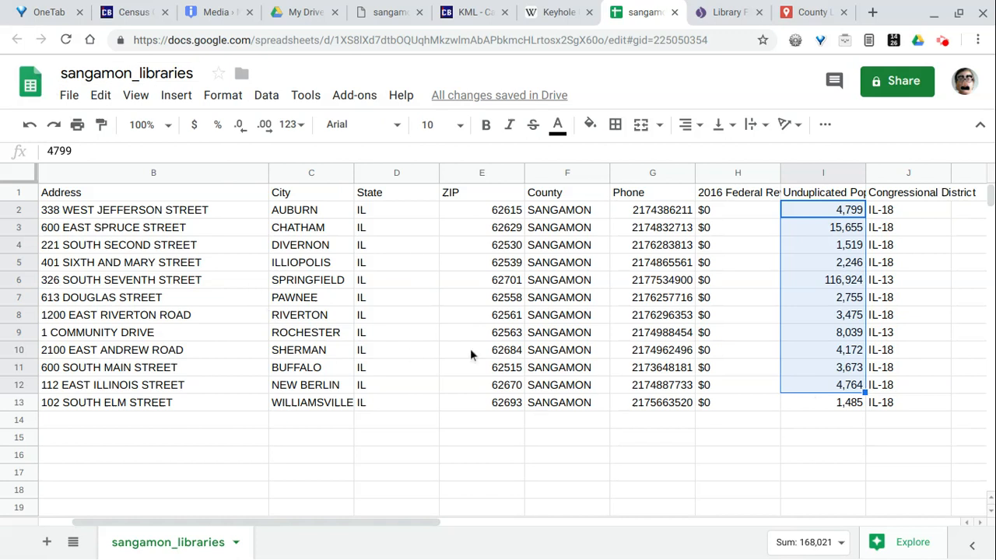
click(674, 13)
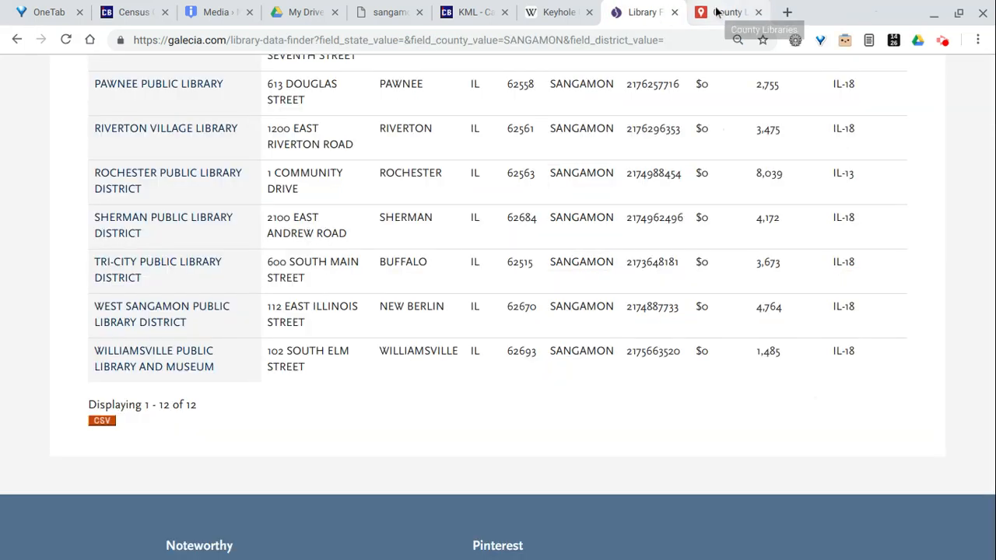
Step: Switch to the County Libraries map in Google My Maps and zoom in on the Springfield, Illinois area
click(716, 12)
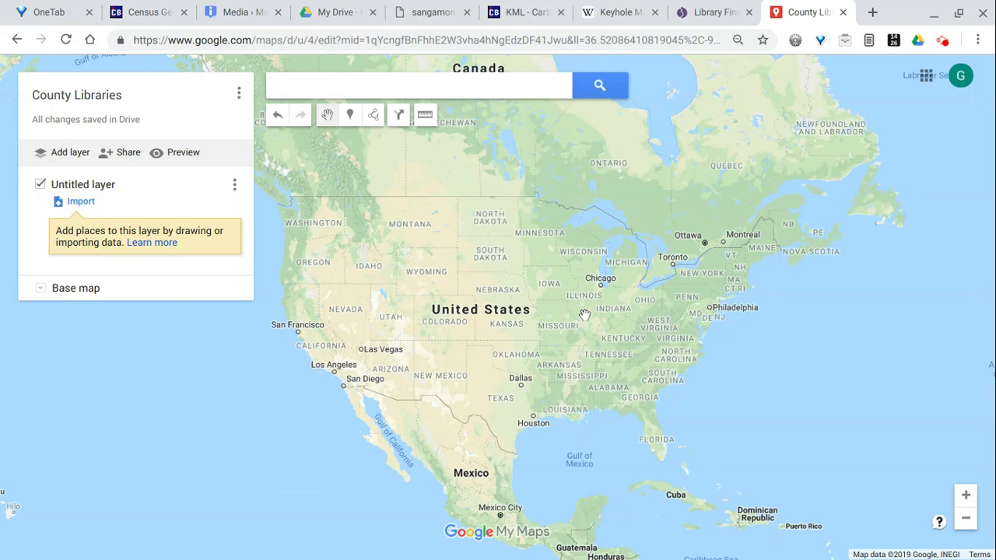
scroll(585, 316, up, 1)
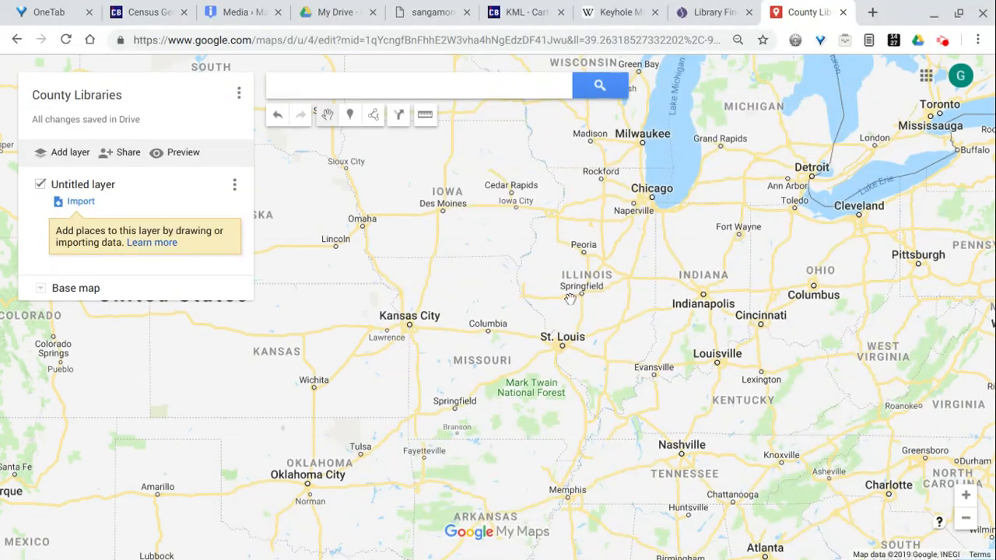
scroll(569, 290, up, 1)
scroll(607, 287, up, 1)
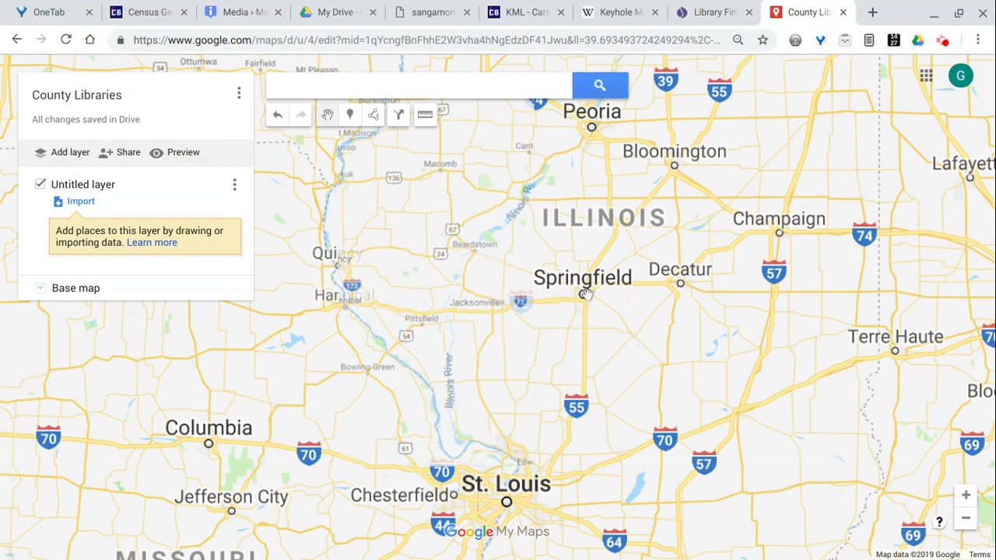
scroll(584, 291, up, 1)
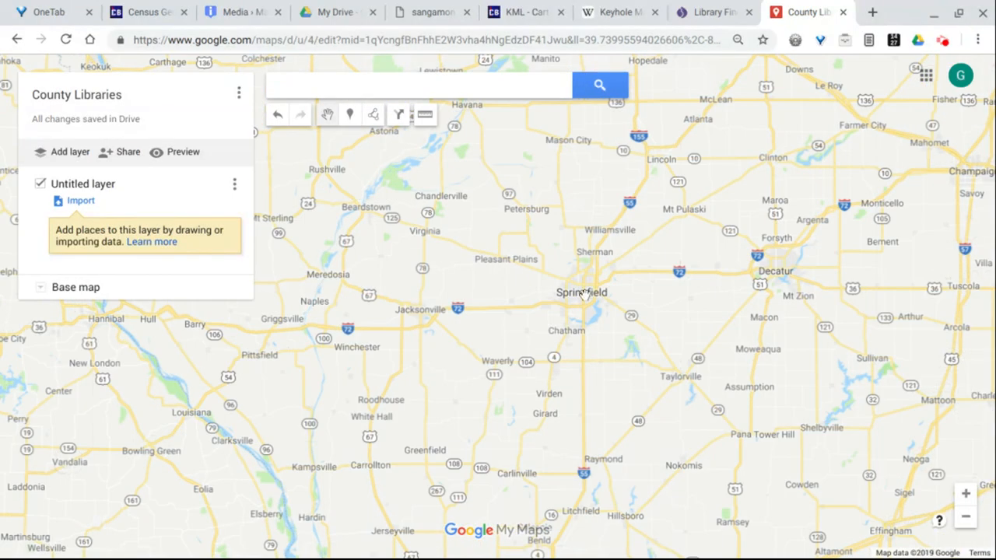
scroll(584, 293, up, 1)
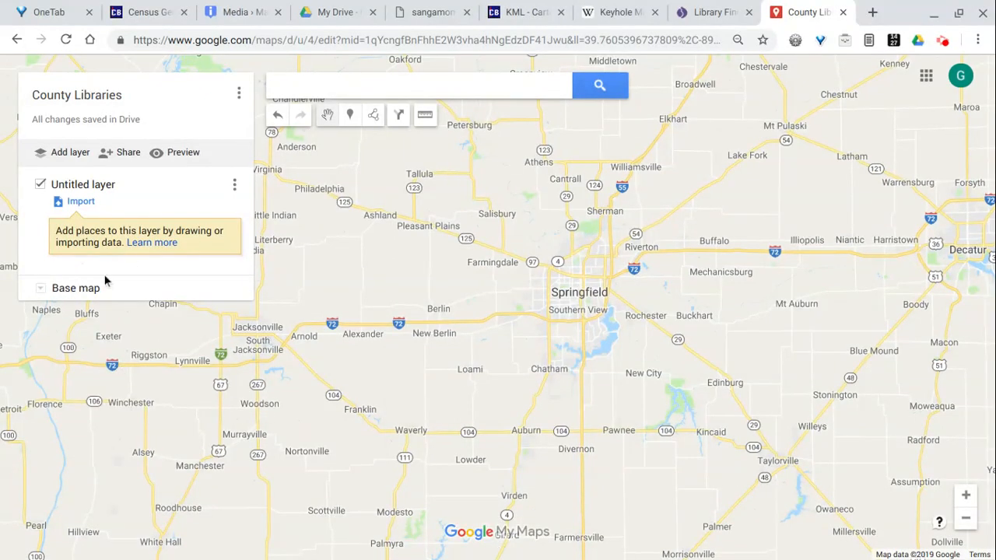
Step: Try the satellite and terrain base maps, and set the map's base map to the tan land style with blue water
click(41, 289)
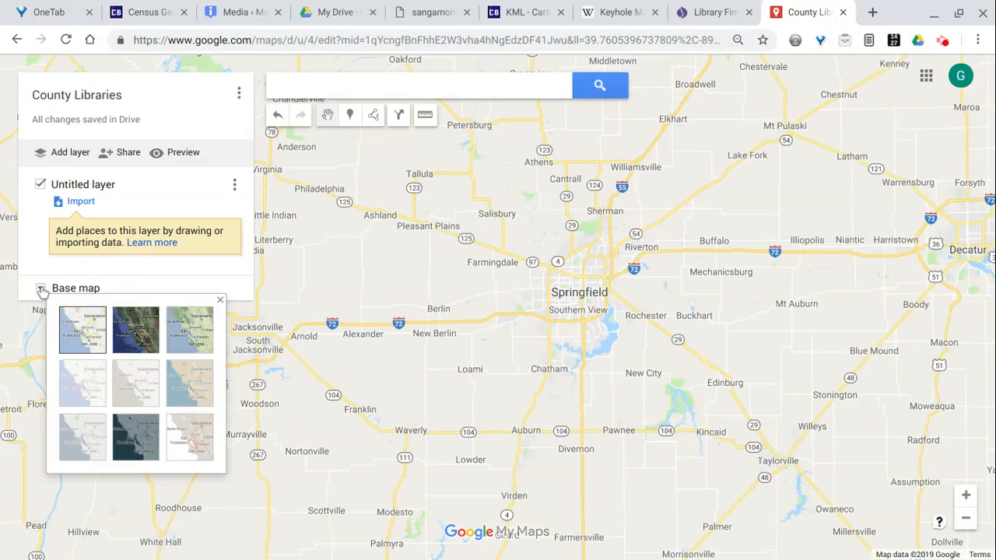
click(133, 333)
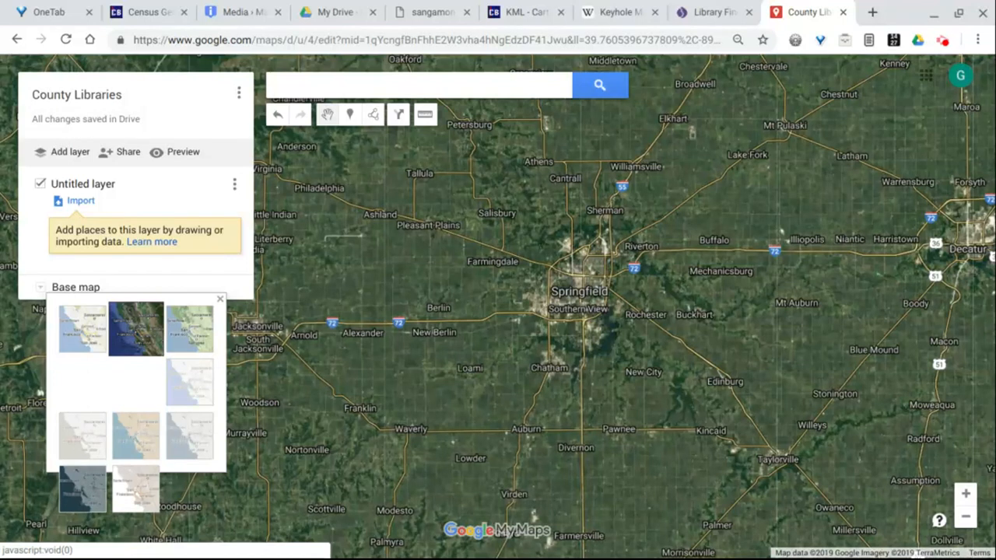
click(189, 331)
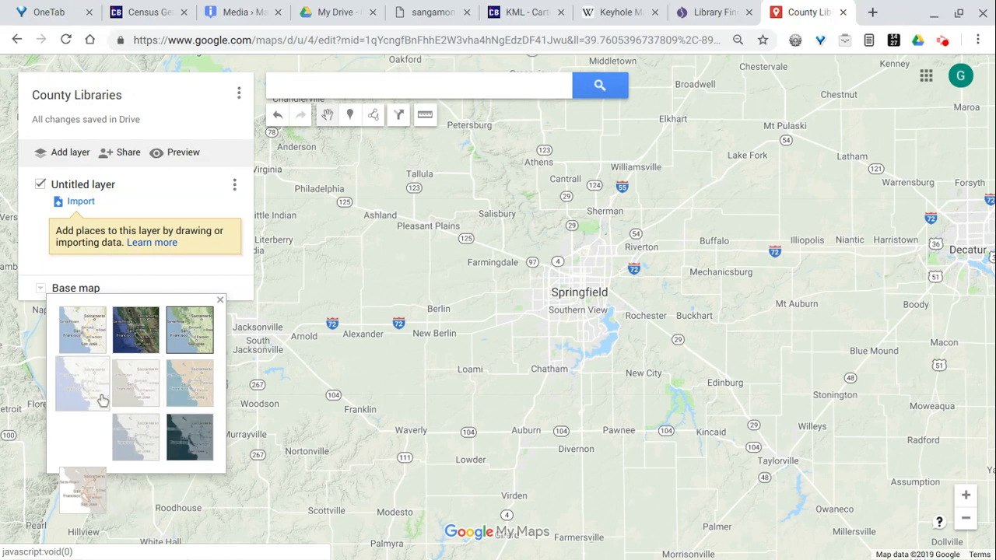
click(187, 384)
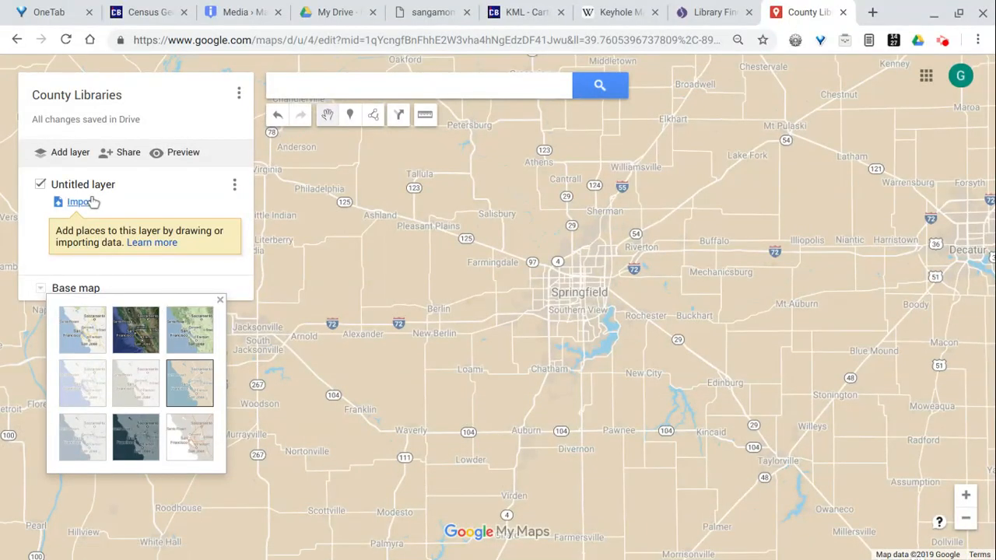
click(220, 301)
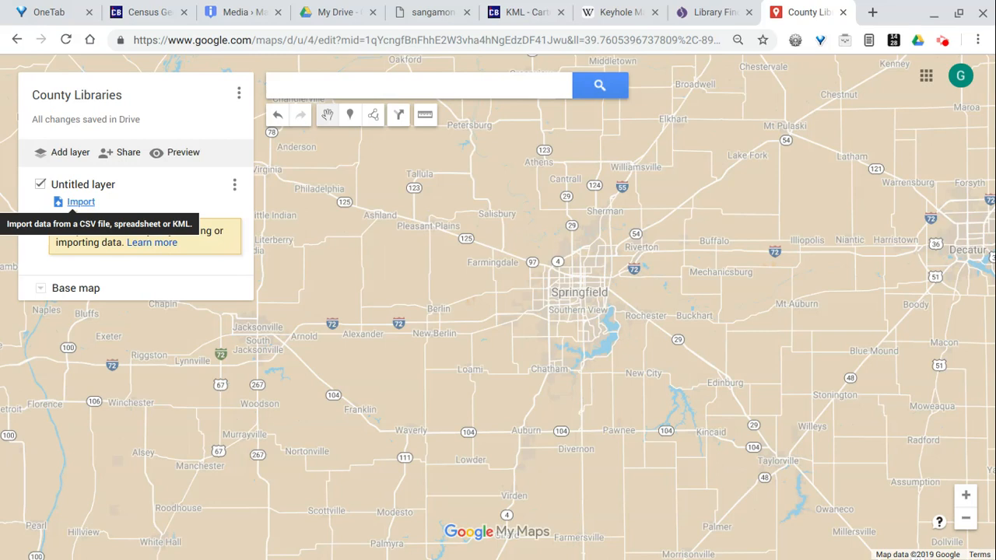
click(76, 207)
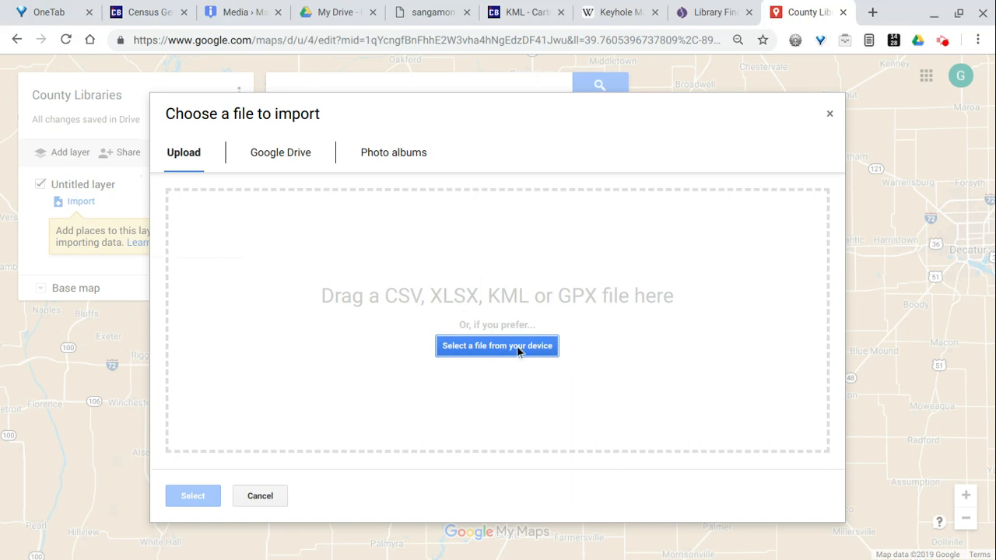
click(286, 153)
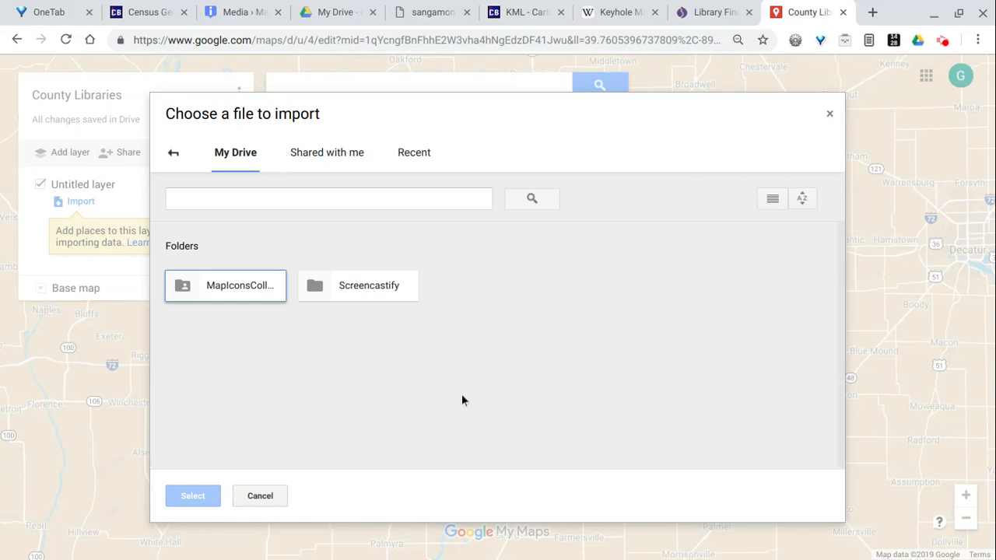
click(262, 496)
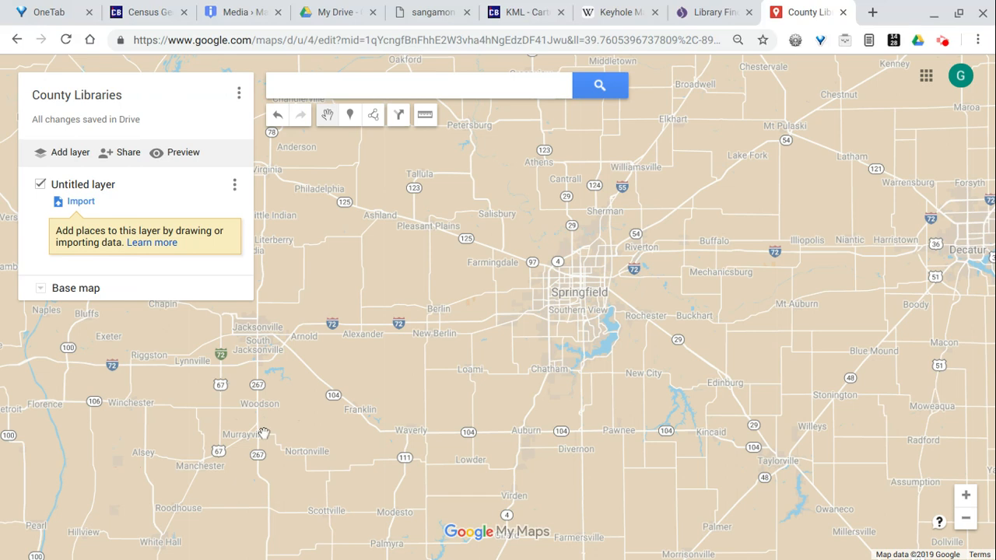
Step: Import the sangamon_libraries.csv file from the device's map_stuff folder into the untitled layer
click(79, 203)
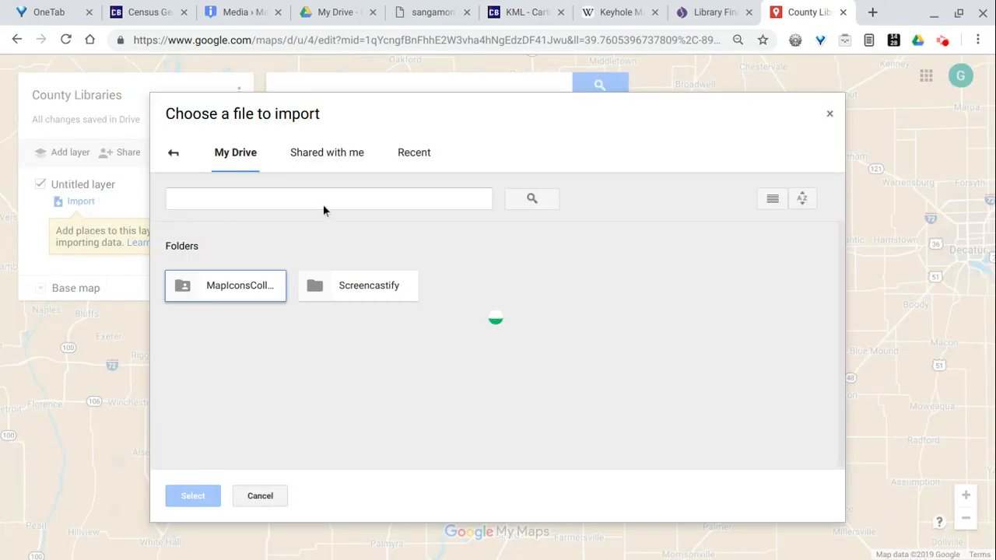
click(172, 159)
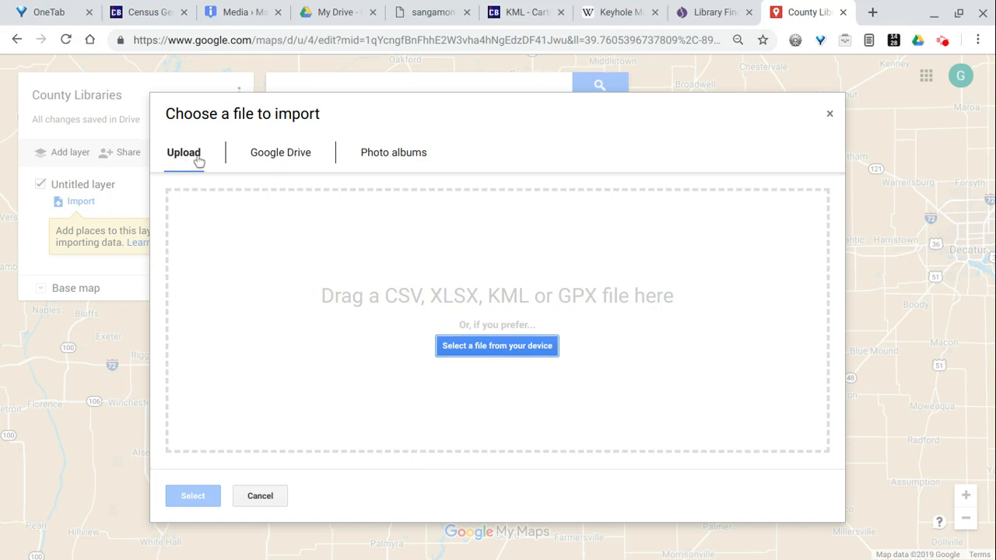
click(513, 350)
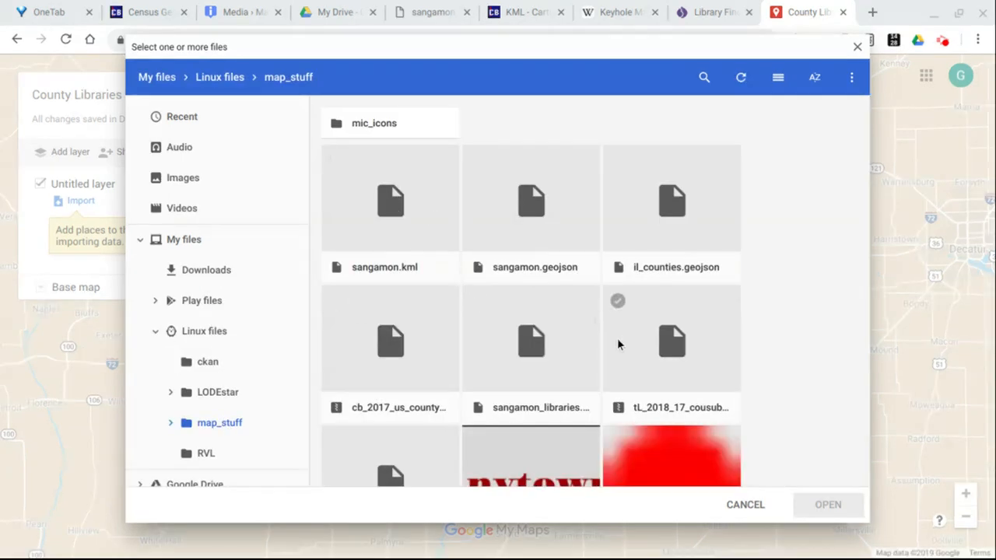
click(554, 354)
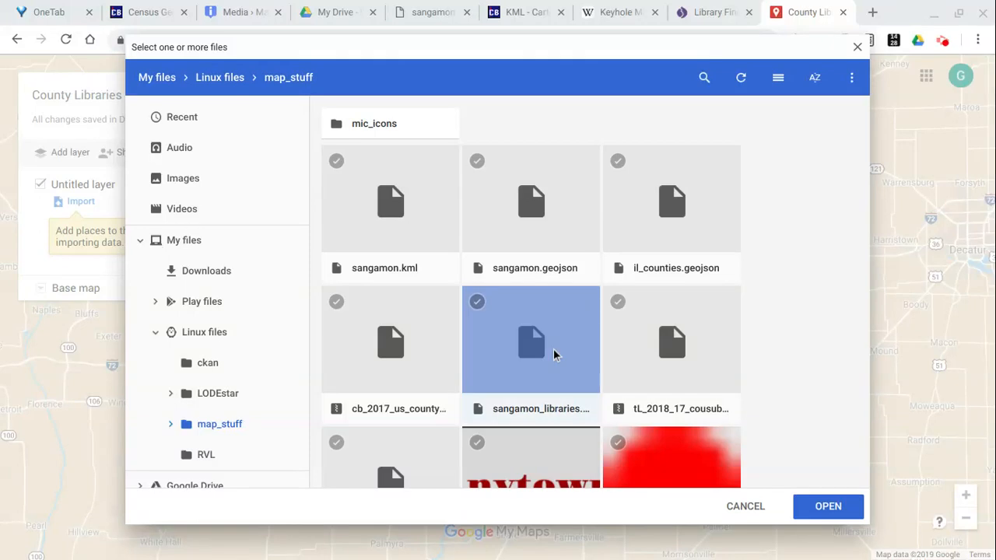
click(827, 504)
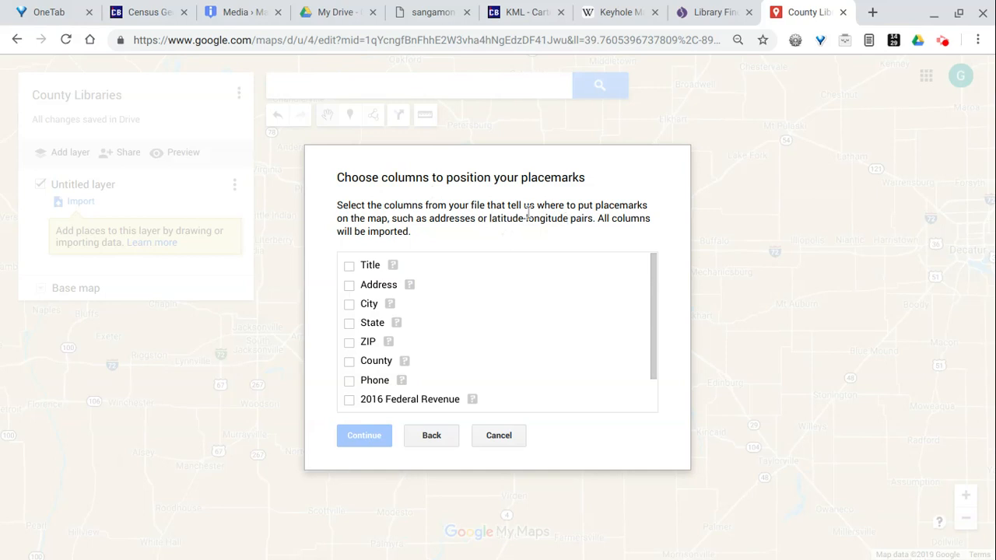
Step: Position the placemarks by the Address, City and State columns, and title the markers with the Title column
click(346, 284)
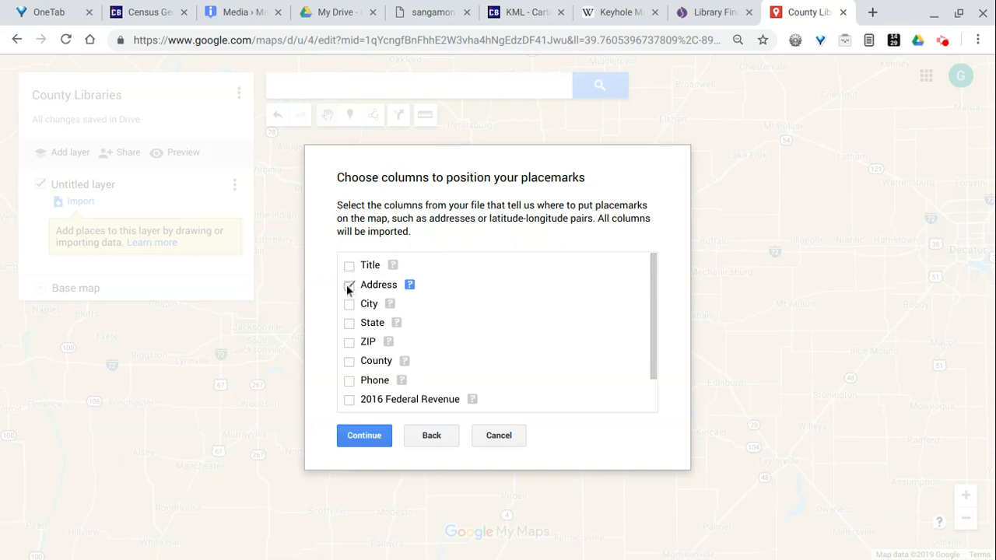
click(348, 305)
click(350, 326)
click(363, 437)
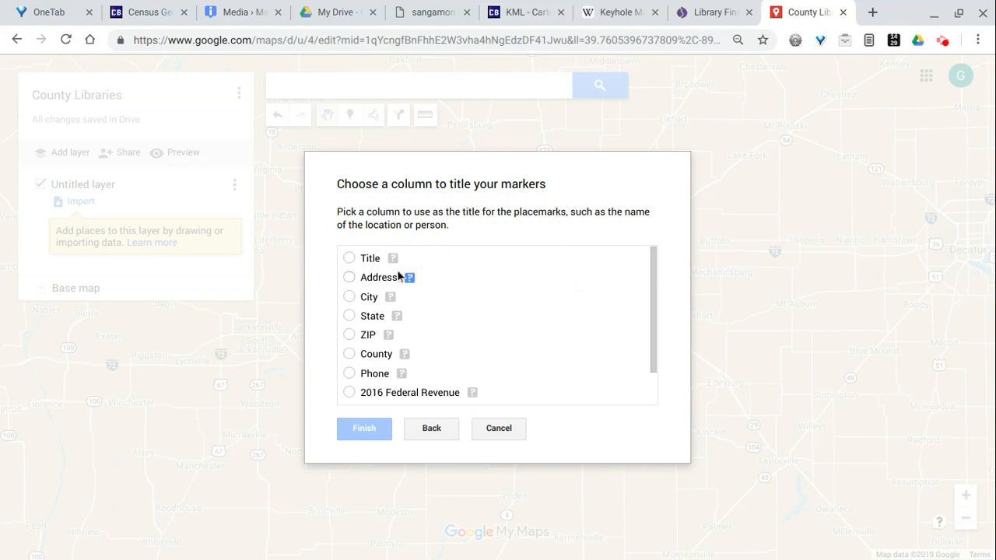
click(349, 259)
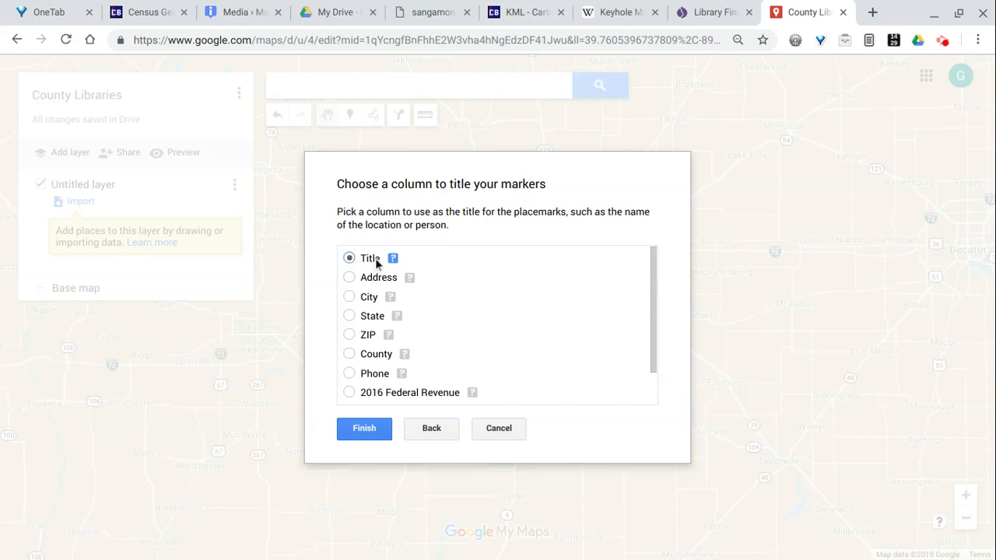
click(370, 431)
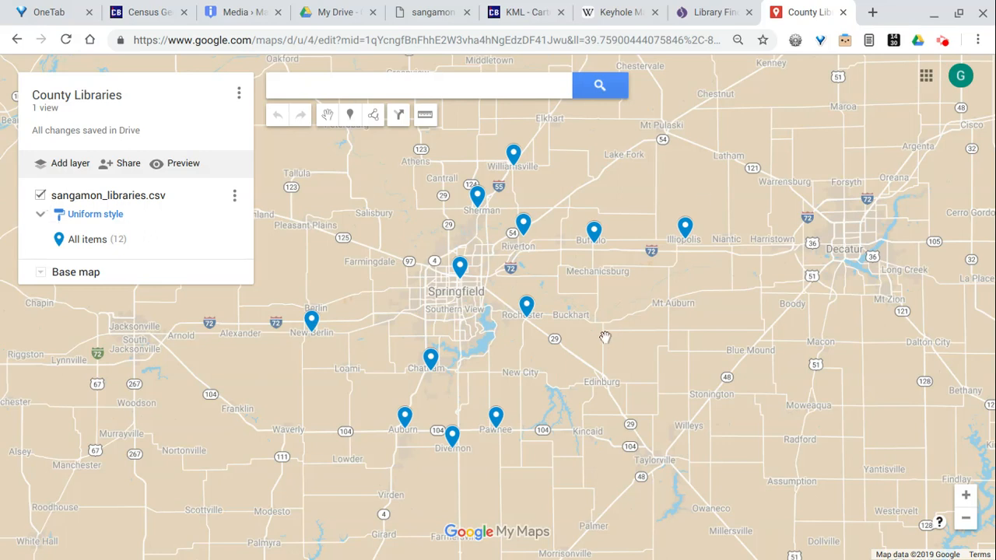
Step: Toggle the sangamon_libraries.csv layer off and on, and try grouping its places as a sequence of numbers
click(40, 196)
click(41, 196)
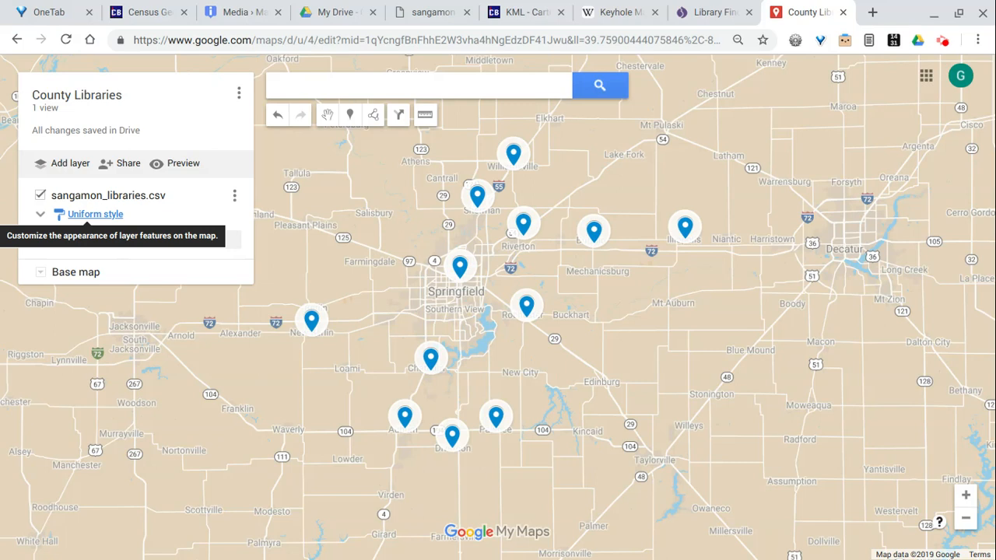
click(94, 220)
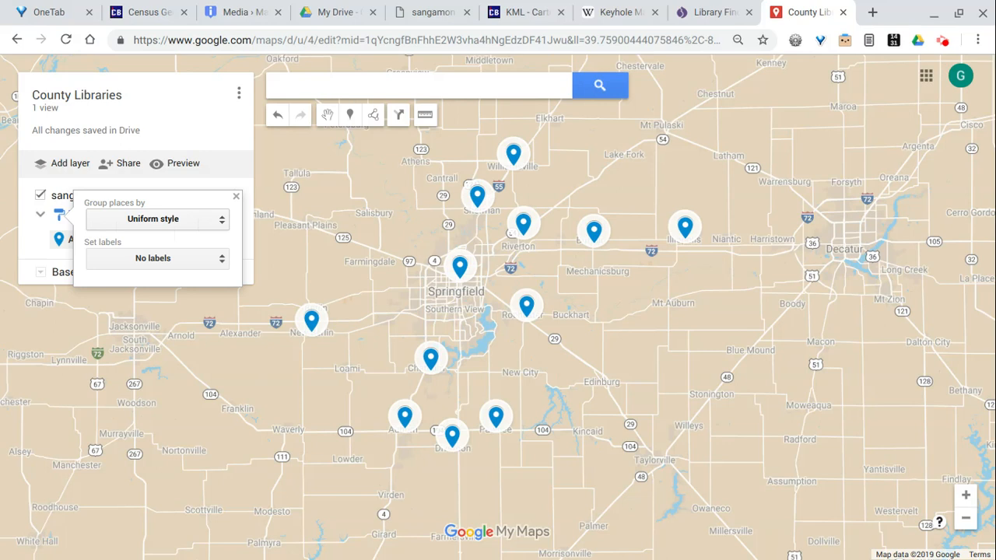
click(200, 221)
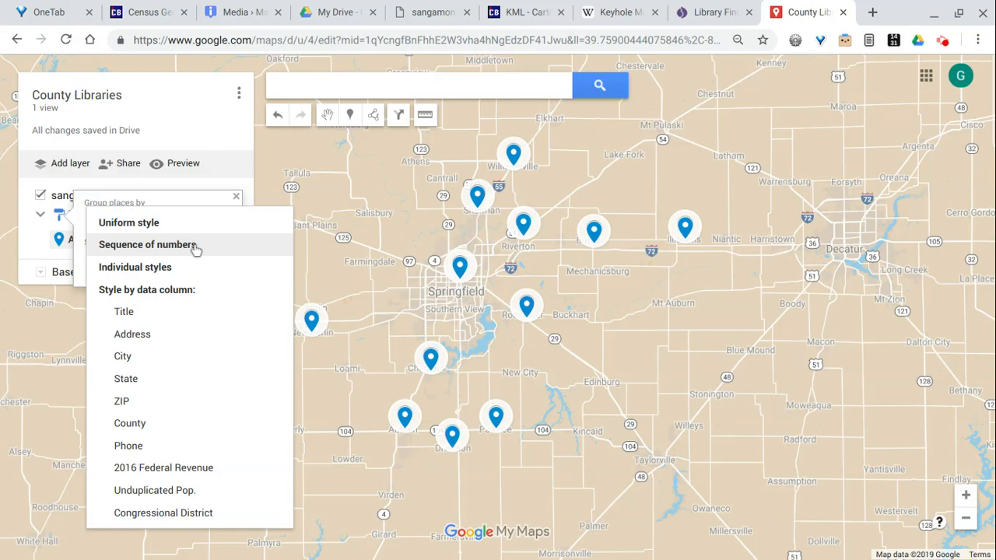
click(196, 246)
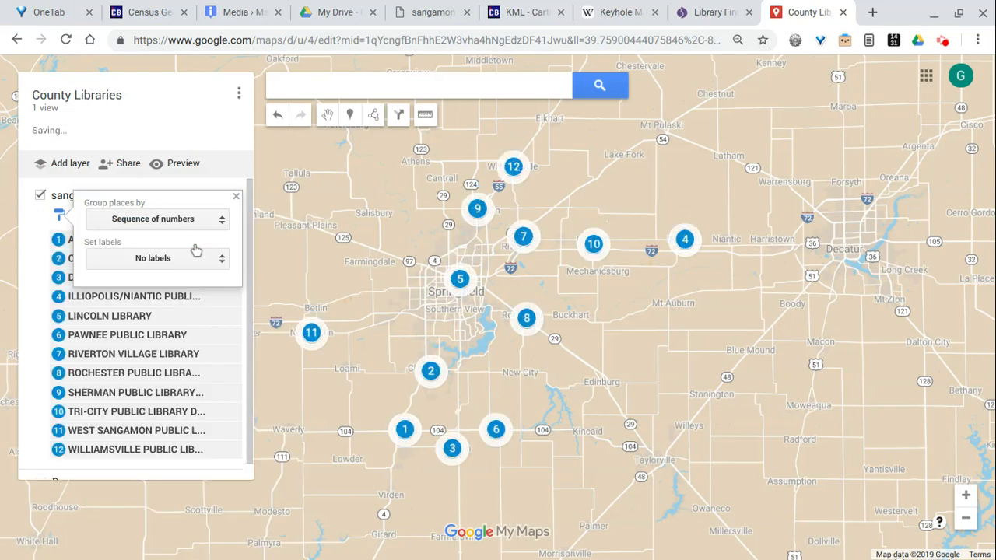
click(236, 197)
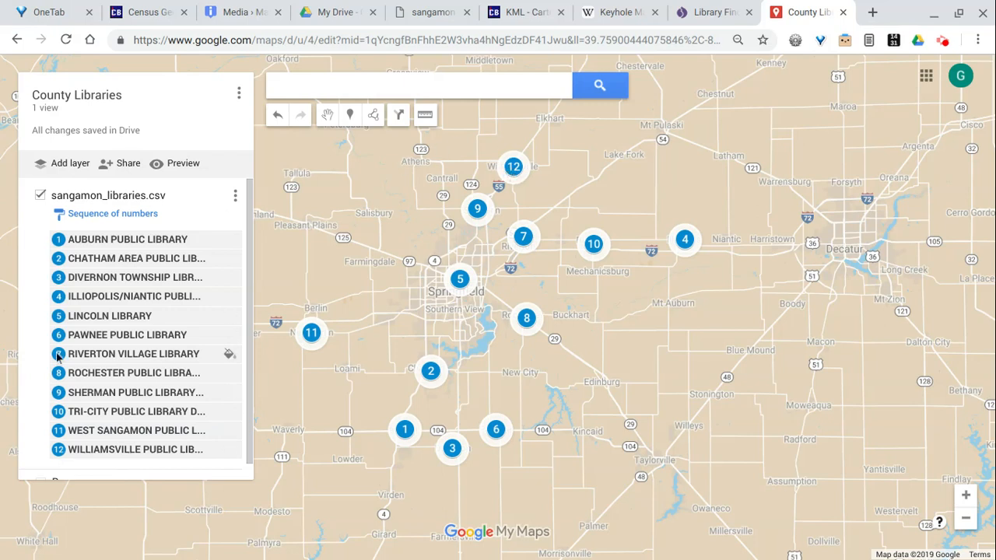
Step: Try grouping the library layer's places by individual styles
click(137, 214)
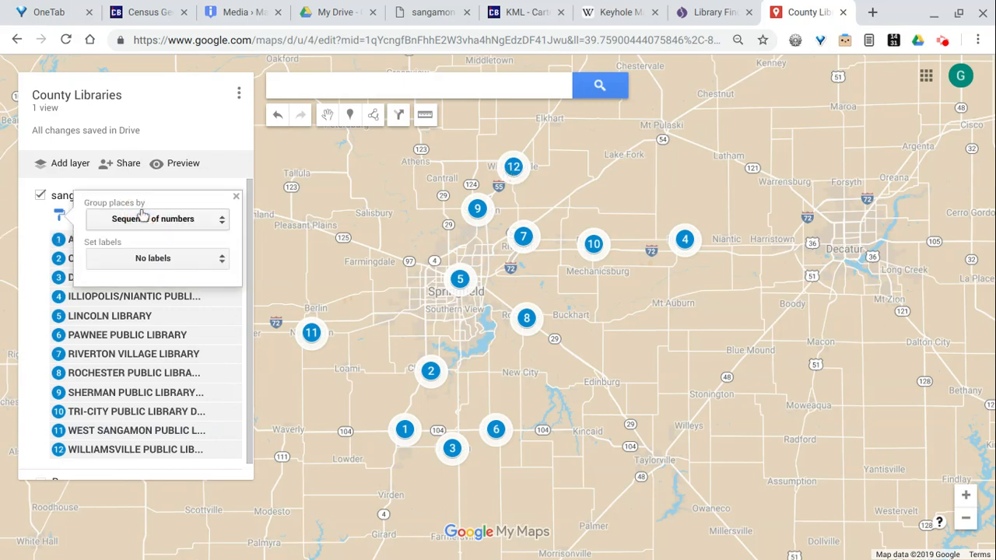
click(162, 226)
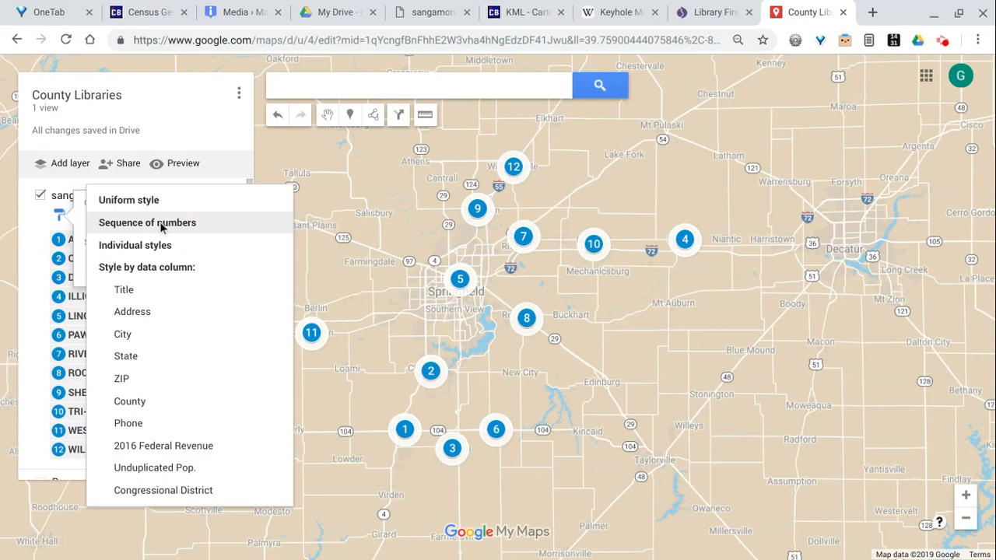
click(145, 248)
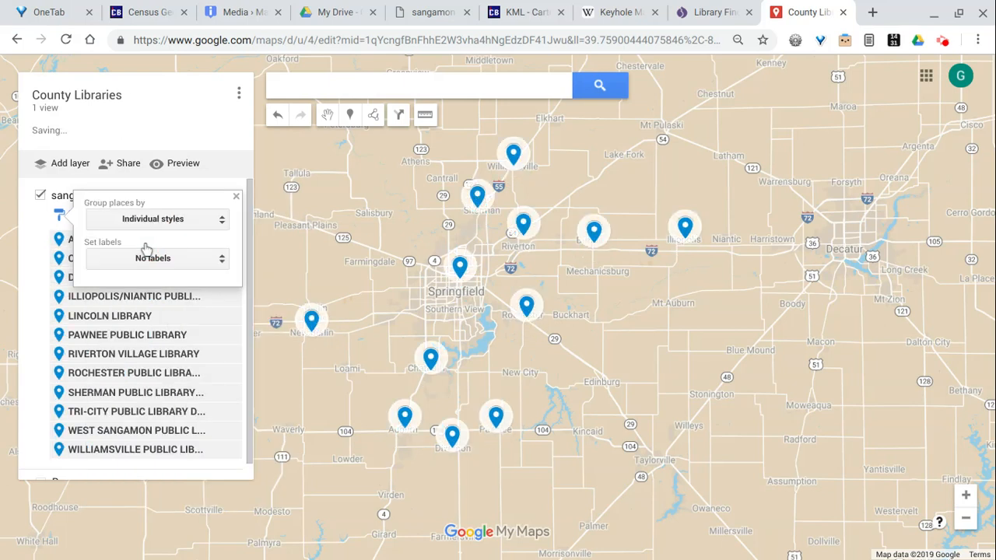
Step: Inspect the Sherman Public Library District marker's details and its editing options
click(477, 204)
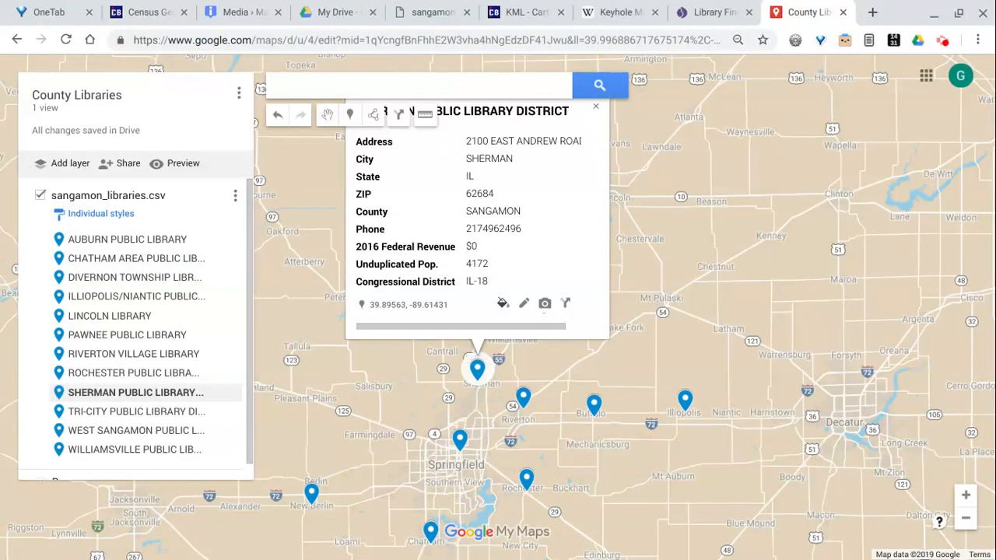
click(503, 304)
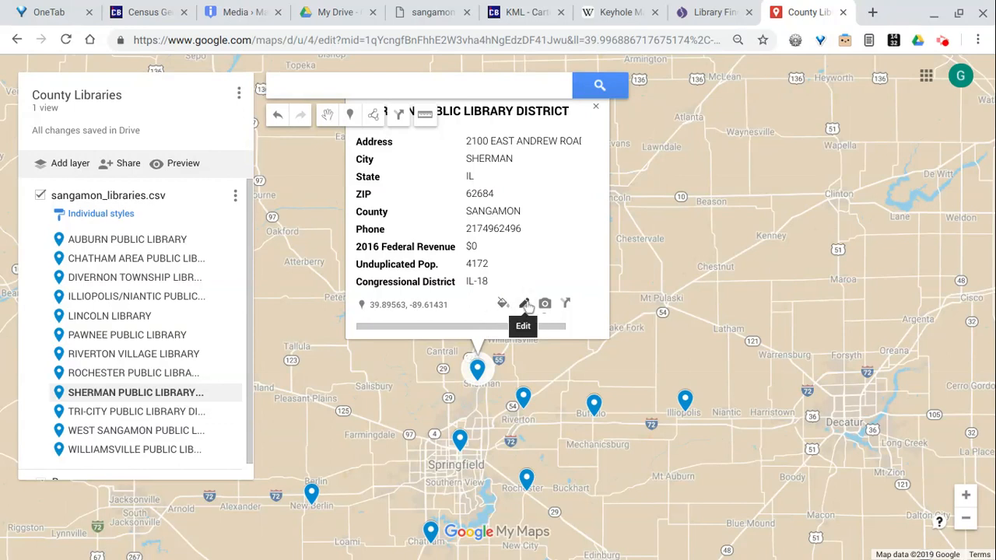
scroll(529, 306, right, 1)
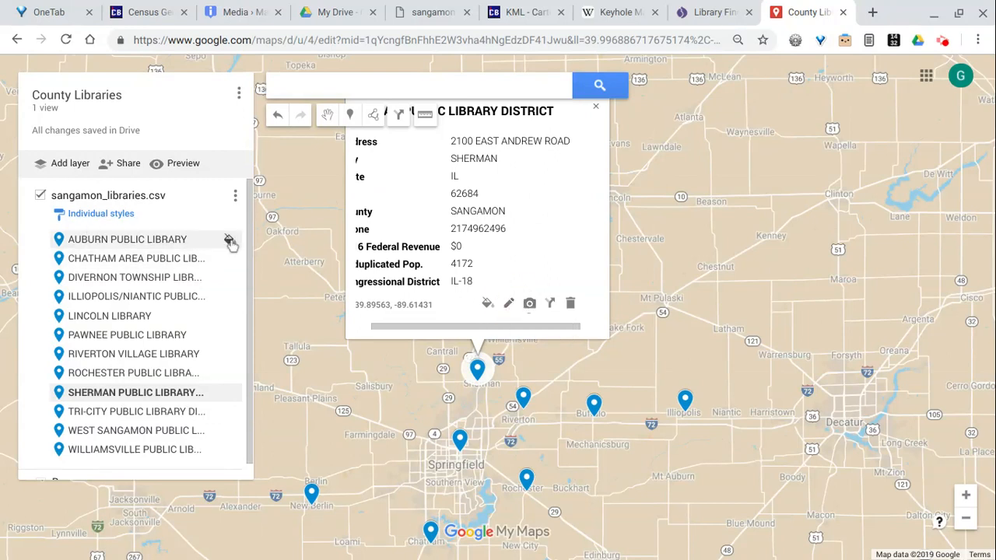
Step: Open the full icon chooser for the Auburn Public Library marker and filter the icons by "library"
click(230, 243)
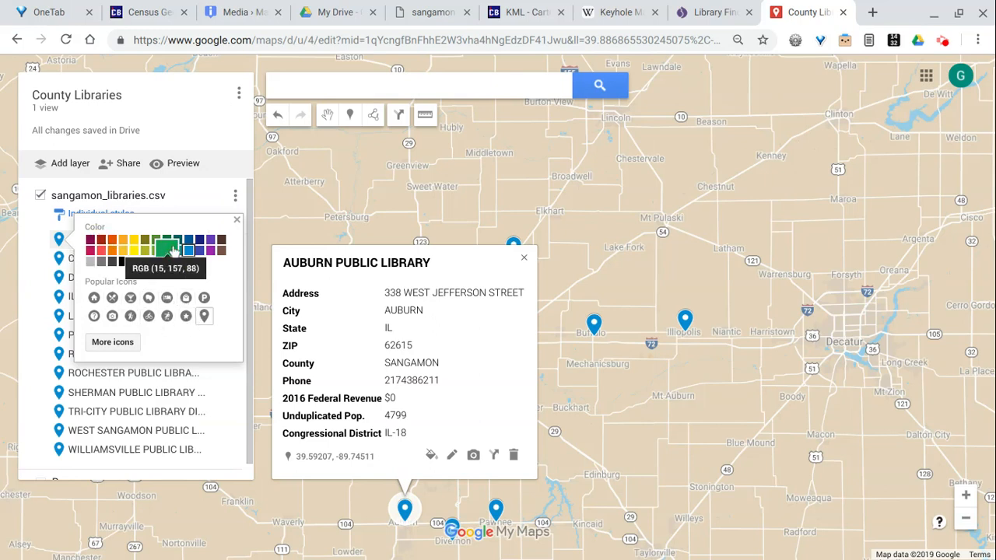
click(109, 349)
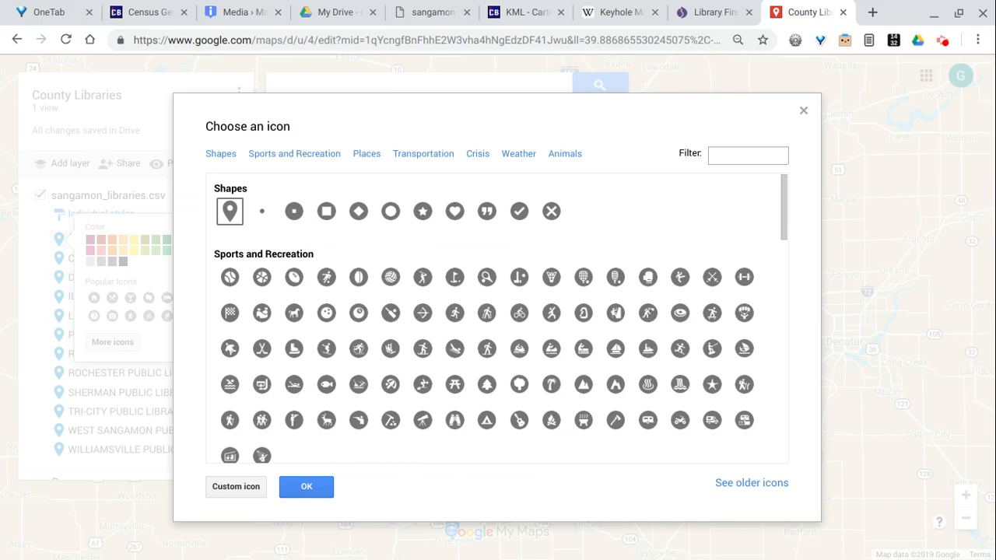
click(720, 155)
text(library)
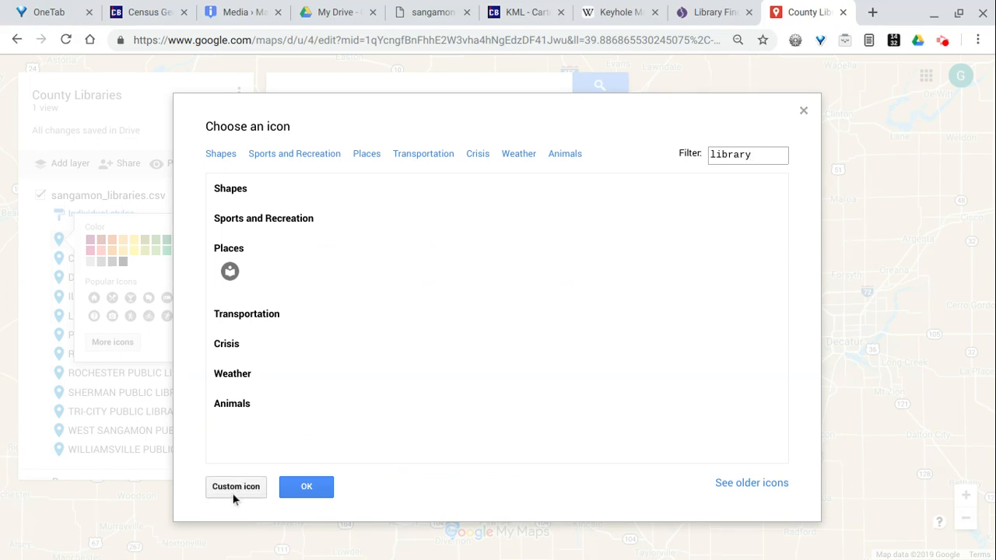
Step: Review the media marker icons on the mapicons.mapsmarker.com page, close it, and cancel the Auburn Public Library icon selection in My Maps
click(226, 13)
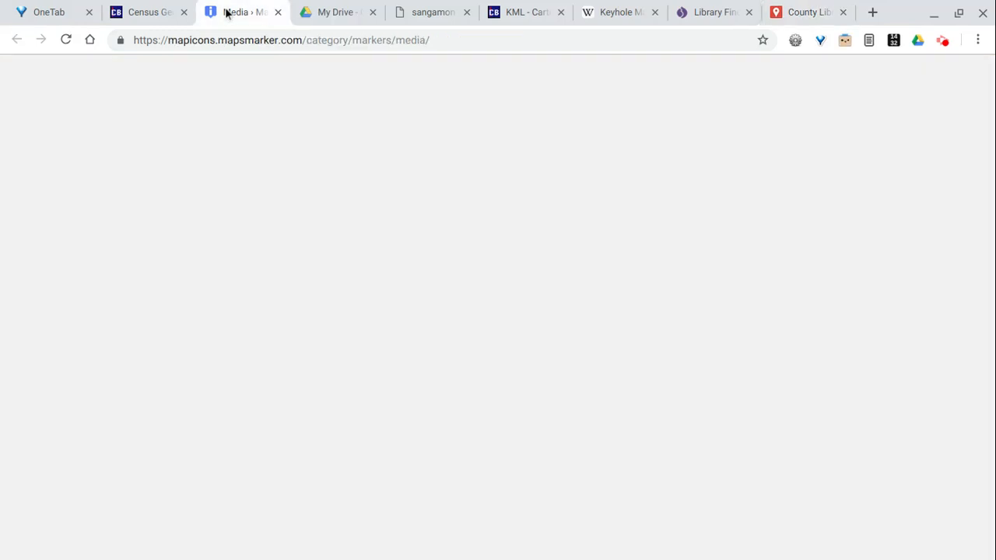
scroll(256, 380, down, 3)
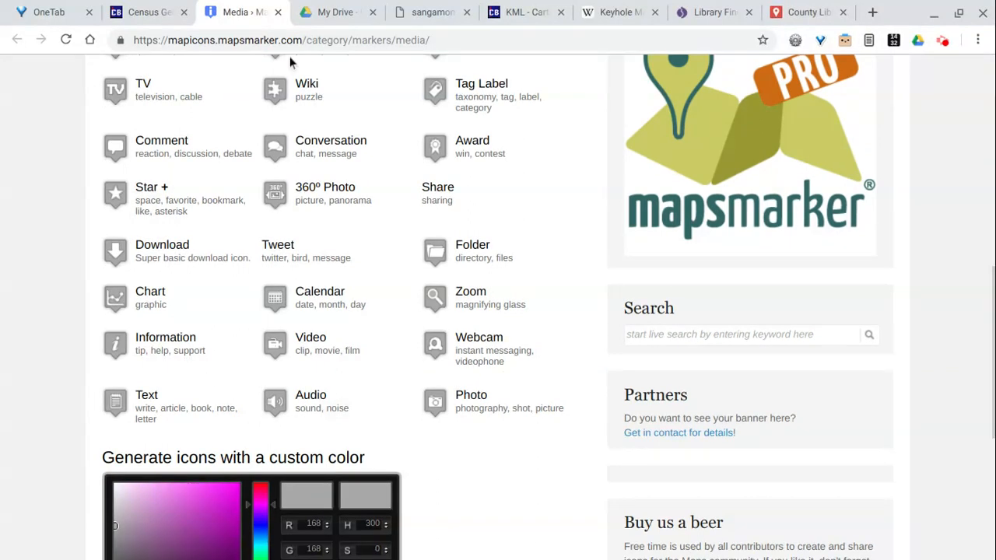
click(280, 13)
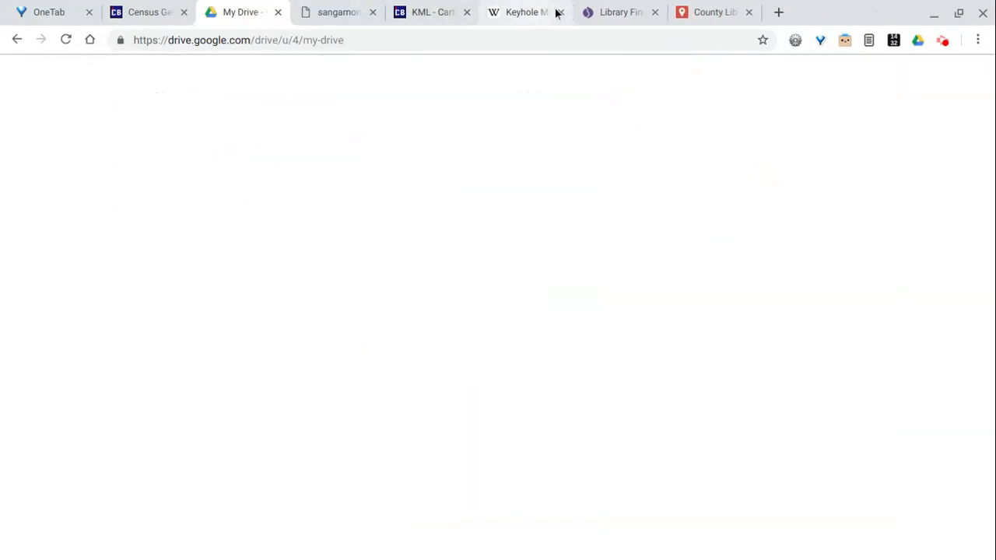
click(707, 15)
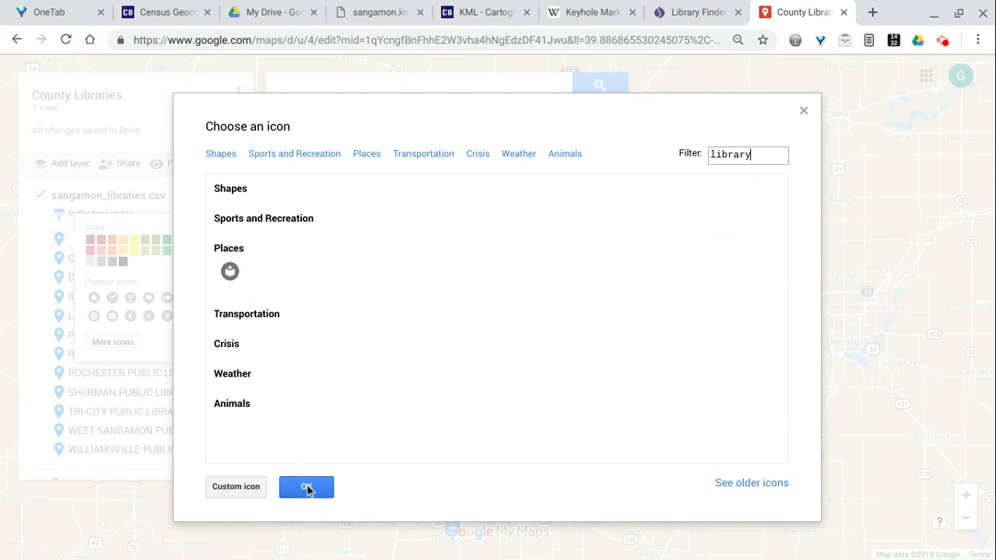
click(804, 111)
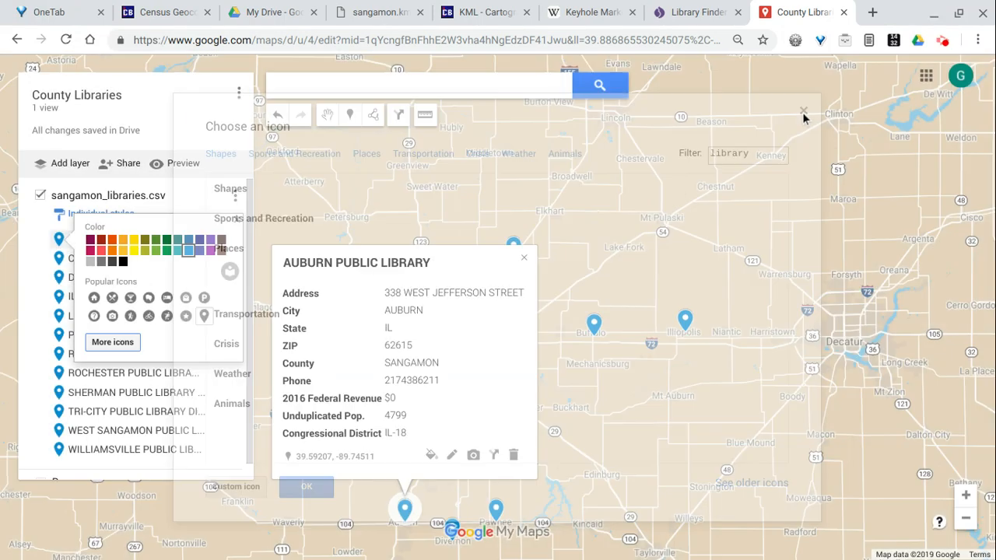
click(525, 259)
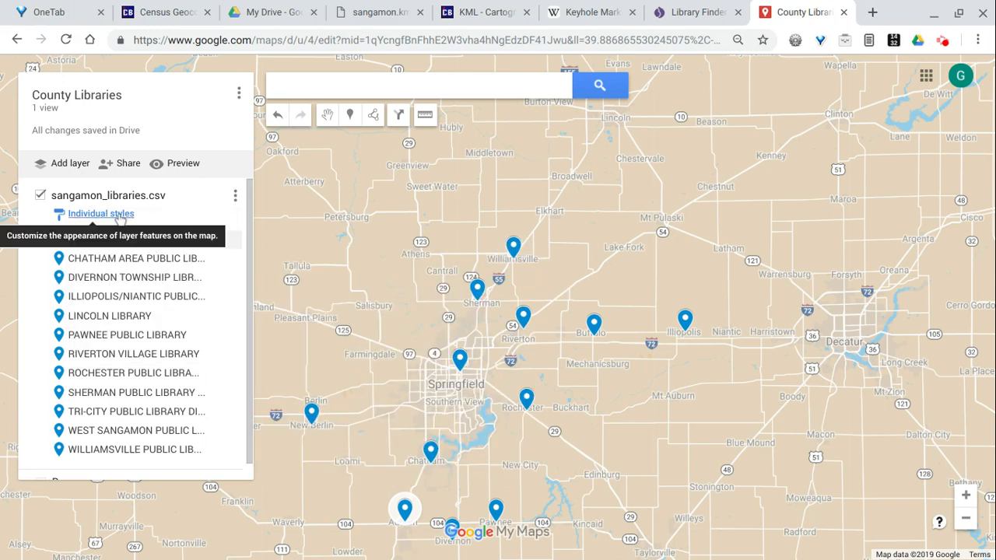
Step: Style the library markers by the Unduplicated Pop. column, grouped into value ranges
click(117, 215)
click(197, 223)
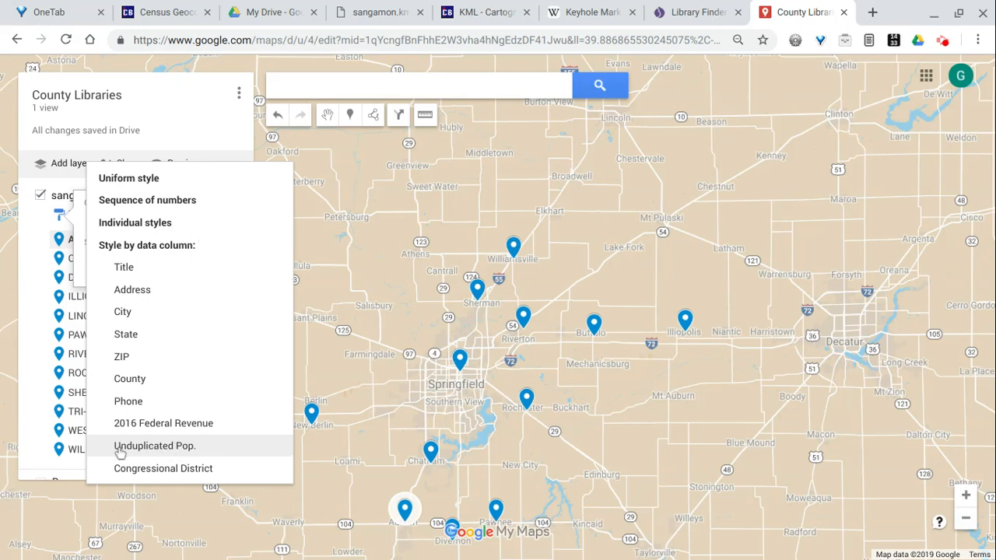
click(181, 449)
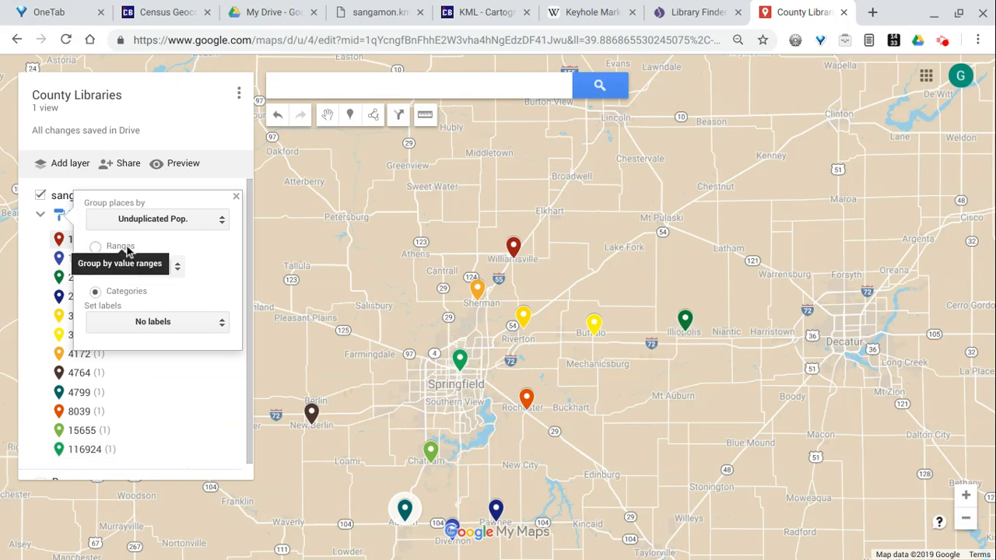
click(96, 247)
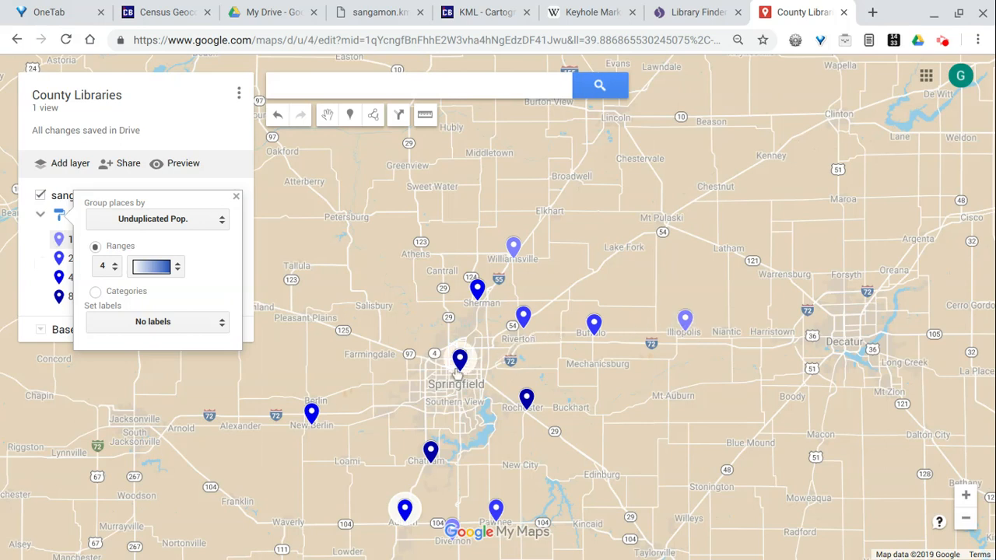
Step: Increase the Unduplicated Pop. styling to 12 ranges and close the layer's style settings
click(116, 267)
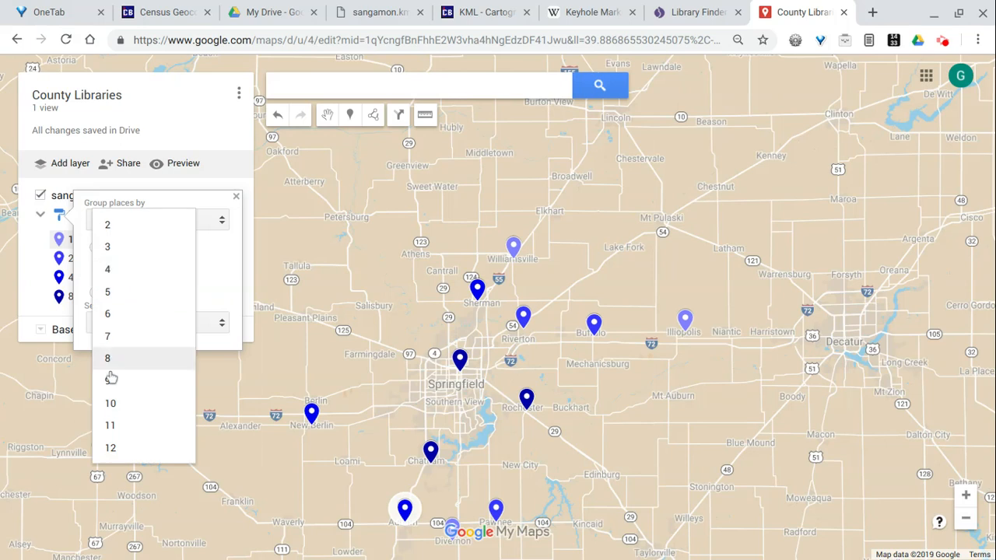
click(109, 448)
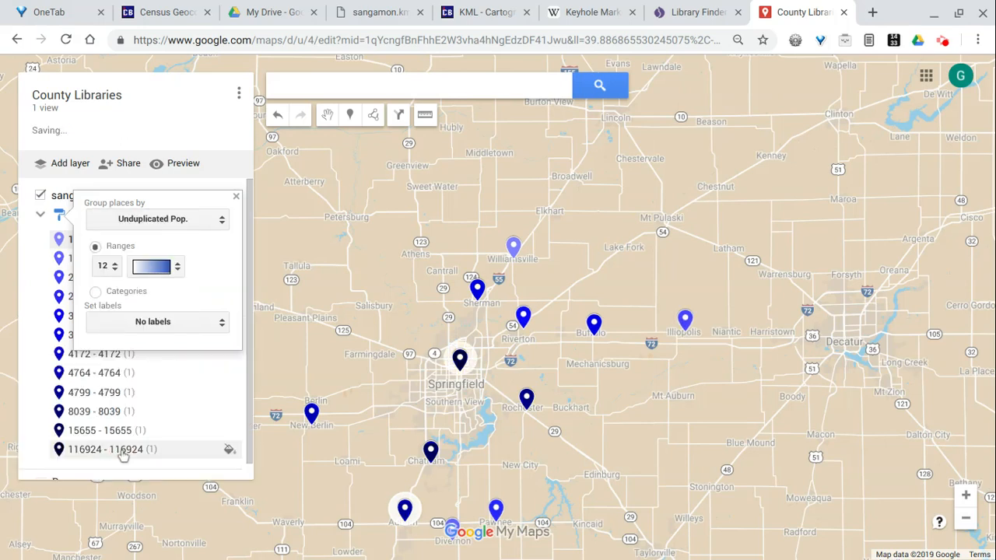
click(236, 196)
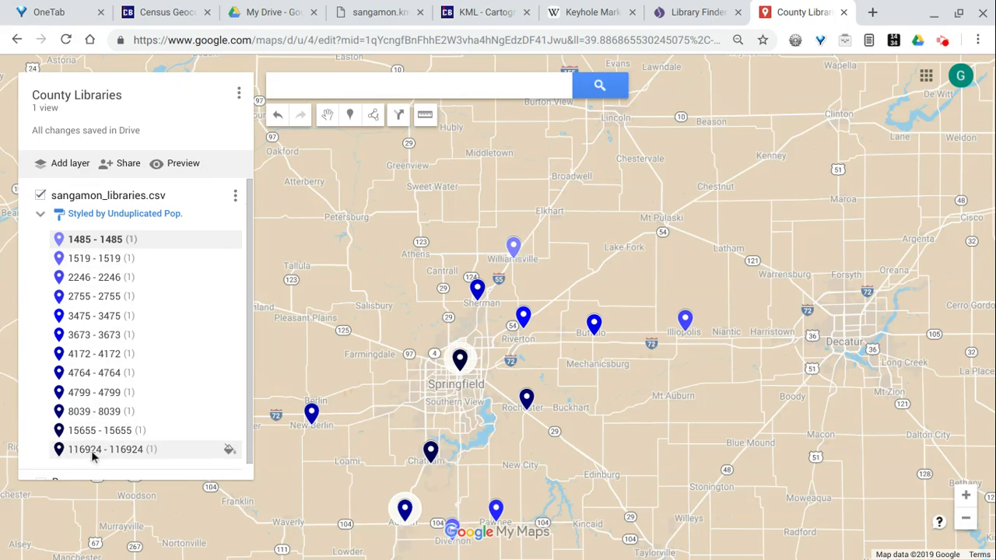
Step: Inspect the details of the libraries in the lowest and highest population ranges, then review the markers and full legend
click(78, 241)
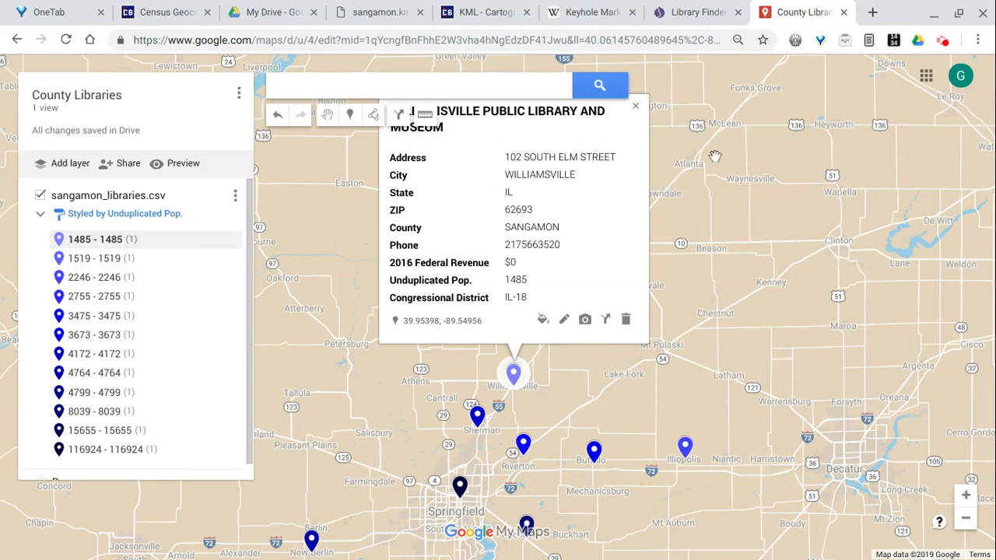
drag(765, 183, 810, 209)
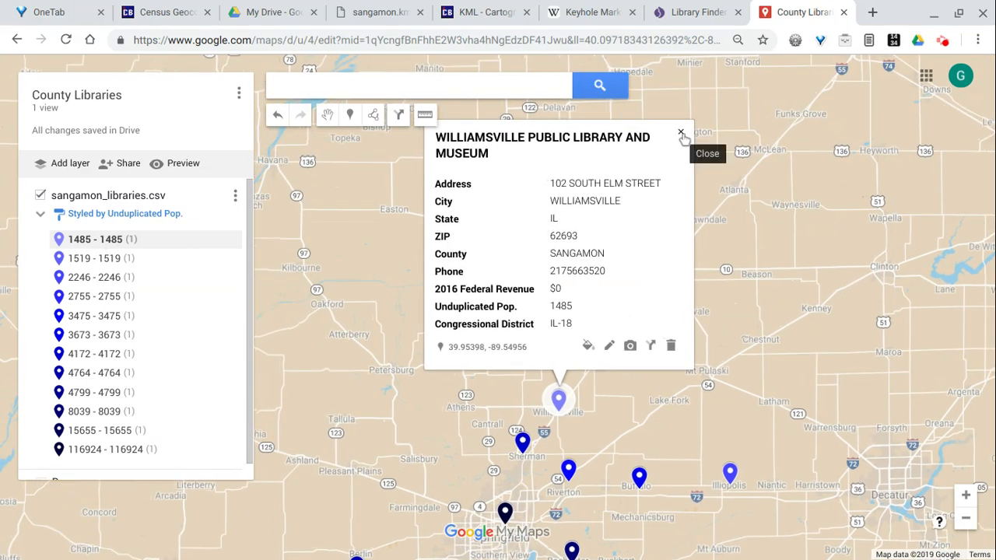
click(681, 133)
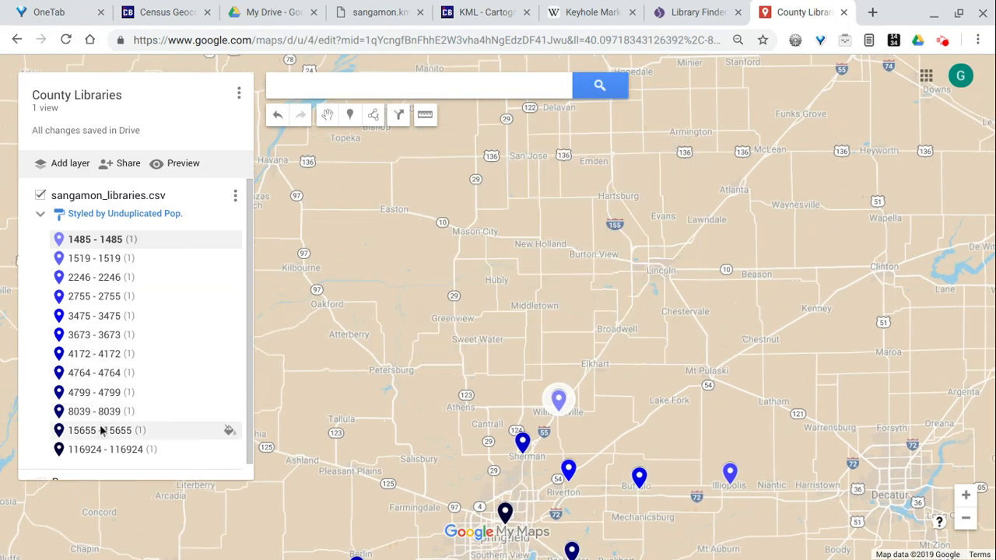
click(92, 453)
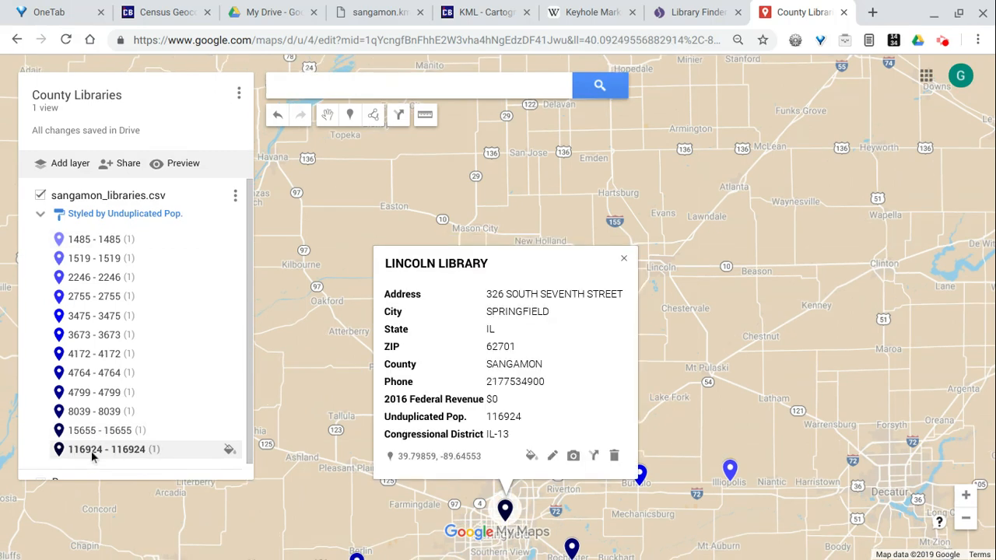
double_click(505, 420)
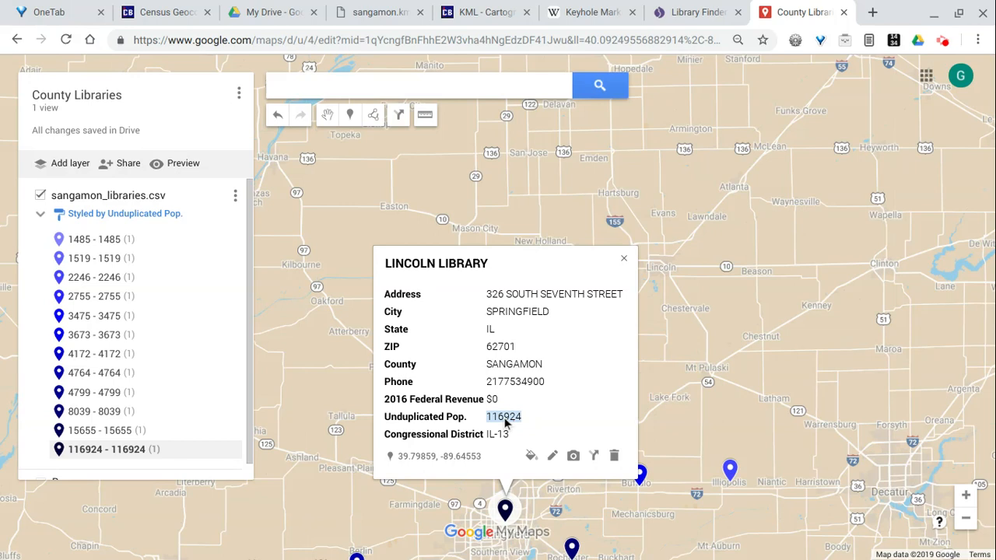
click(624, 260)
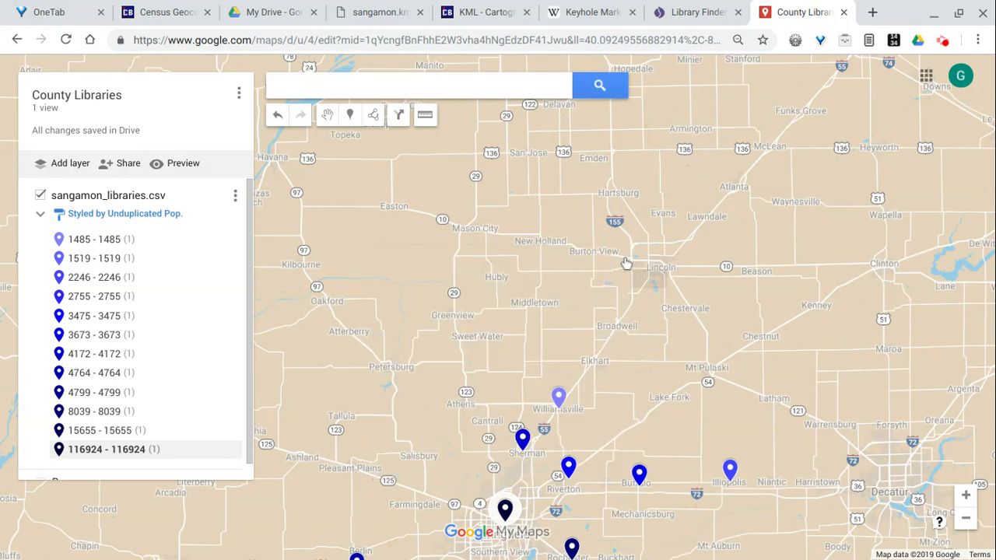
drag(359, 375, 385, 218)
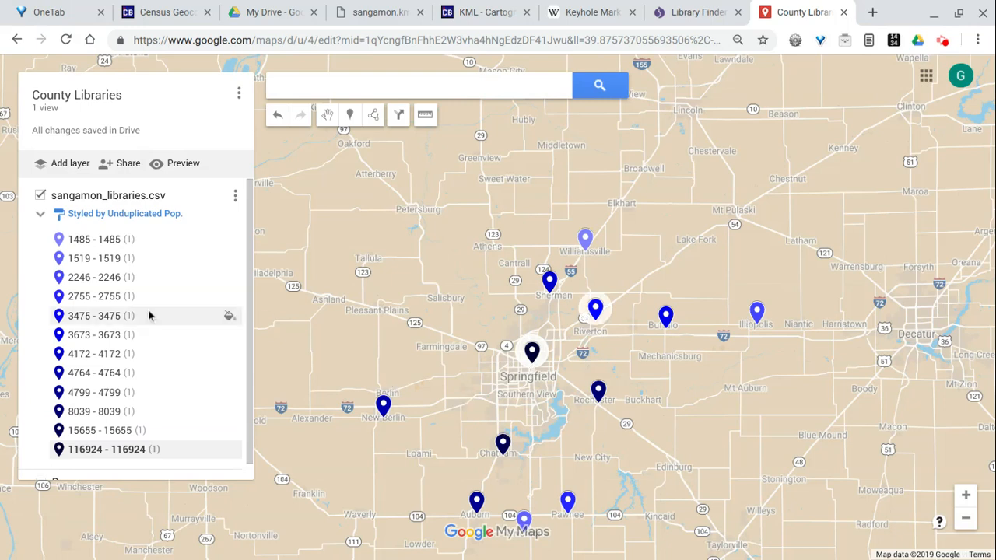
scroll(144, 314, down, 1)
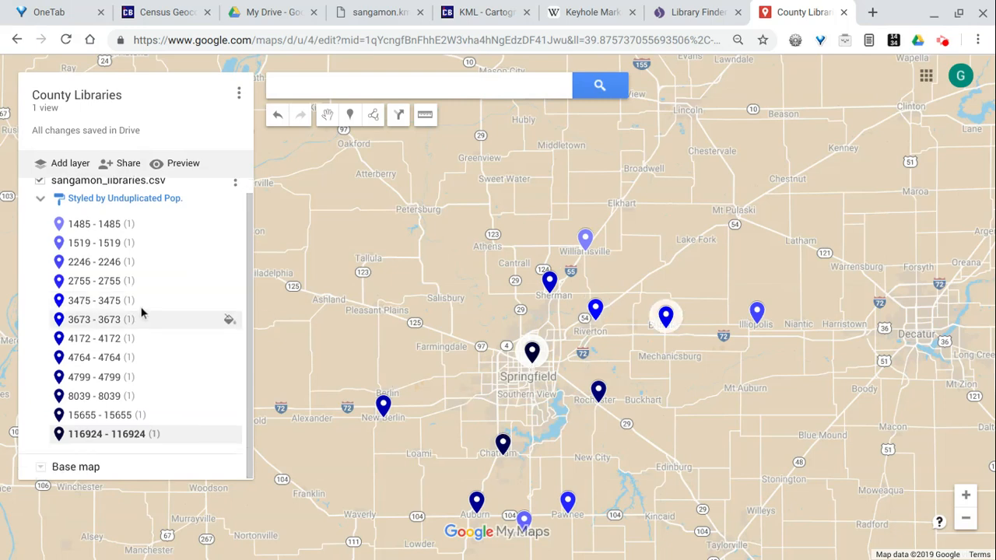
scroll(151, 247, up, 1)
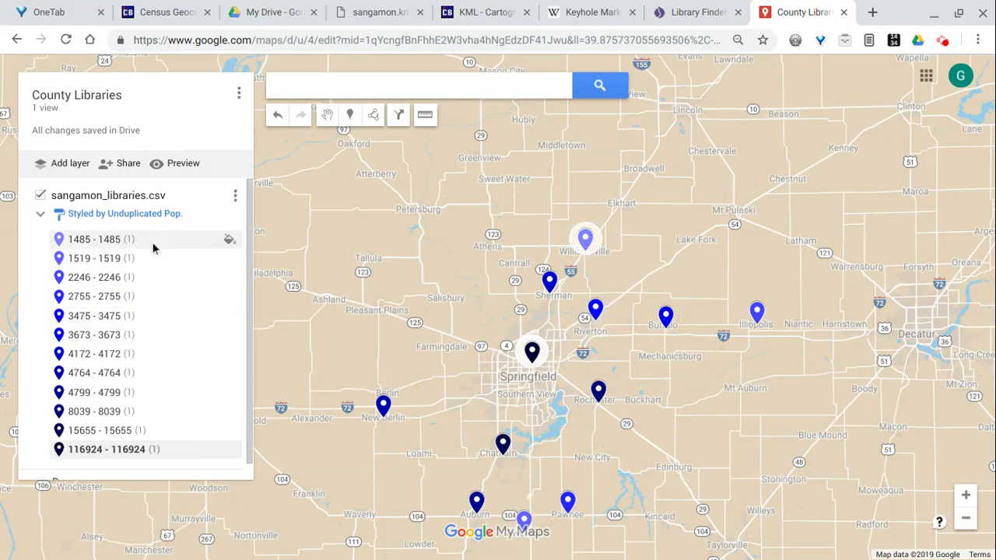
Step: Review the sangamon_libraries.csv data table through its last column, then close the table and the Auburn Public Library details
click(235, 196)
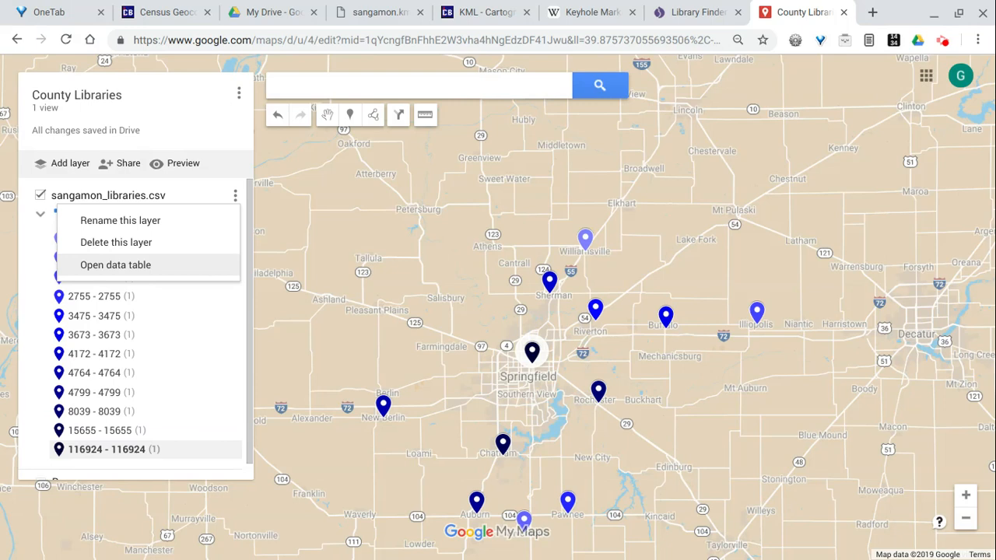
click(101, 266)
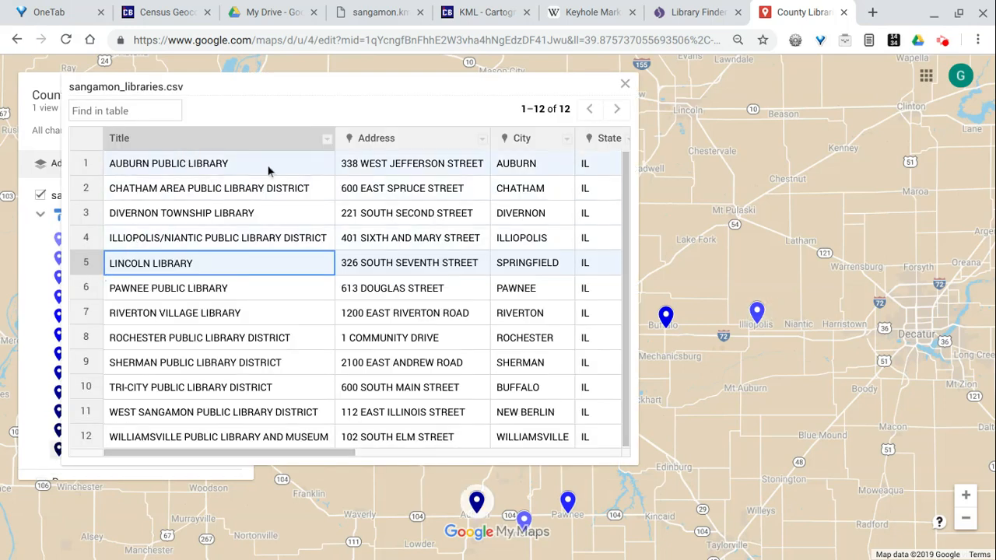
scroll(387, 191, right, 1)
scroll(387, 191, left, 1)
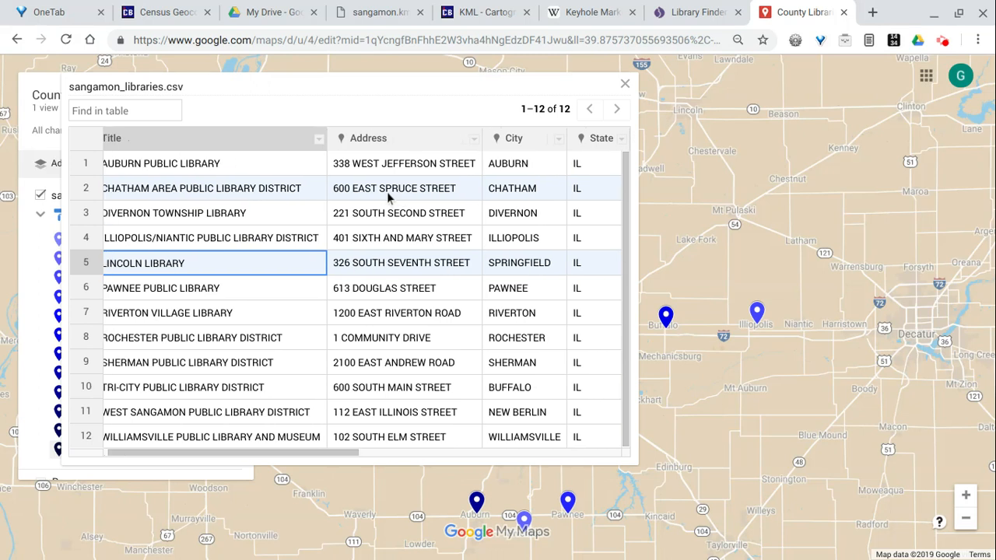
scroll(363, 292, right, 5)
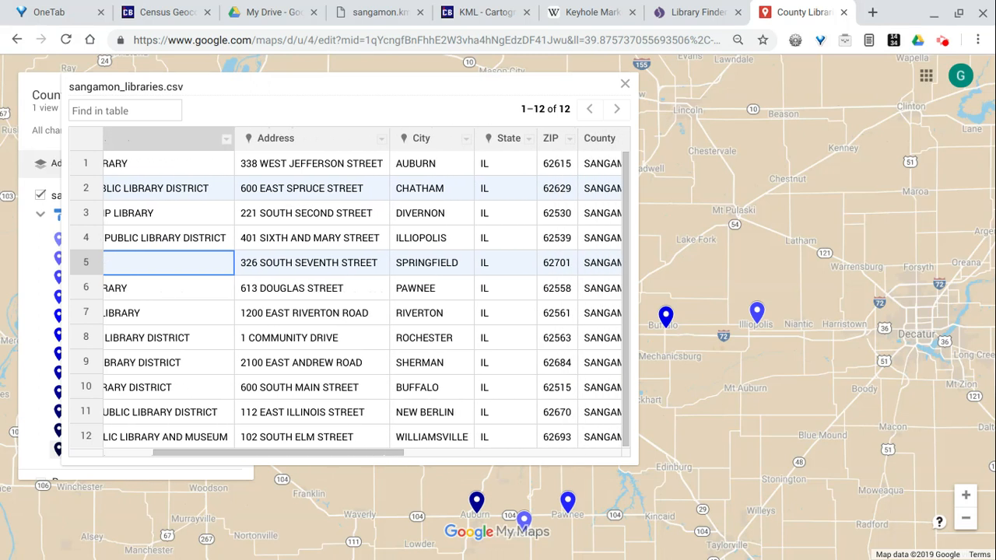
scroll(349, 295, right, 2)
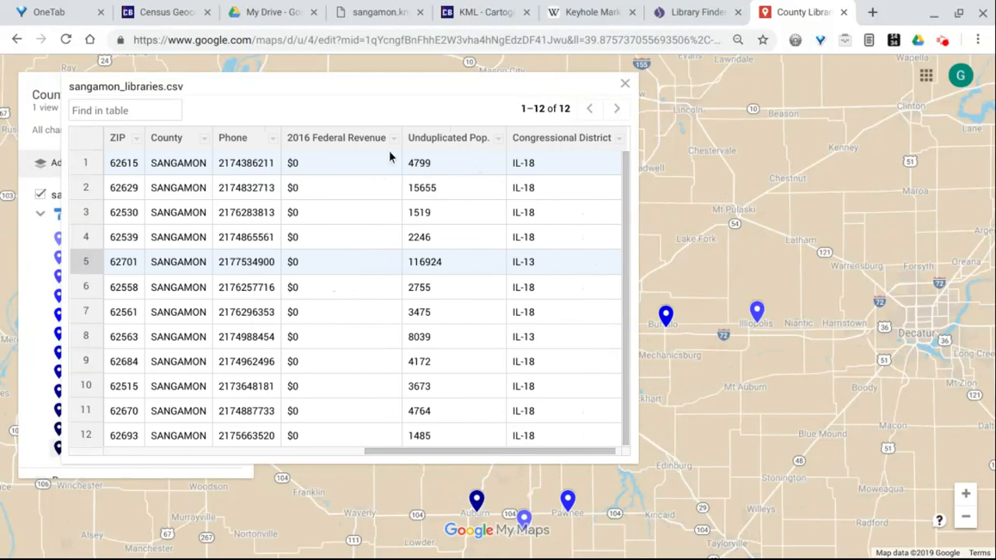
click(307, 162)
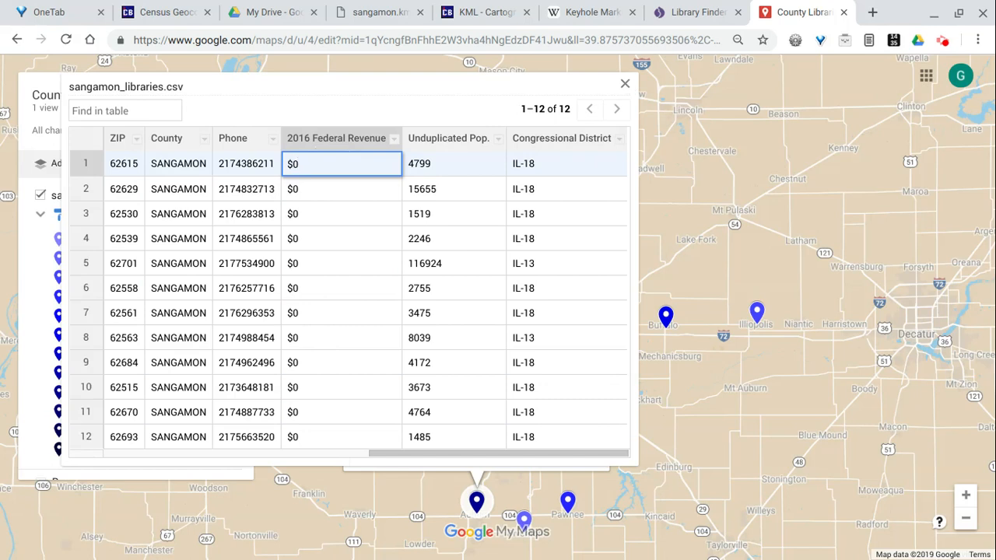
click(625, 83)
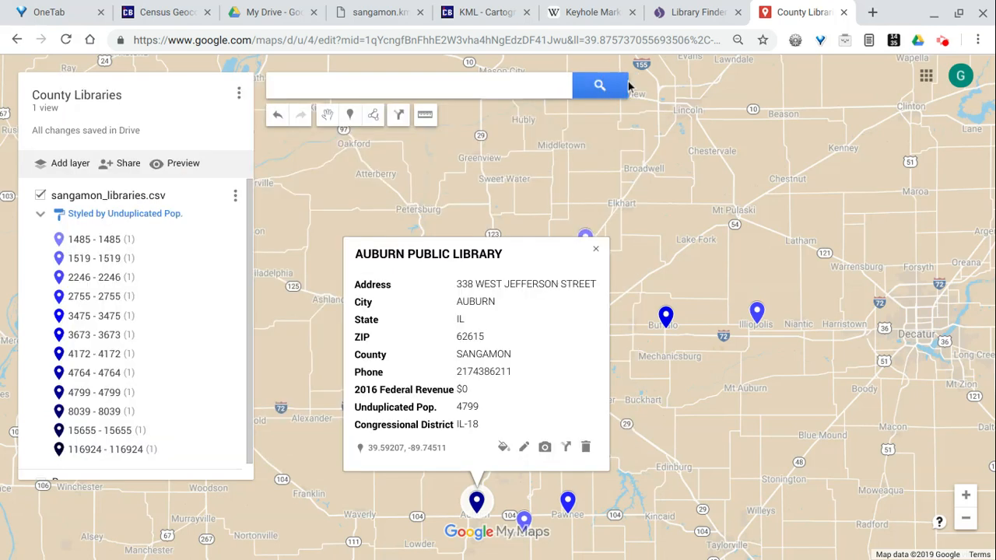
click(597, 251)
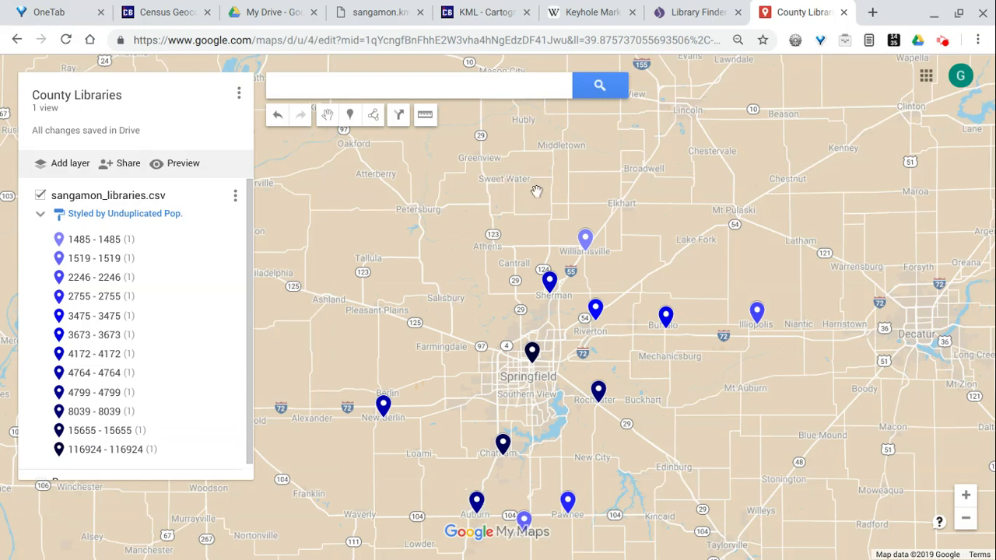
Step: Hide the sangamon_libraries.csv layer on the map and show it again
drag(467, 276, 601, 110)
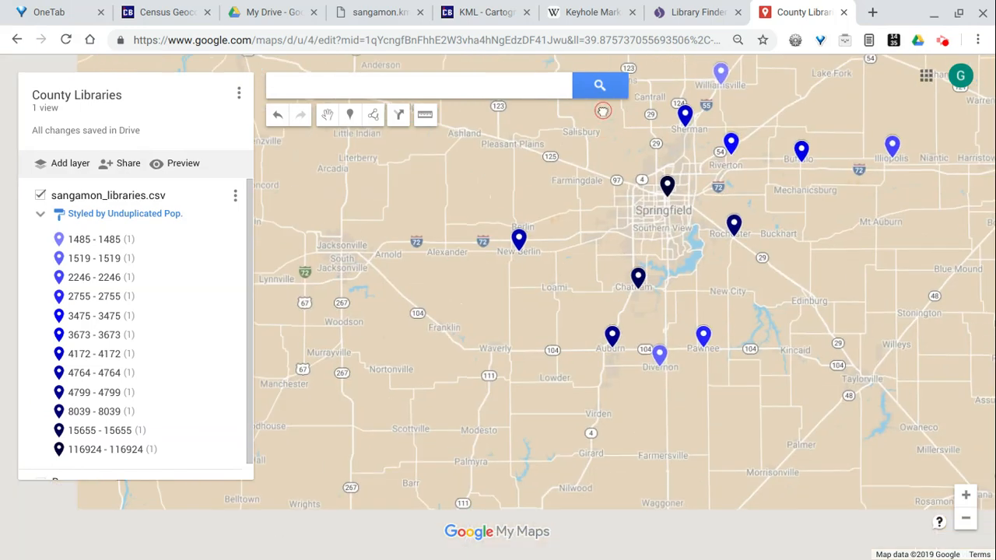
drag(397, 253, 372, 296)
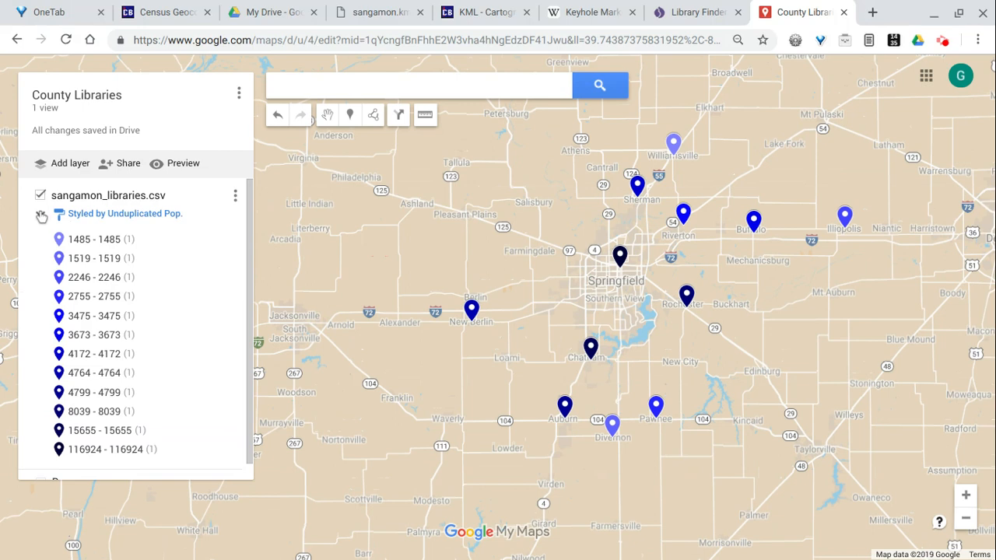
scroll(100, 393, down, 1)
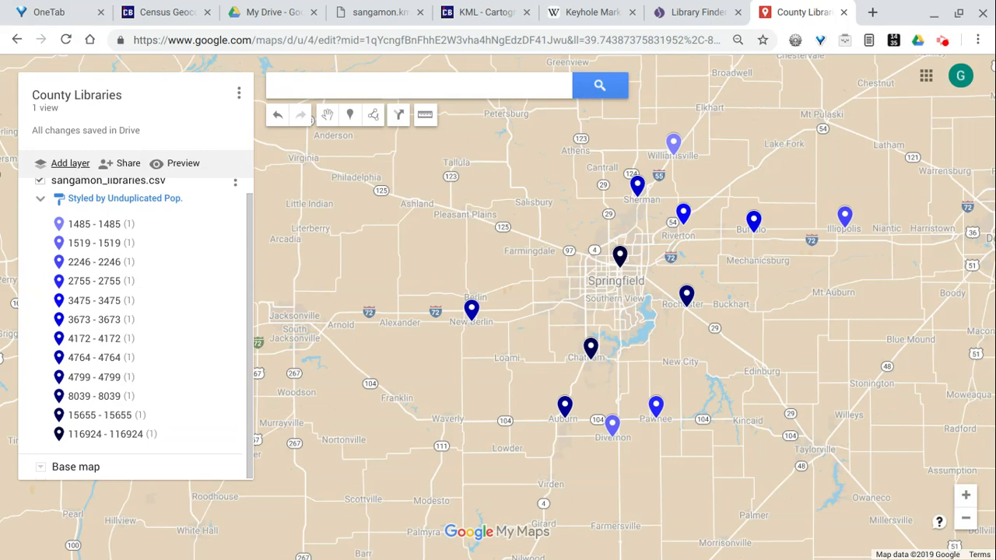
click(39, 181)
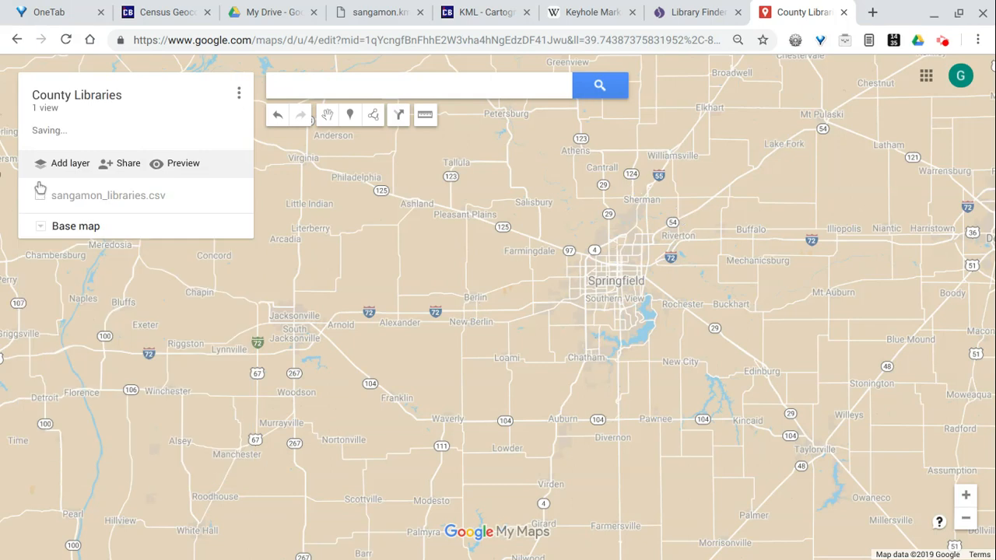
click(39, 196)
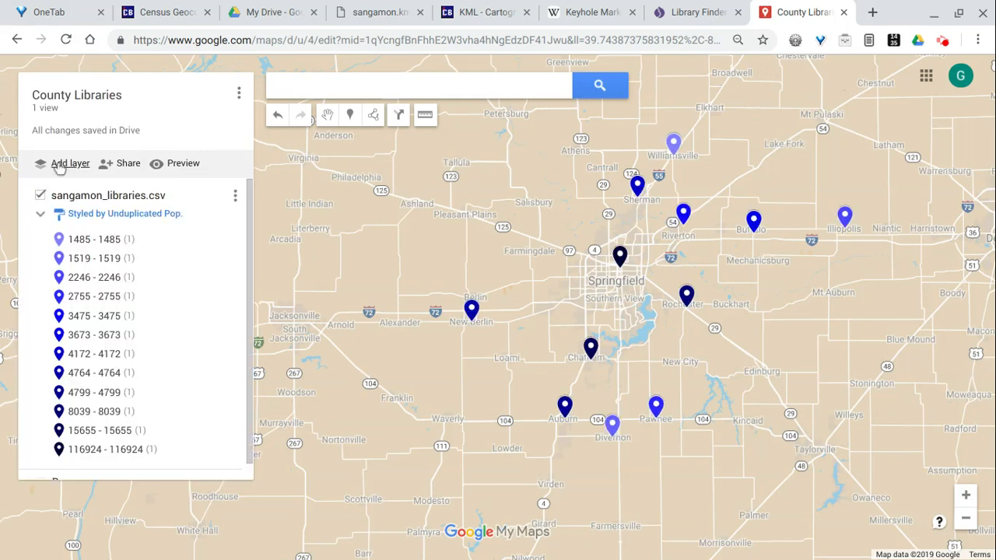
Step: Add a new layer, open its file import, select sangamon.kml in the map_stuff folder, and cancel the file picker
click(59, 165)
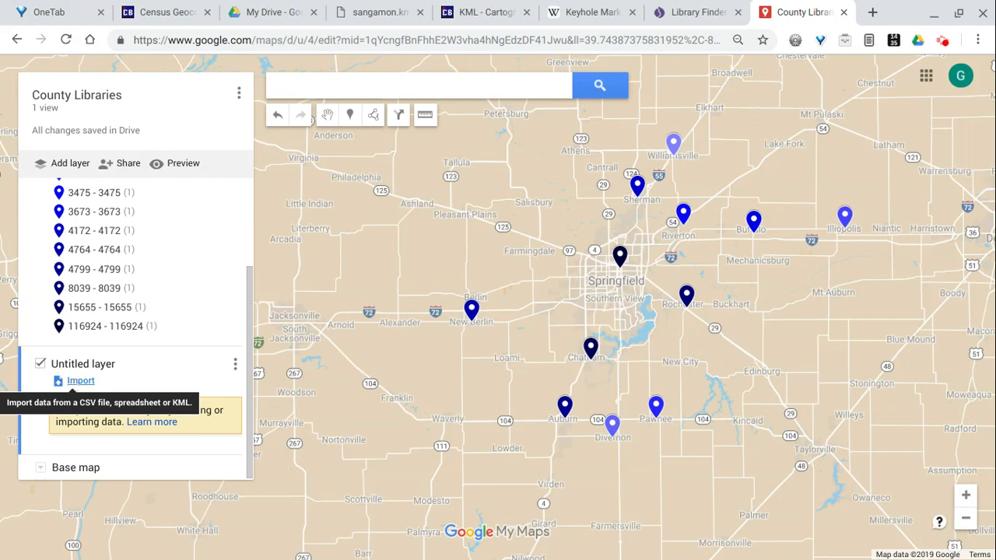
click(74, 381)
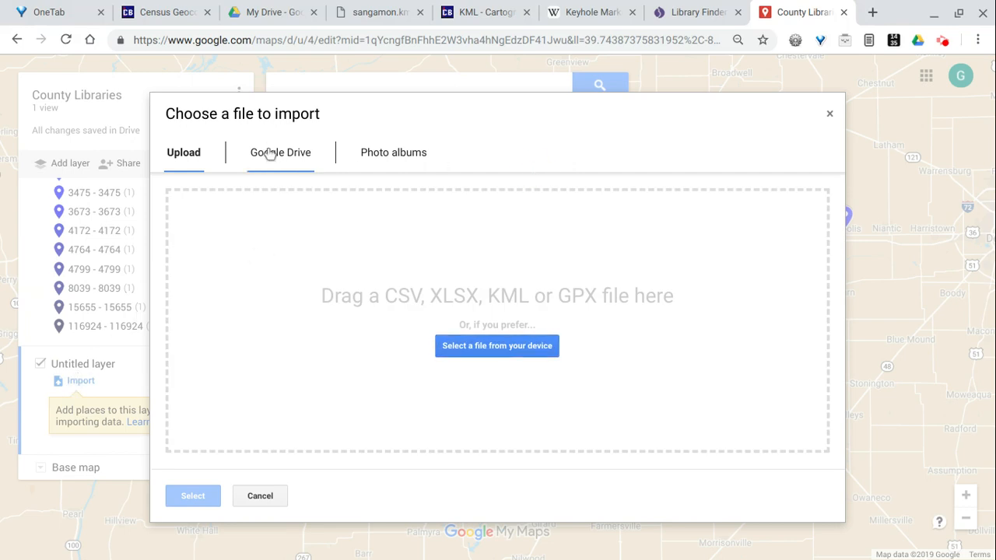
click(502, 347)
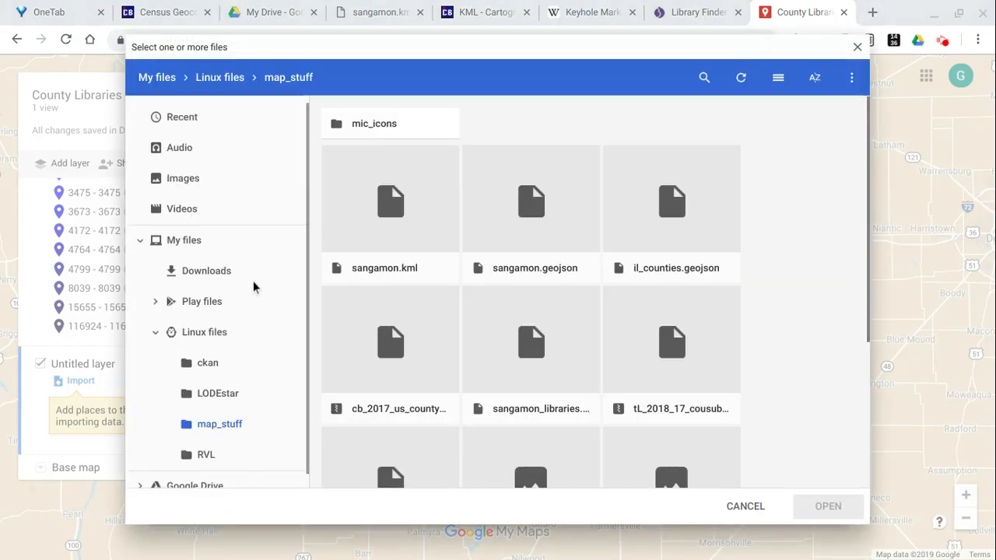
click(393, 206)
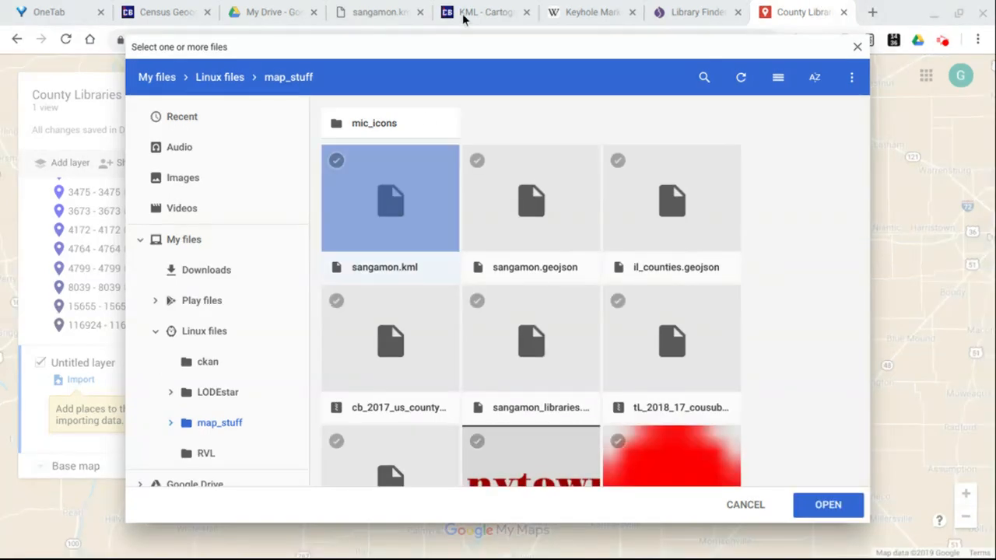
click(761, 508)
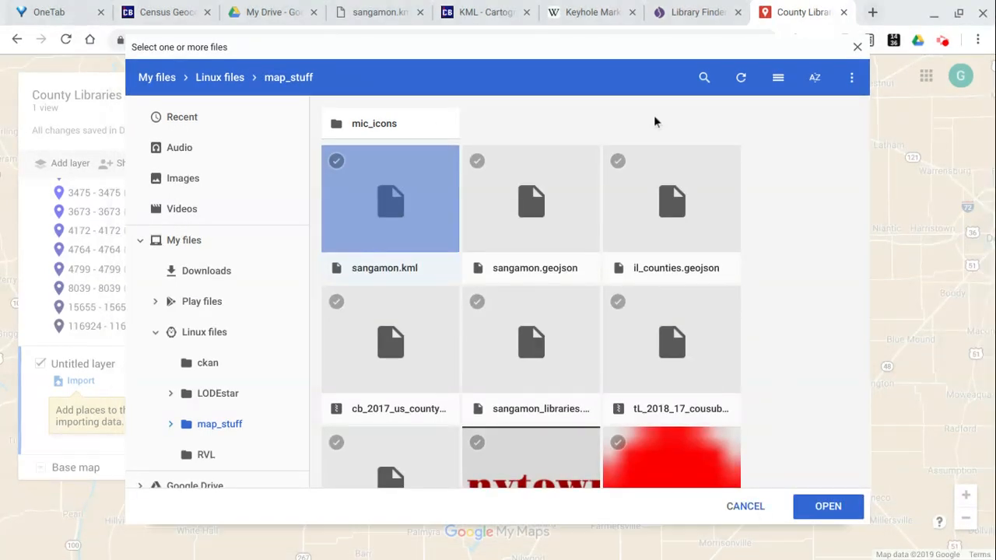
Step: Switch to the Wikipedia article on Keyhole Markup Language, highlight its title, and close the article
click(588, 17)
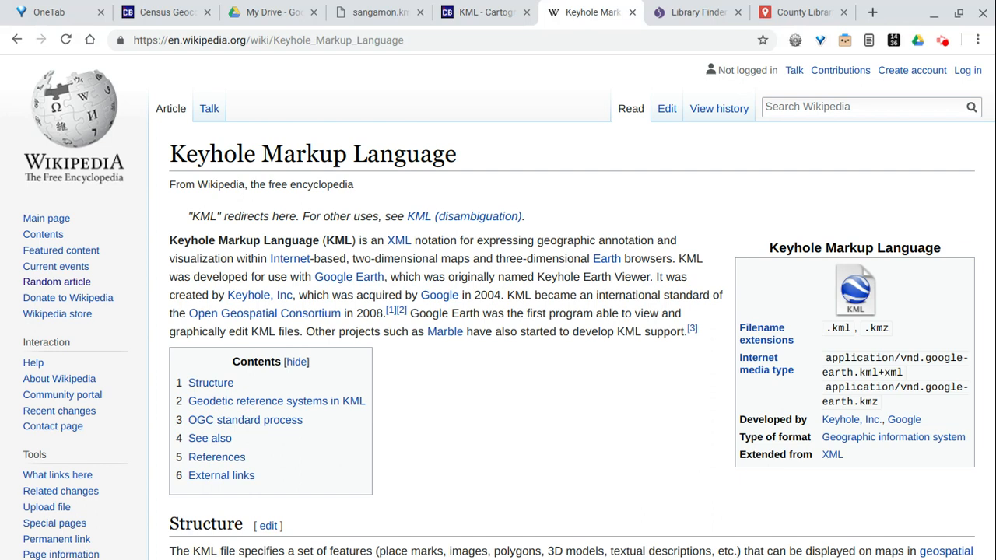
triple_click(283, 153)
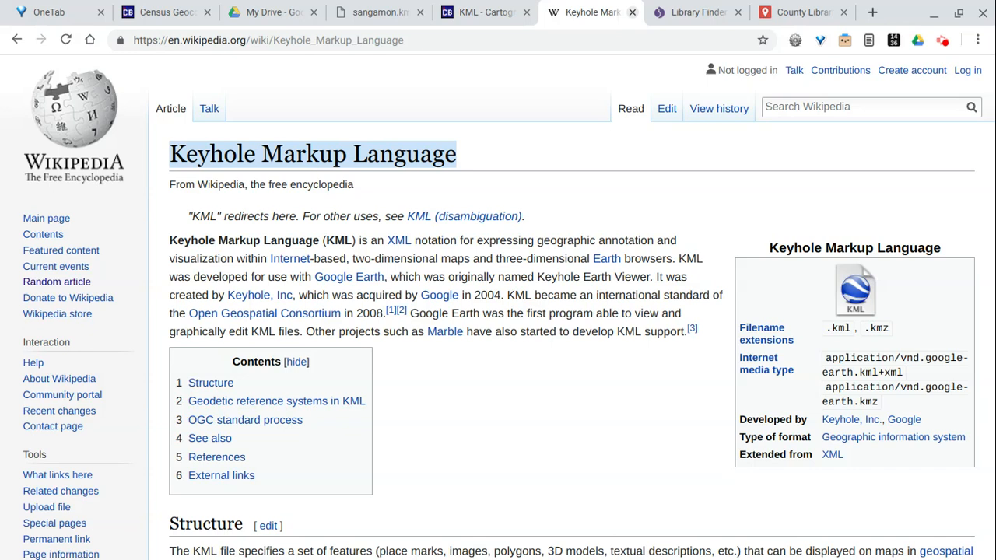
click(632, 13)
Step: Review the Census Bureau's KML - Cartographic Boundary Files page, including its nation-based download files
click(469, 16)
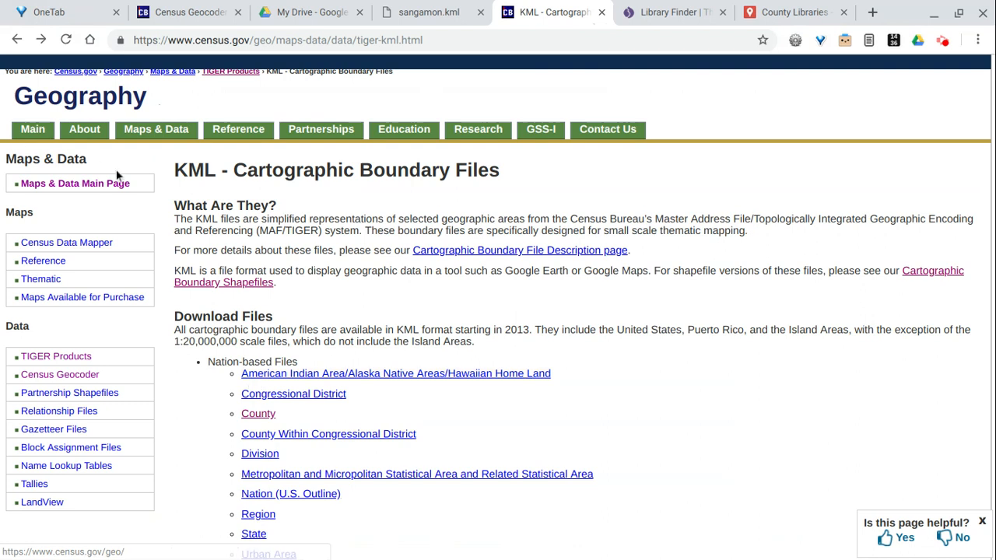
scroll(129, 178, up, 1)
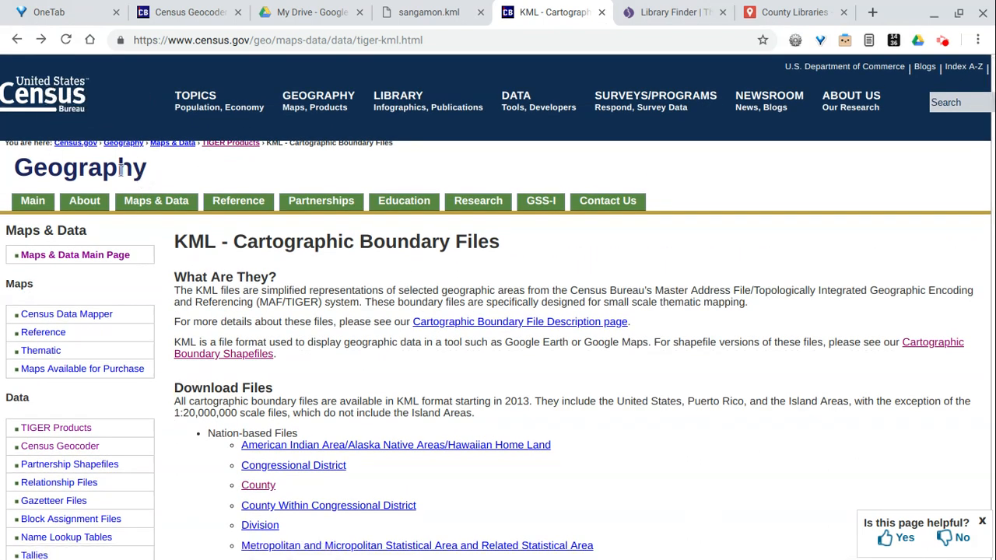
scroll(510, 323, down, 1)
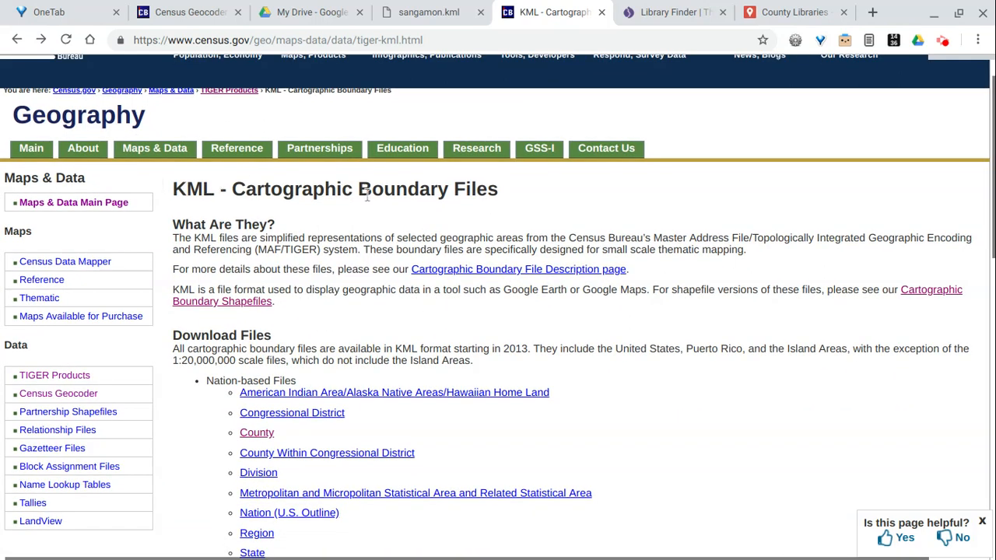
Step: Review the nation-based and state-based KML download files on the Census Bureau page, then close the page
scroll(501, 252, down, 2)
scroll(501, 252, down, 2)
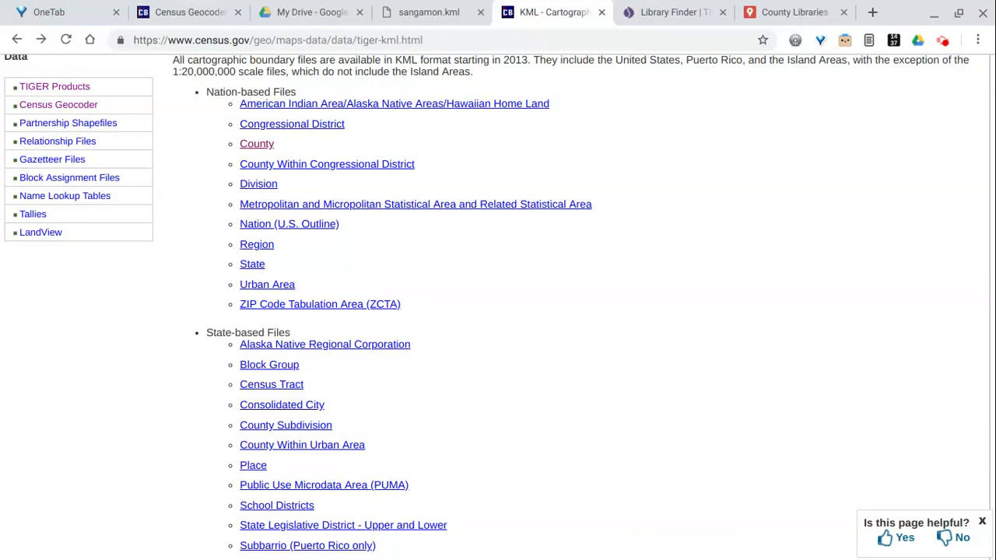
click(255, 250)
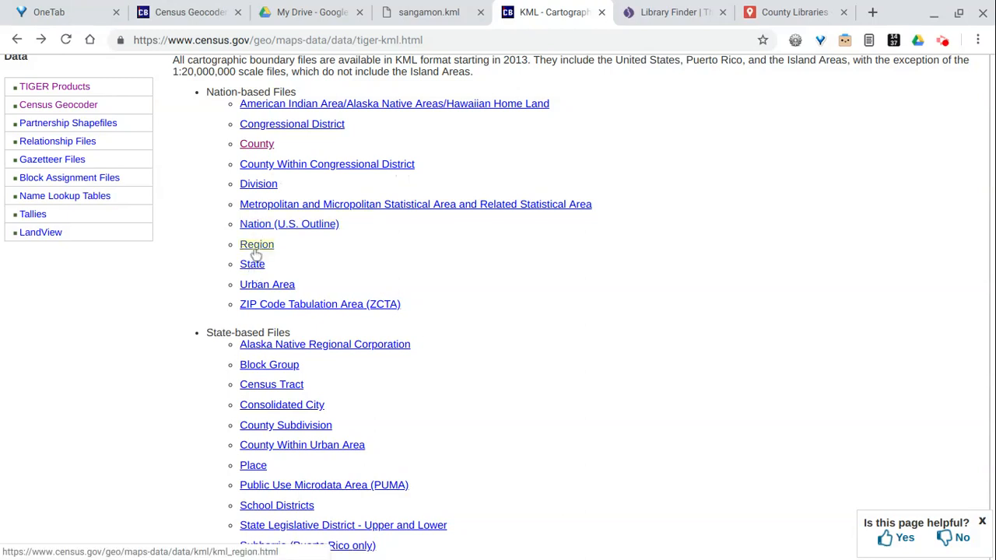
click(266, 126)
scroll(478, 380, down, 3)
scroll(478, 381, down, 1)
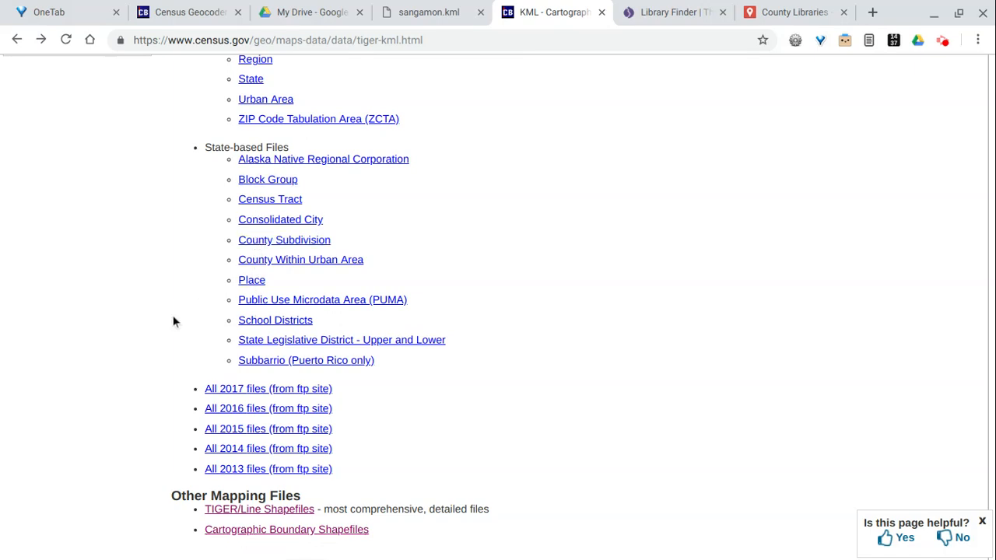
scroll(173, 321, up, 4)
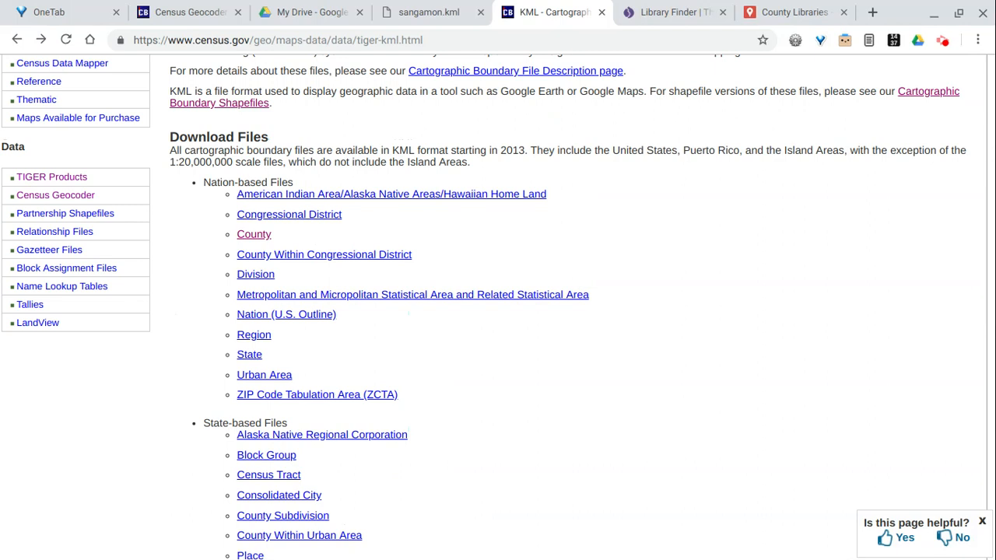
click(601, 14)
Step: Examine the raw contents of sangamon.kml, including the county name value and the boundary coordinates, then close the file
click(409, 14)
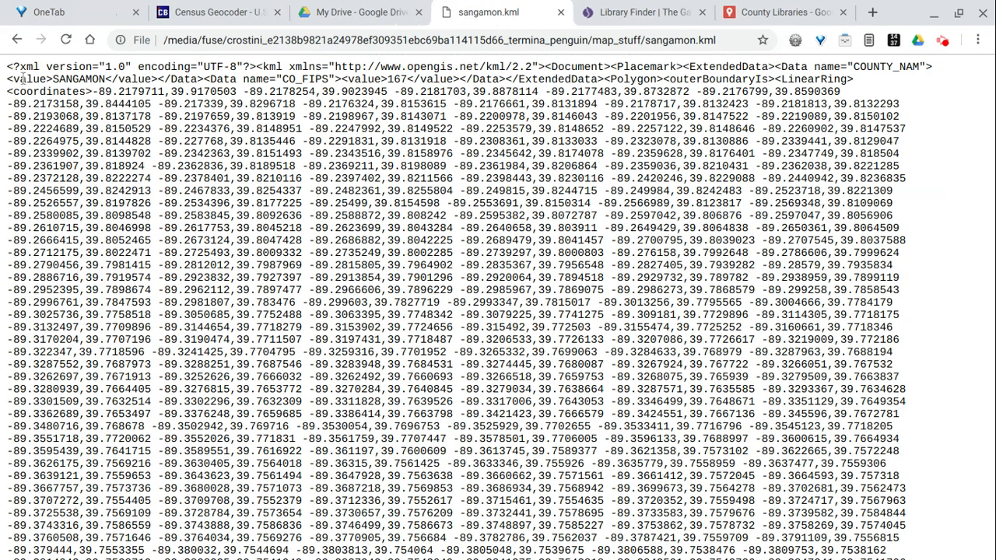
double_click(79, 77)
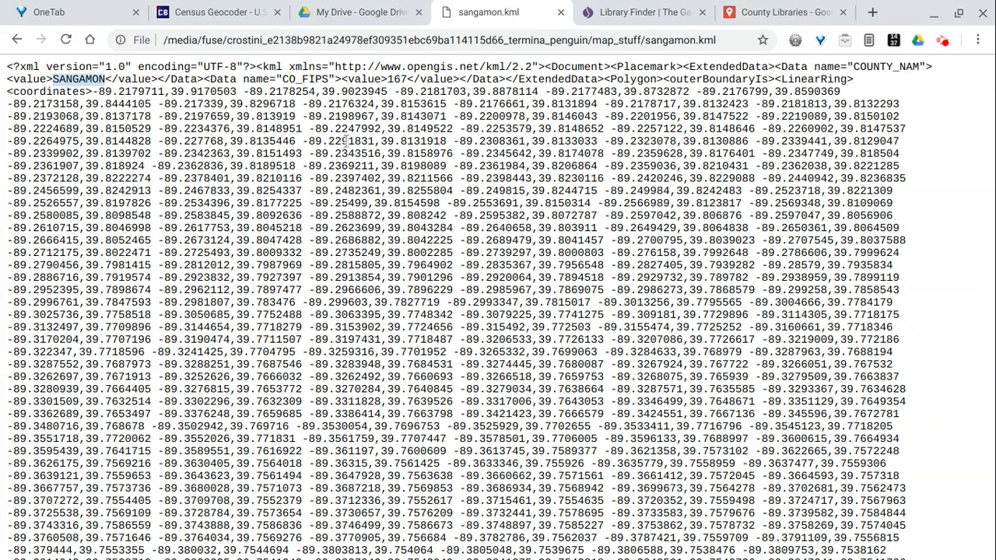
scroll(537, 359, down, 3)
scroll(537, 358, down, 3)
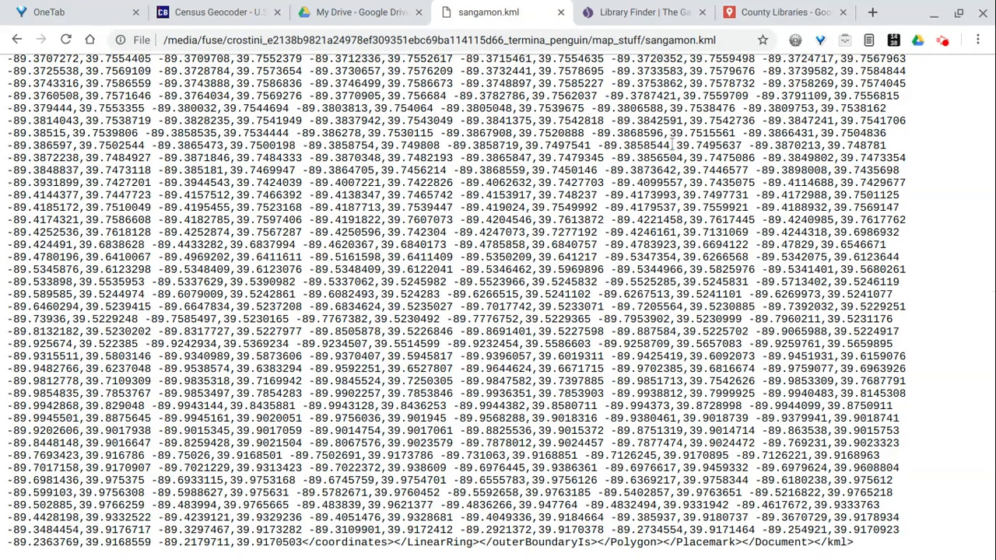
scroll(498, 101, up, 5)
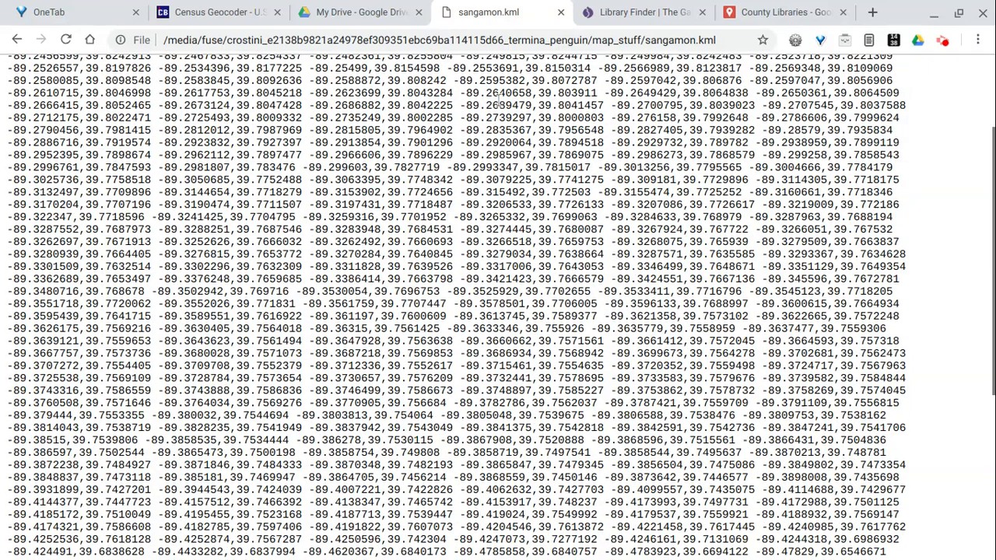
click(559, 13)
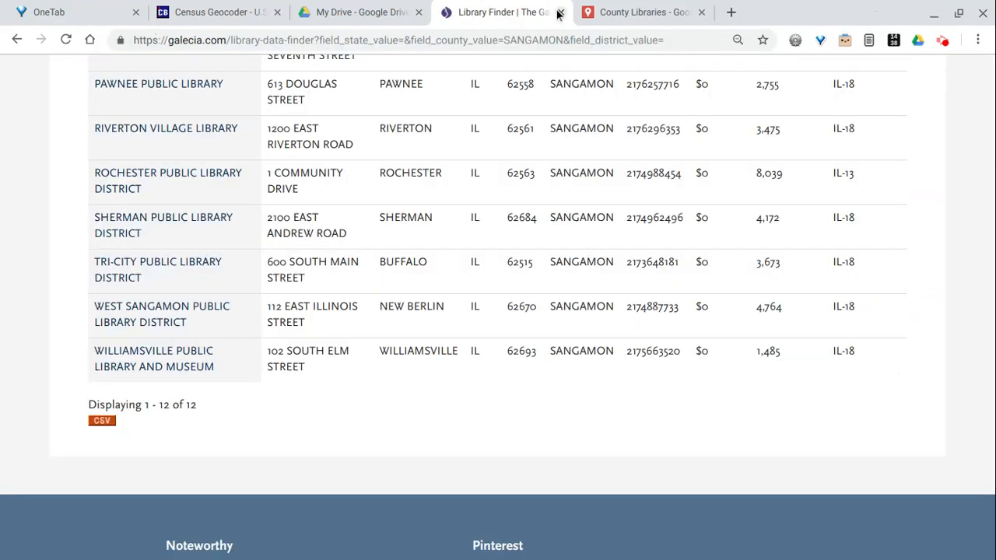
Step: Switch to the County Libraries map and import sangamon.kml from the map_stuff folder into the untitled layer
click(642, 11)
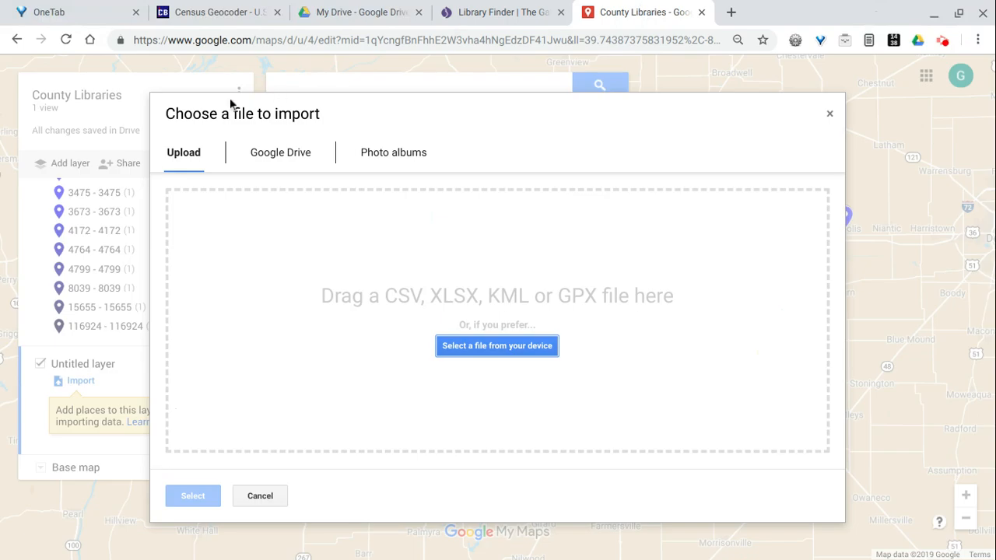
click(489, 346)
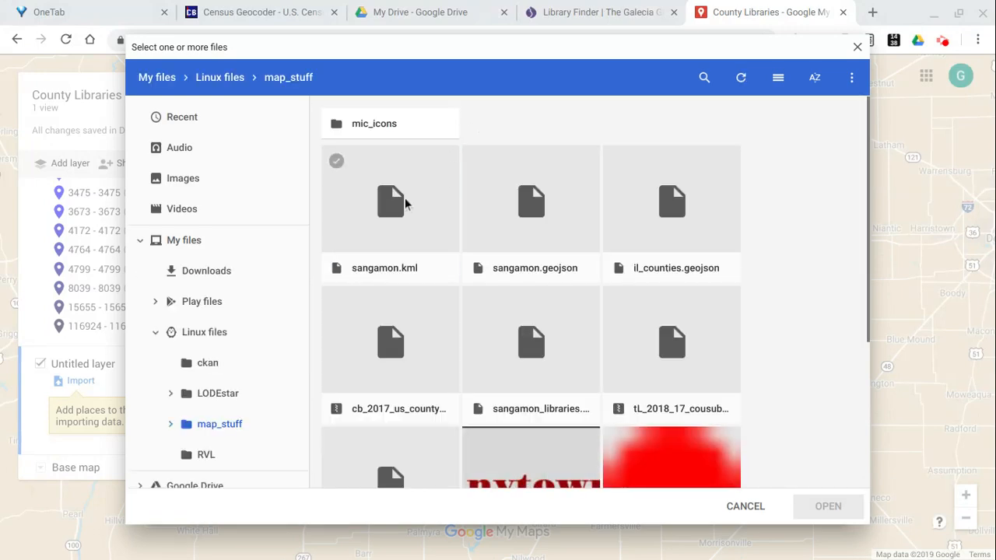
click(405, 203)
double_click(404, 202)
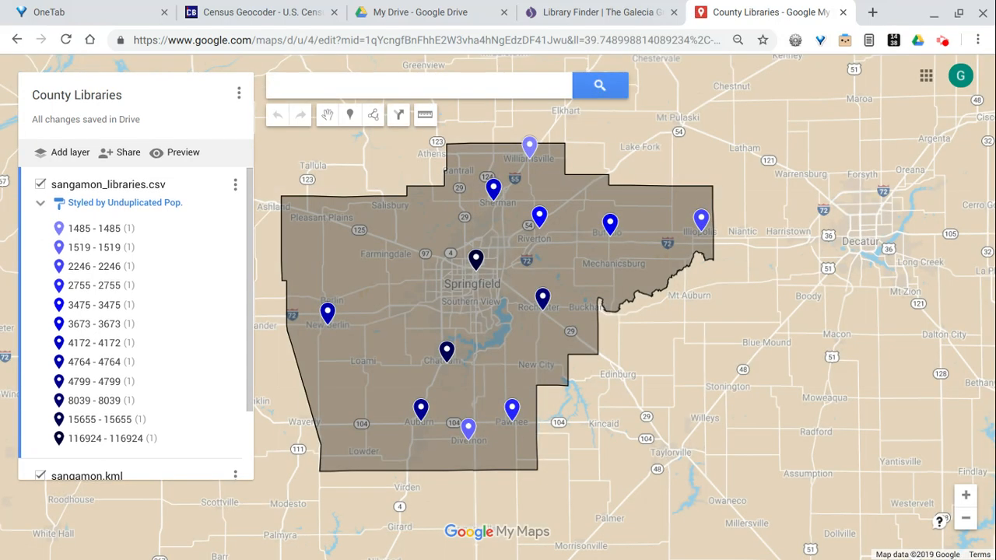
Step: View the grouping options for the sangamon.kml layer and open the county polygon's details on the map
scroll(136, 324, down, 2)
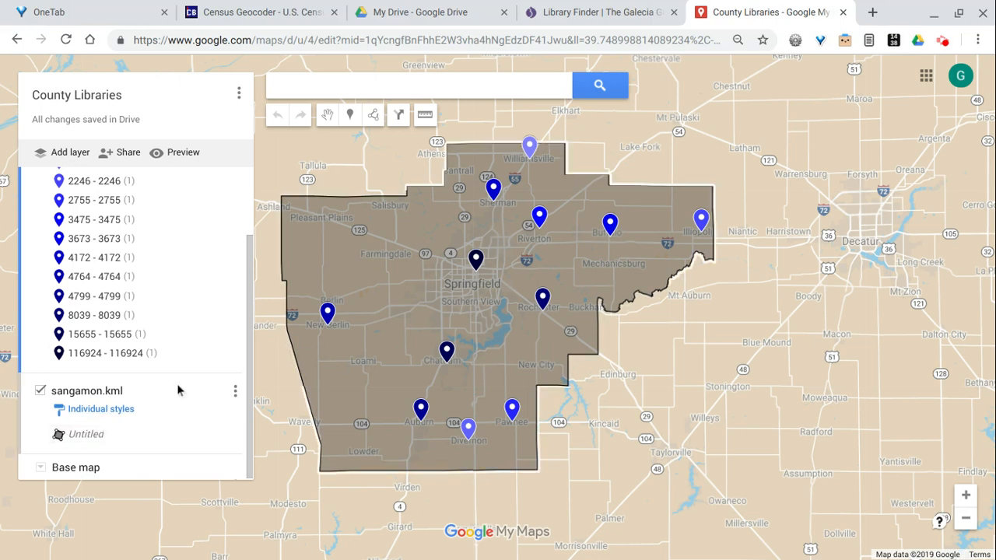
click(101, 413)
click(159, 419)
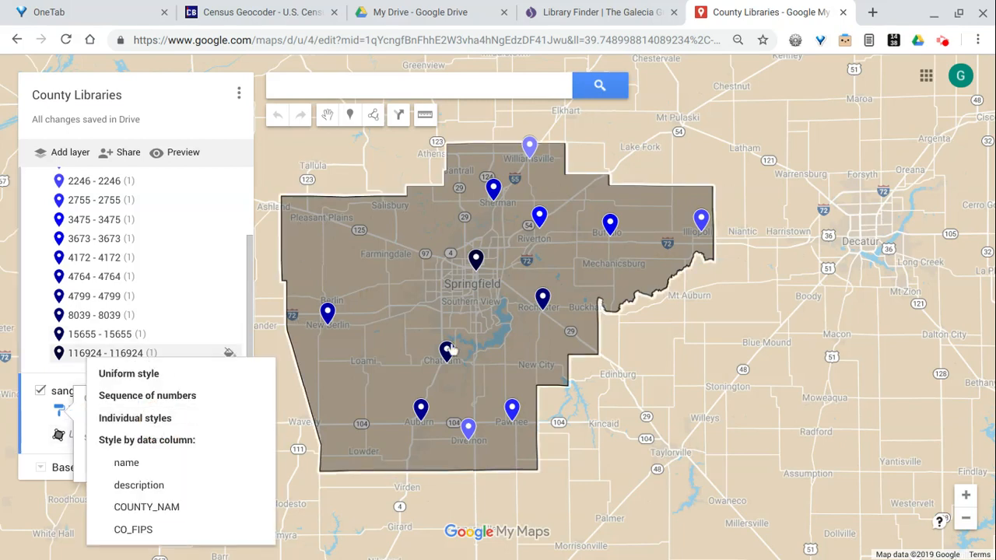
click(399, 344)
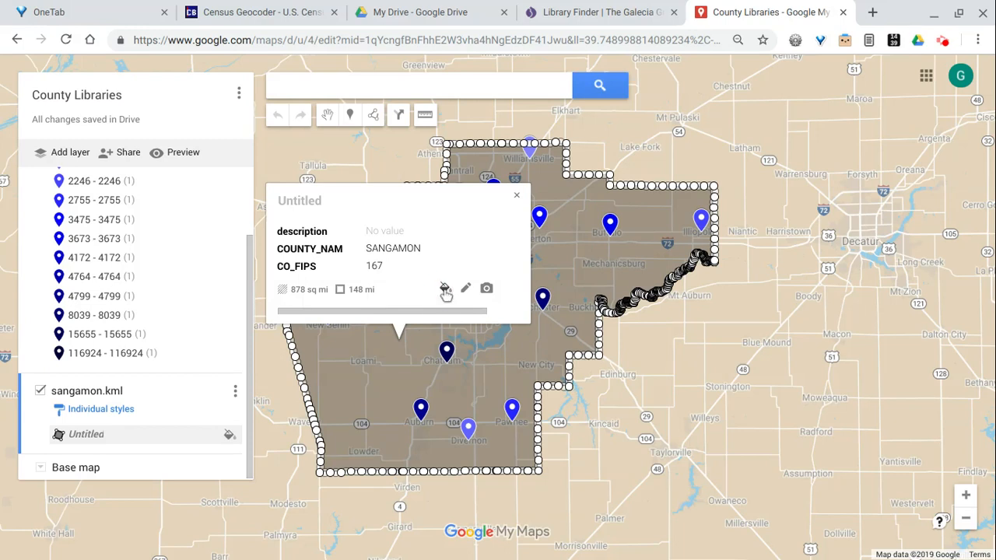
Step: Slightly reduce the county polygon's border width and color the polygon blue, RGB (2, 136, 209)
click(229, 435)
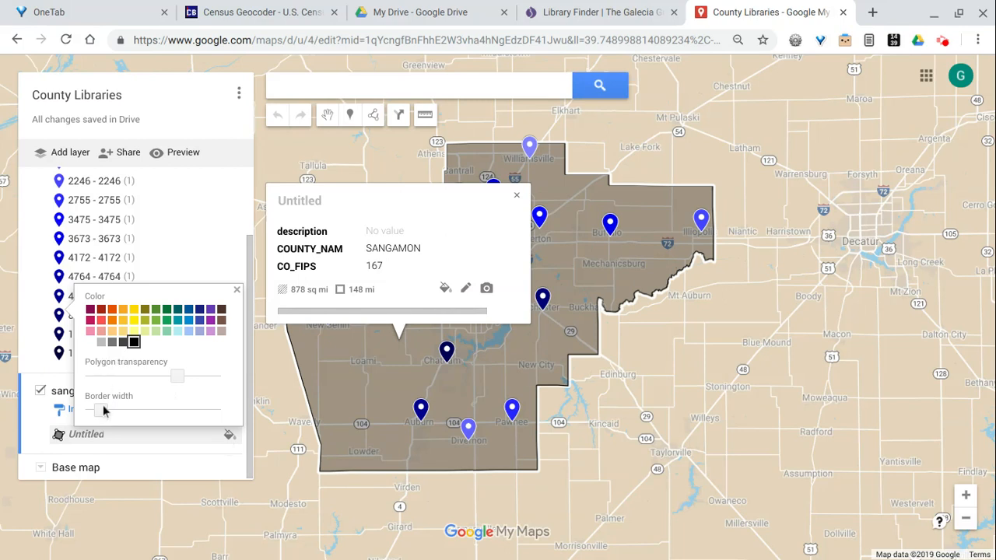
mouse_move(104, 416)
mouse_down()
mouse_move(193, 414)
mouse_move(100, 410)
mouse_up()
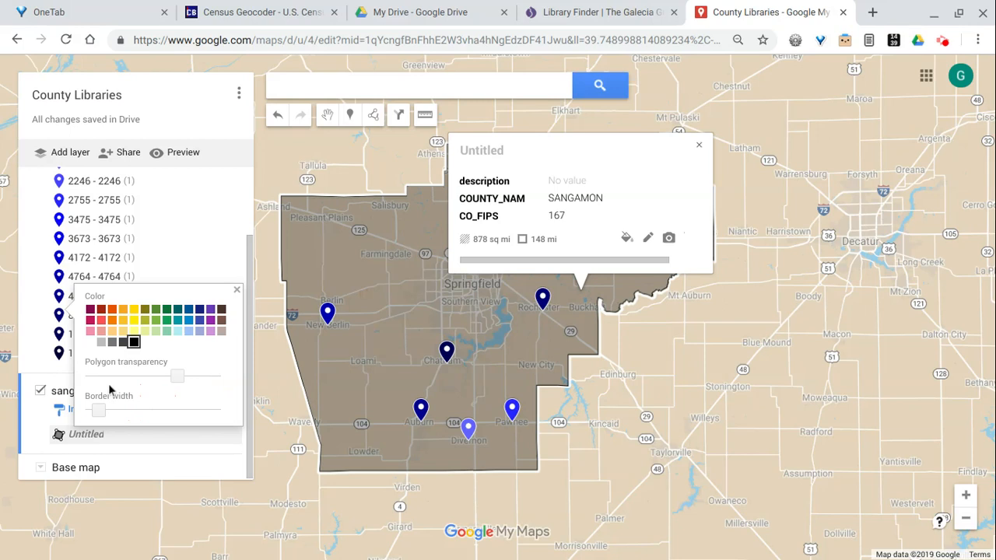
mouse_move(177, 377)
mouse_down()
mouse_move(122, 378)
mouse_move(201, 378)
mouse_move(176, 379)
mouse_up()
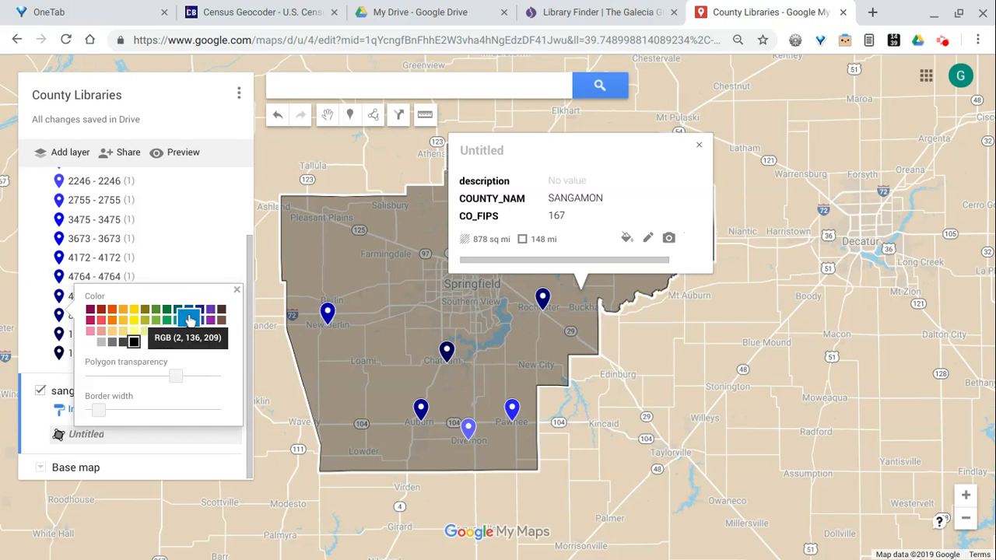
click(189, 319)
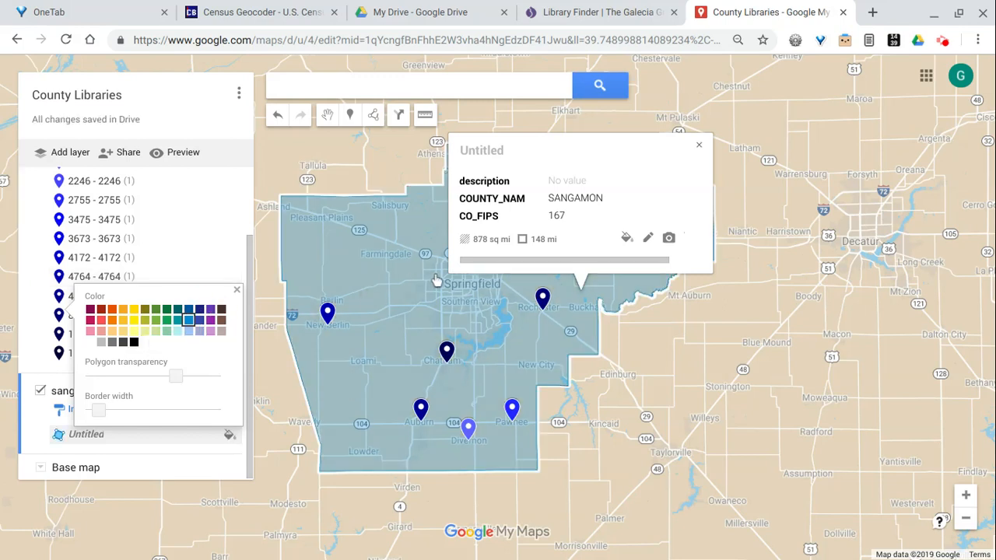
Step: Recolor the county polygon yellow, increase its transparency, and close its style settings and details
click(134, 320)
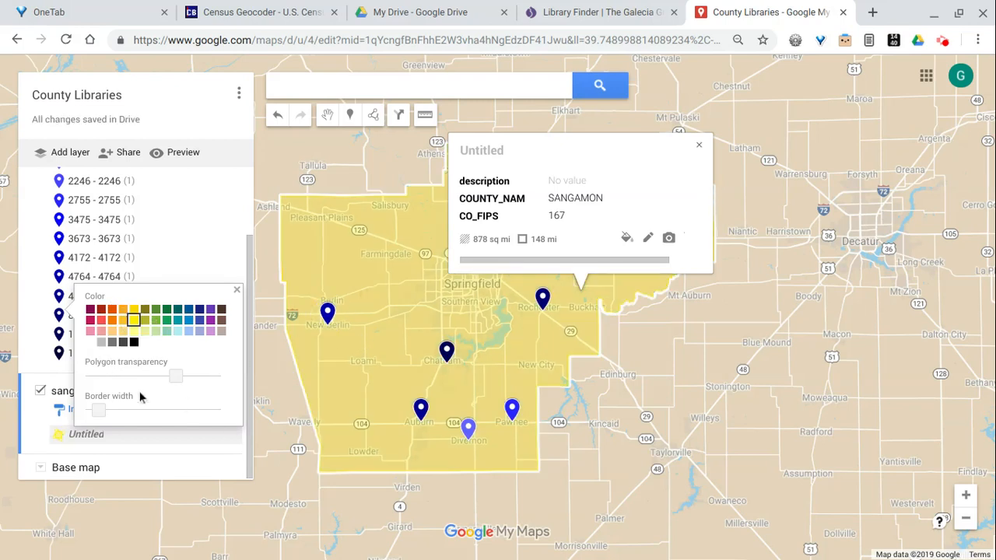
drag(176, 376, 200, 379)
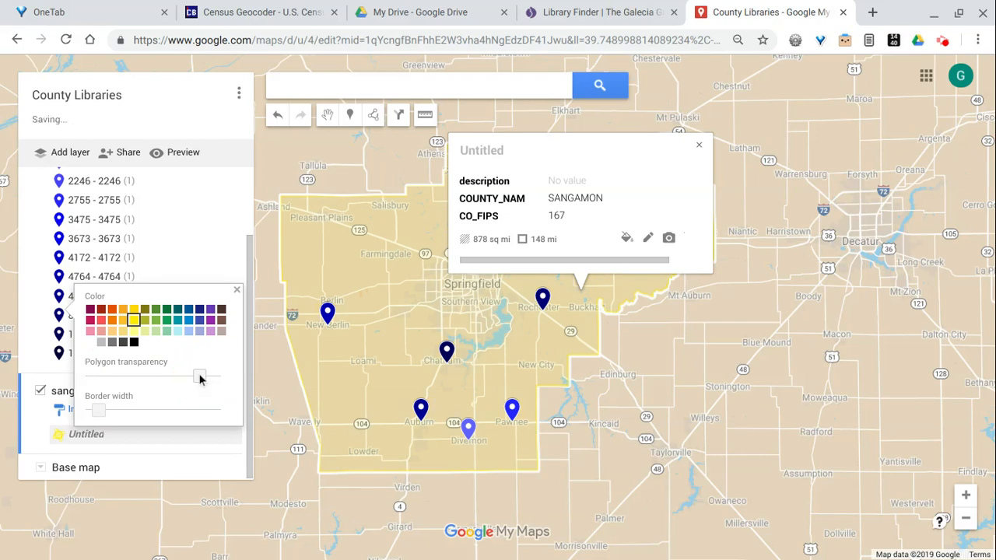
click(236, 290)
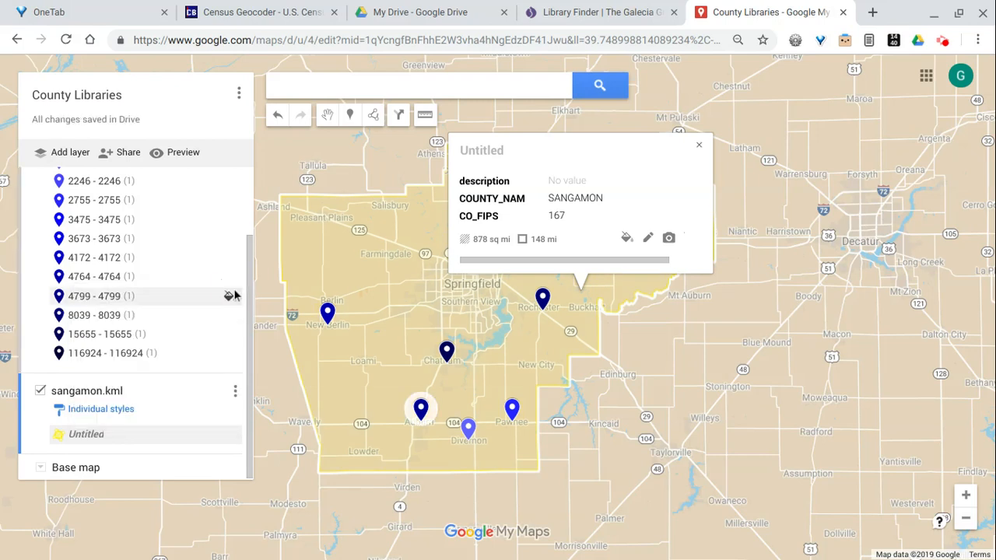
click(699, 147)
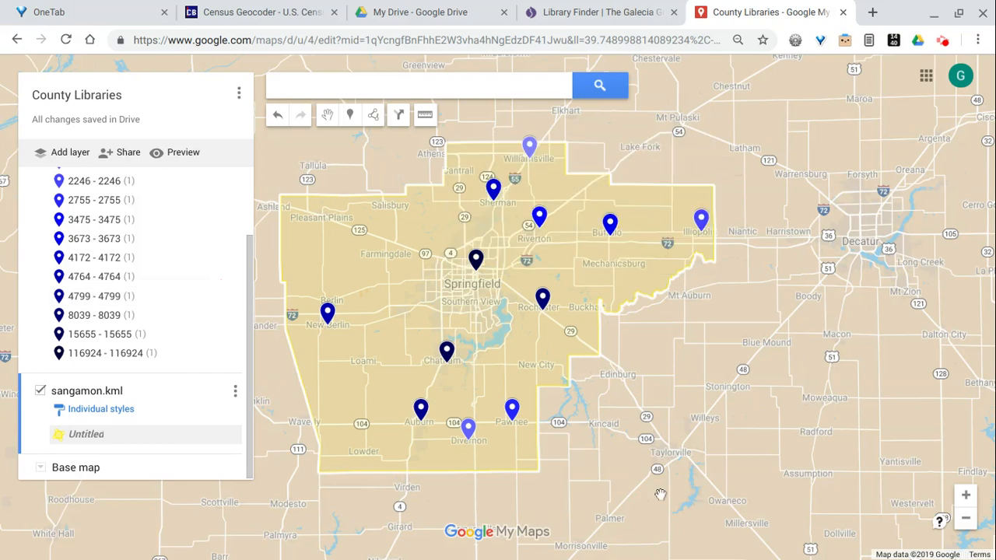
Step: Label the library markers in the sangamon_libraries.csv layer by Title
drag(628, 376, 718, 372)
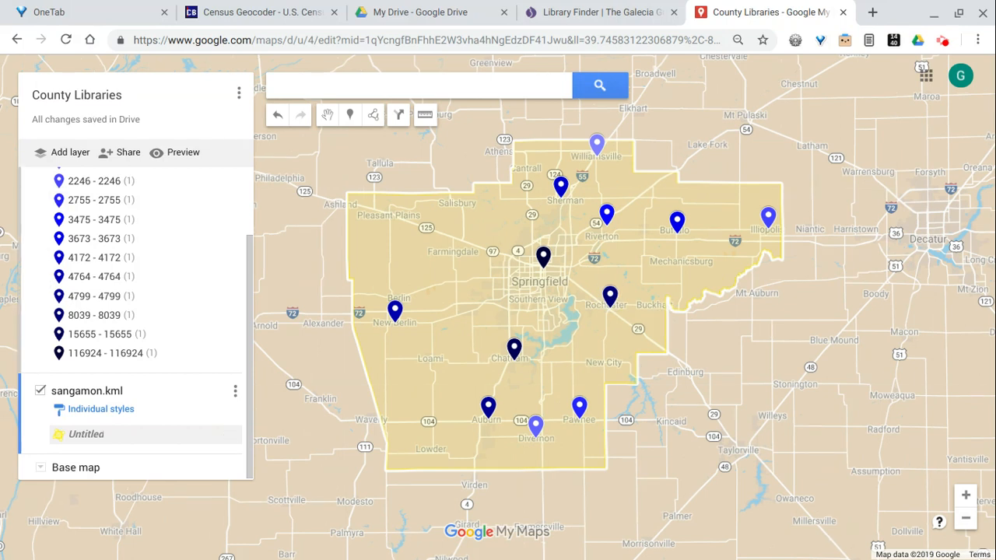
scroll(133, 311, up, 2)
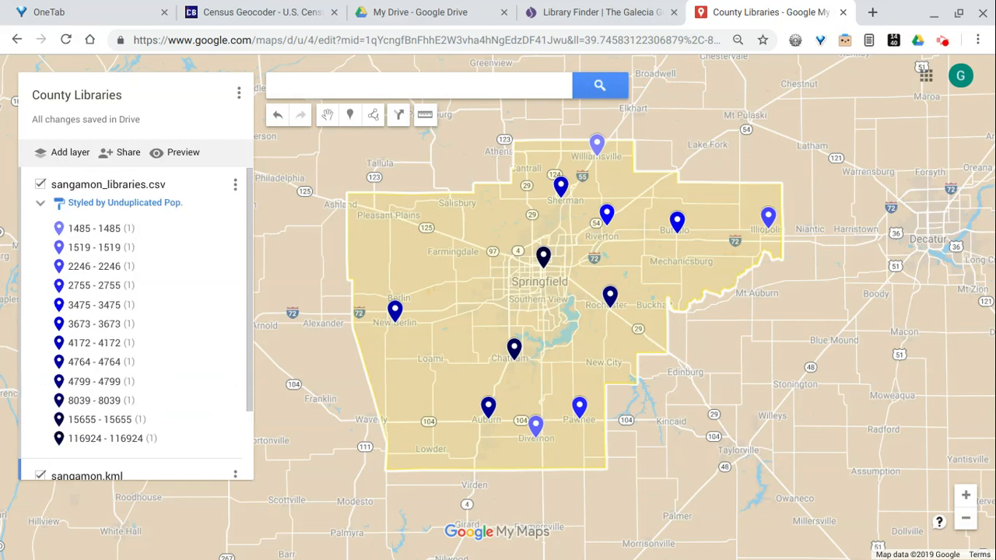
click(95, 204)
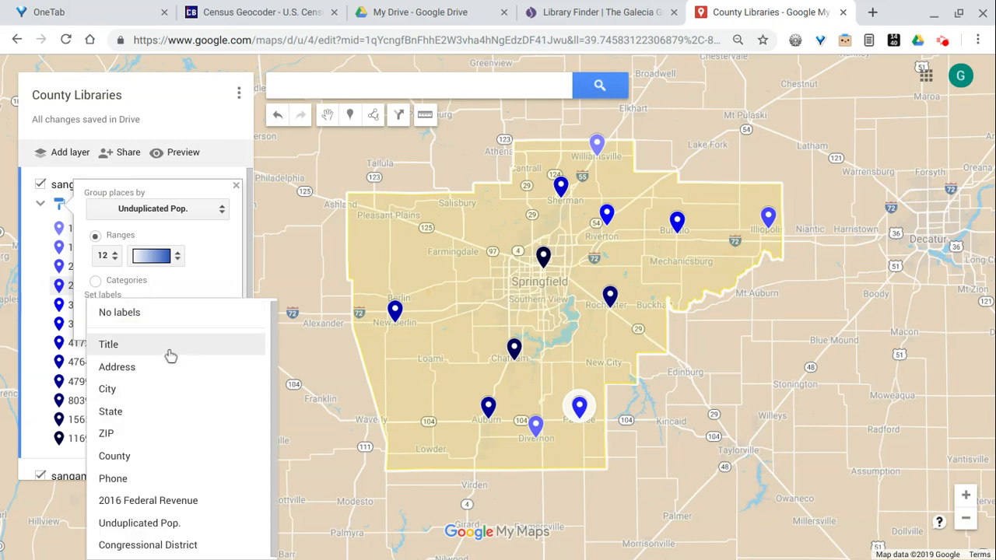
click(169, 356)
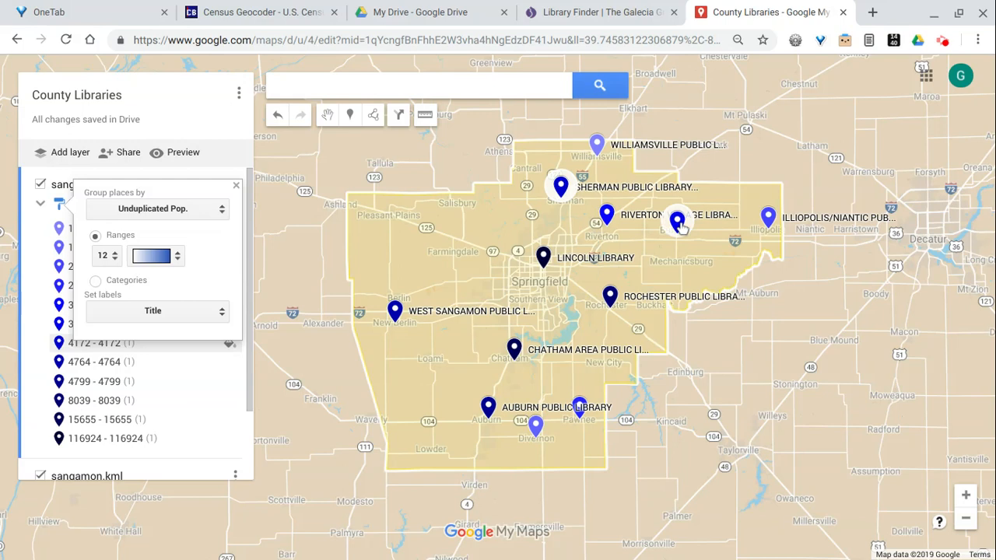
Step: Switch the library marker labels to Unduplicated Pop. and then to Congressional District
click(188, 316)
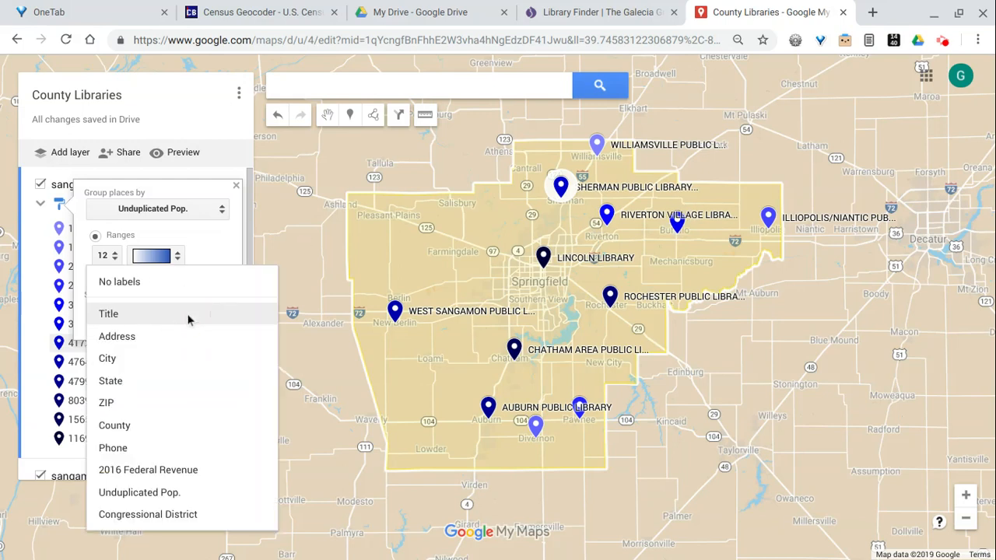
click(140, 494)
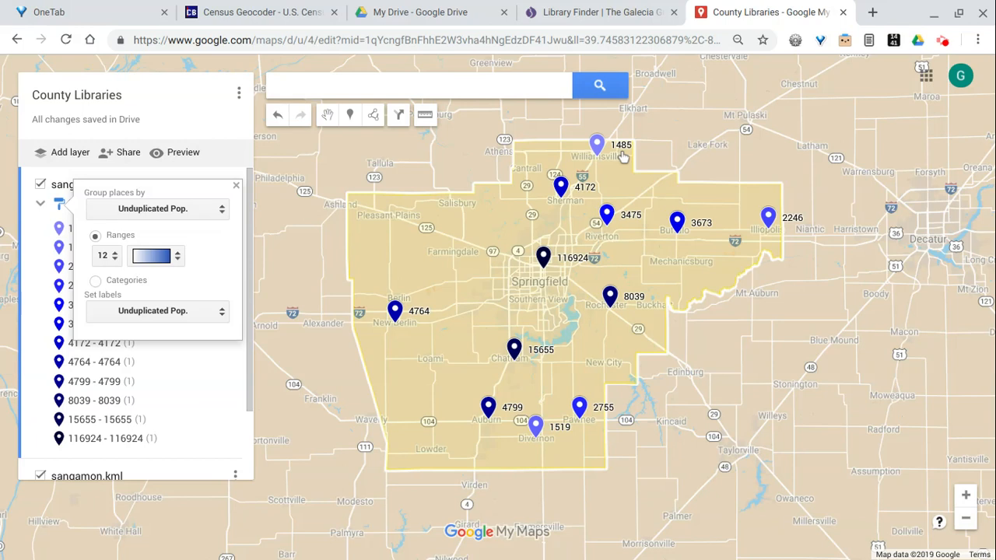
click(138, 311)
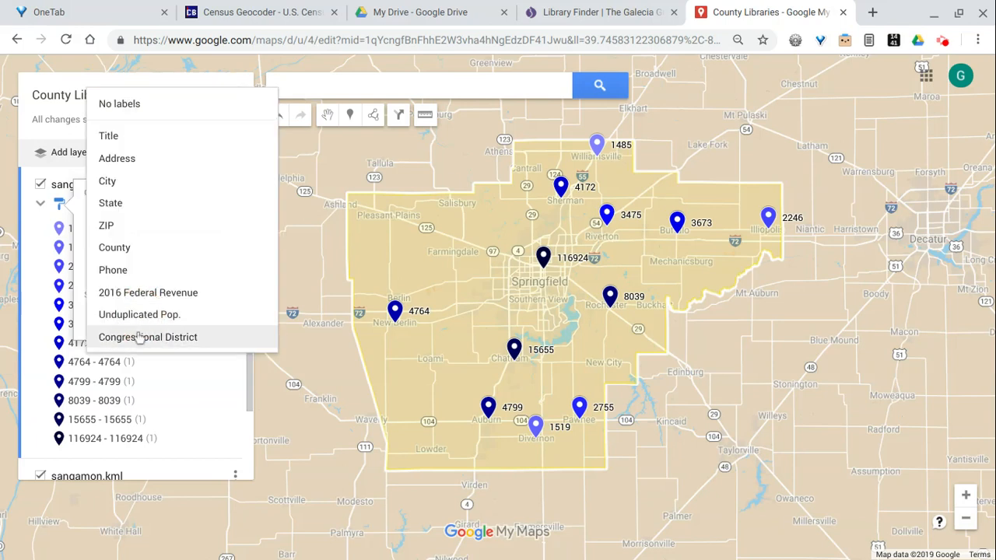
click(139, 336)
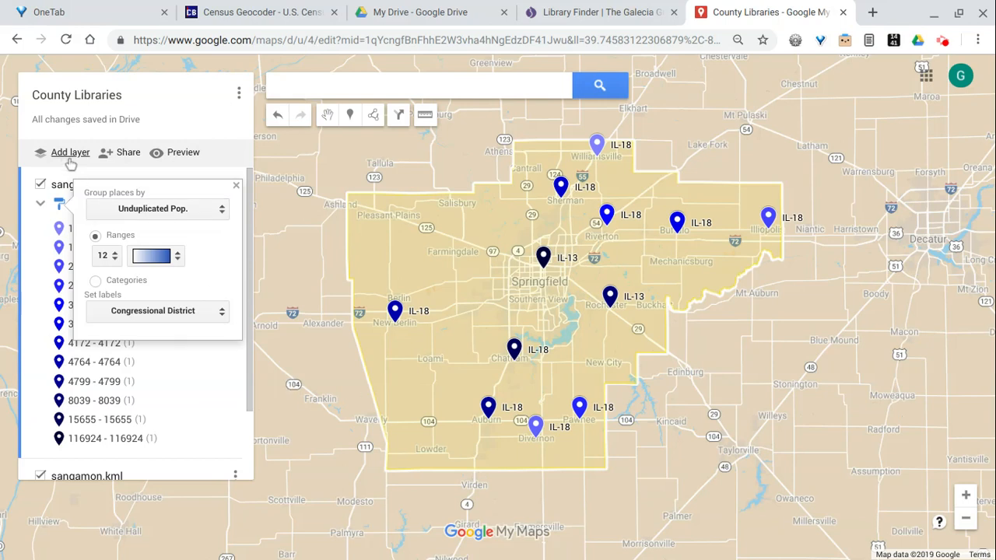
Step: Change the map's link sharing to On - Public on the web with view access, and save the setting
click(126, 153)
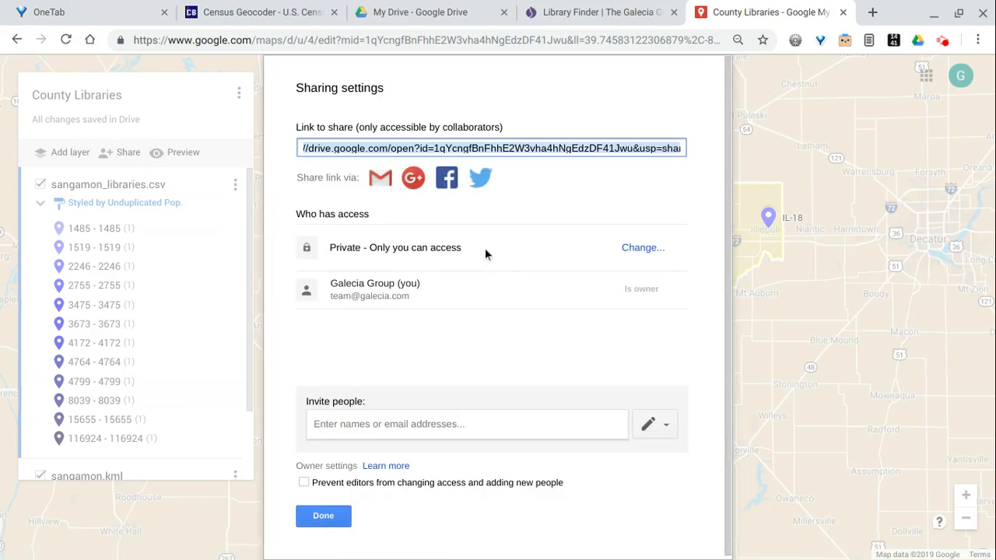
click(644, 249)
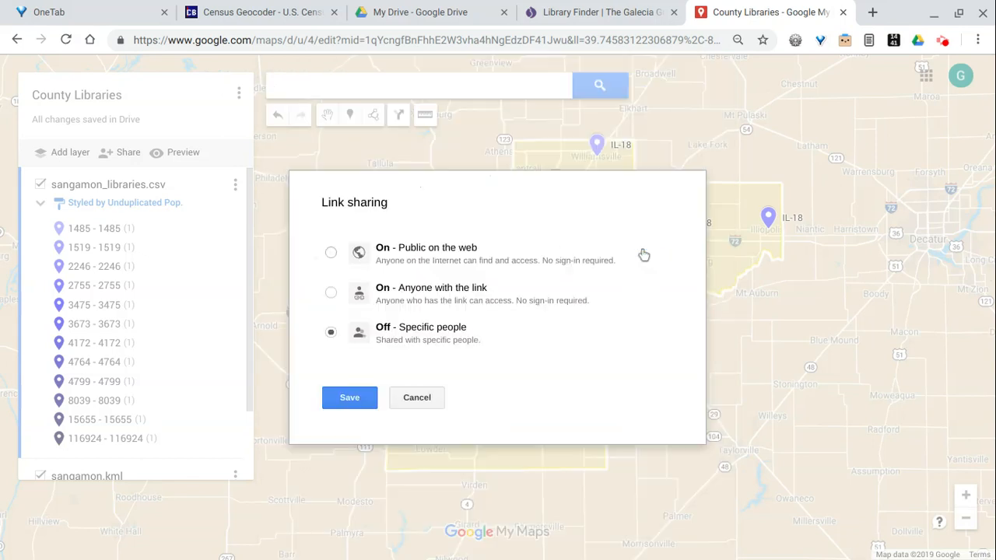
click(444, 247)
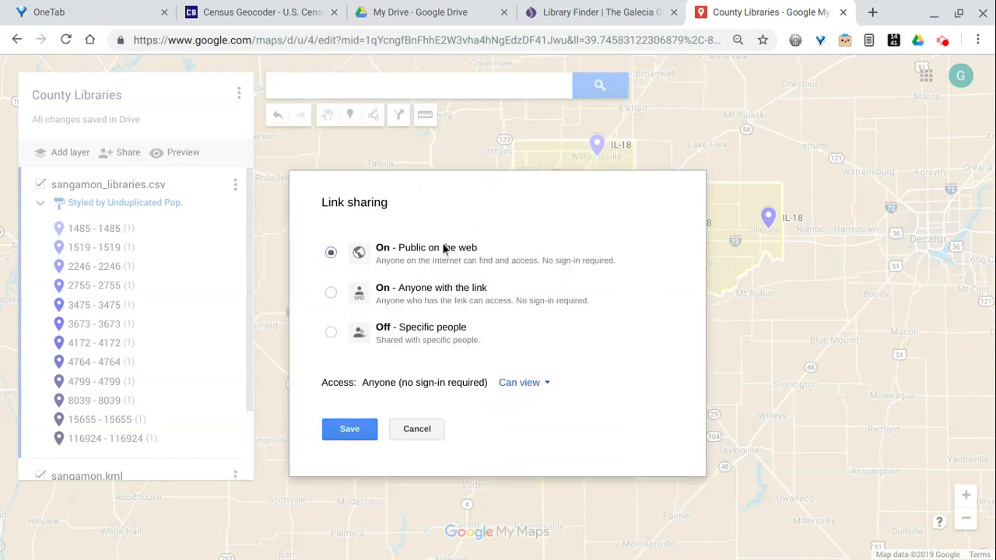
click(351, 430)
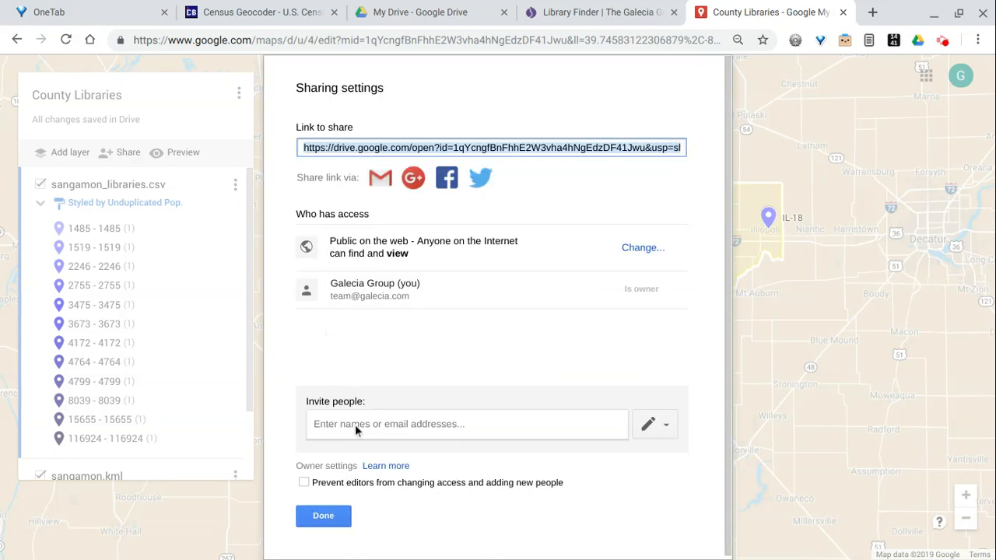
Step: Finish the sharing settings, then view the HTML embed code for the County Libraries map and close it
click(319, 516)
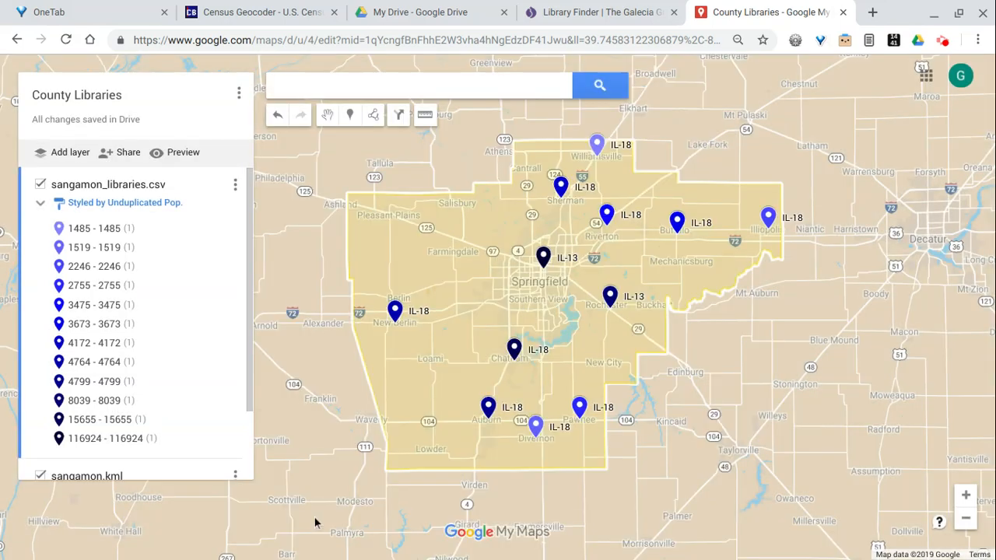
click(239, 94)
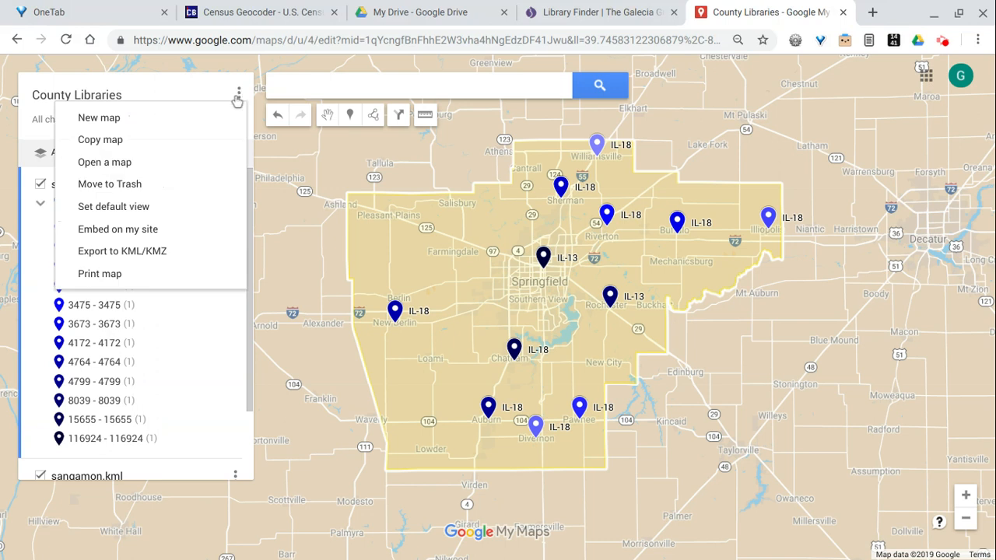
click(138, 238)
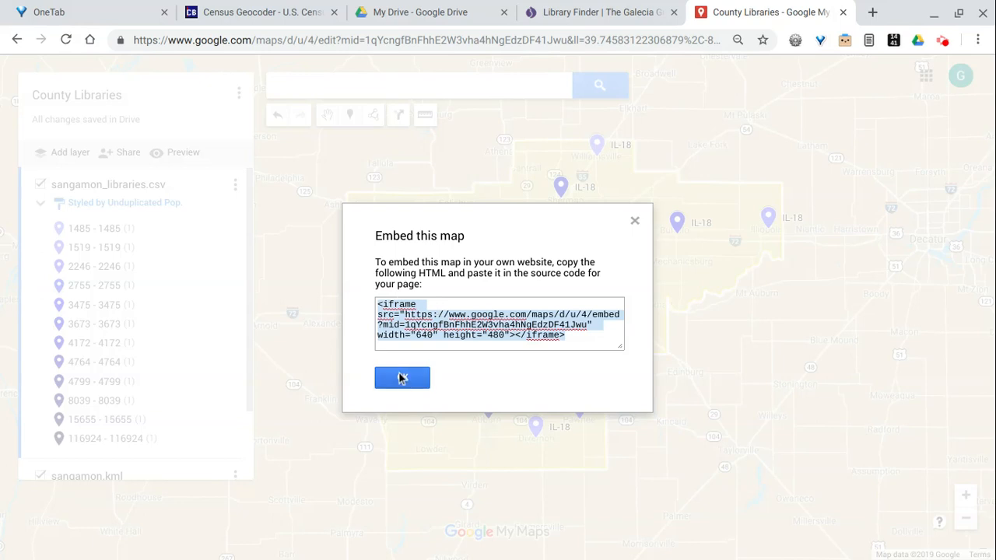
click(634, 222)
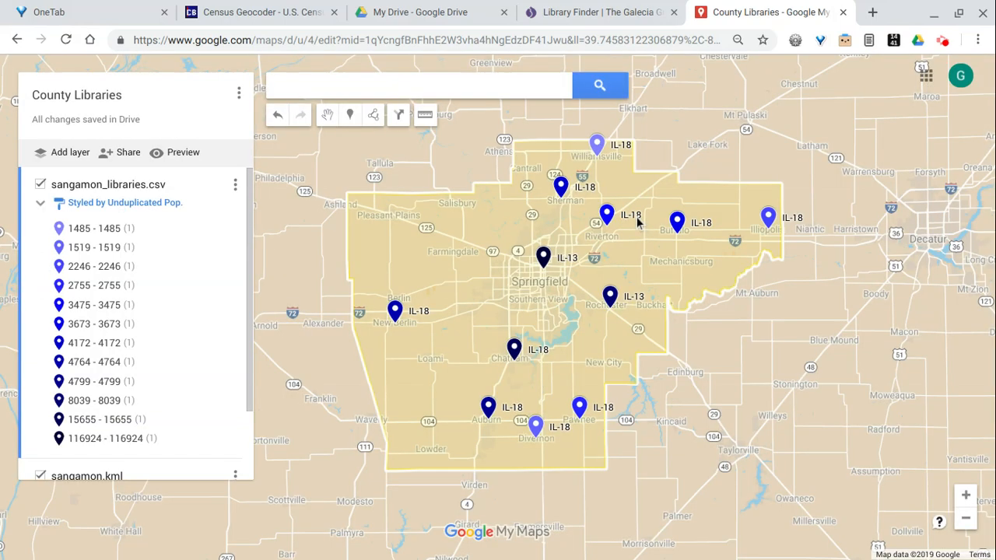
Step: View the KML/KMZ export options for the entire County Libraries map and dismiss them without downloading
click(239, 94)
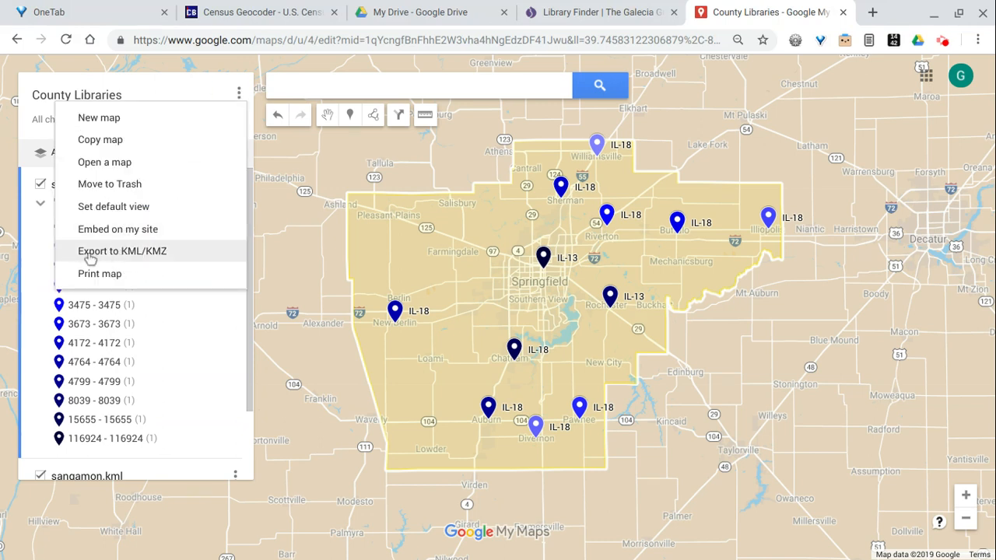
click(142, 256)
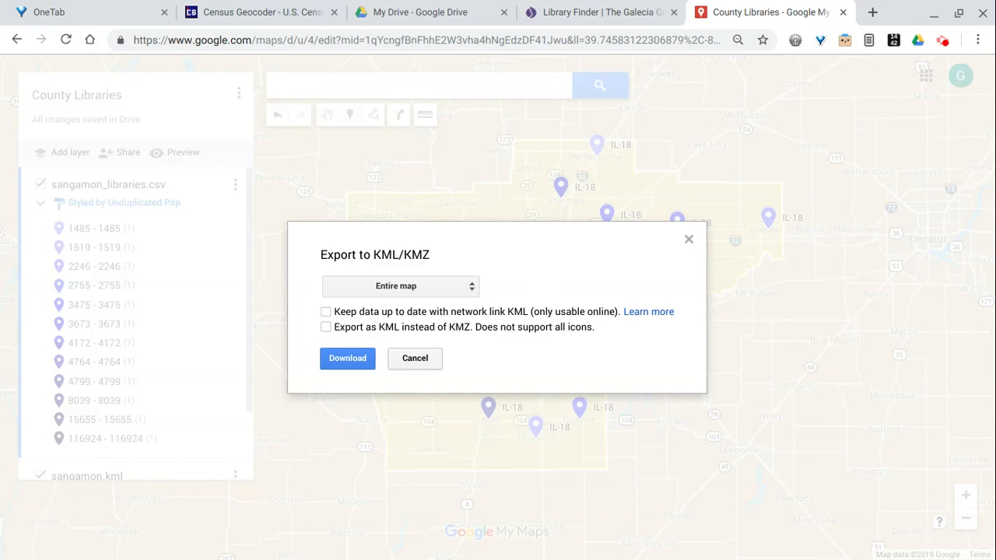
click(416, 358)
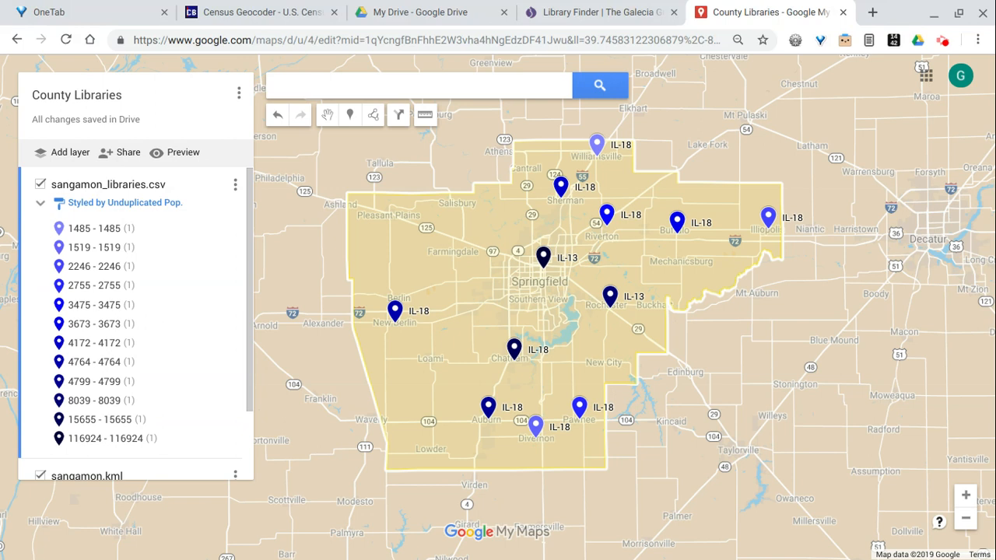
click(942, 41)
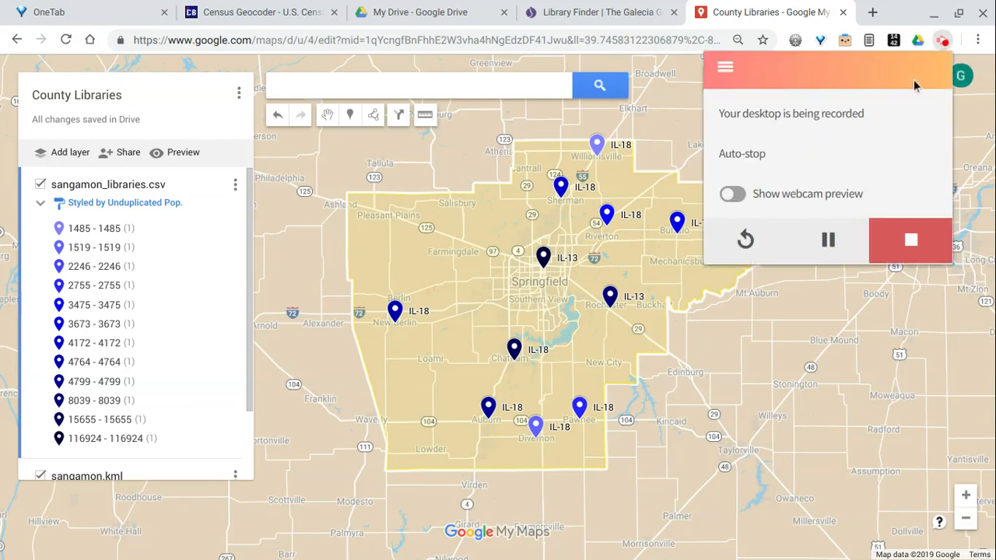